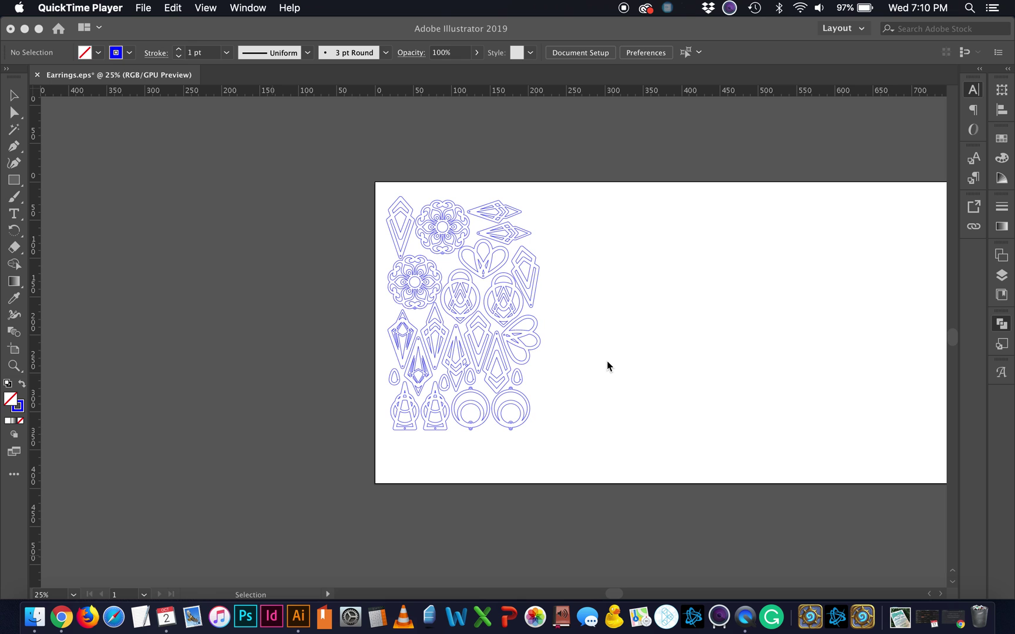
Step: Bring Chrome back and browse deepnest.io down to the Windows, OSX and Linux download buttons
left_click(904, 614)
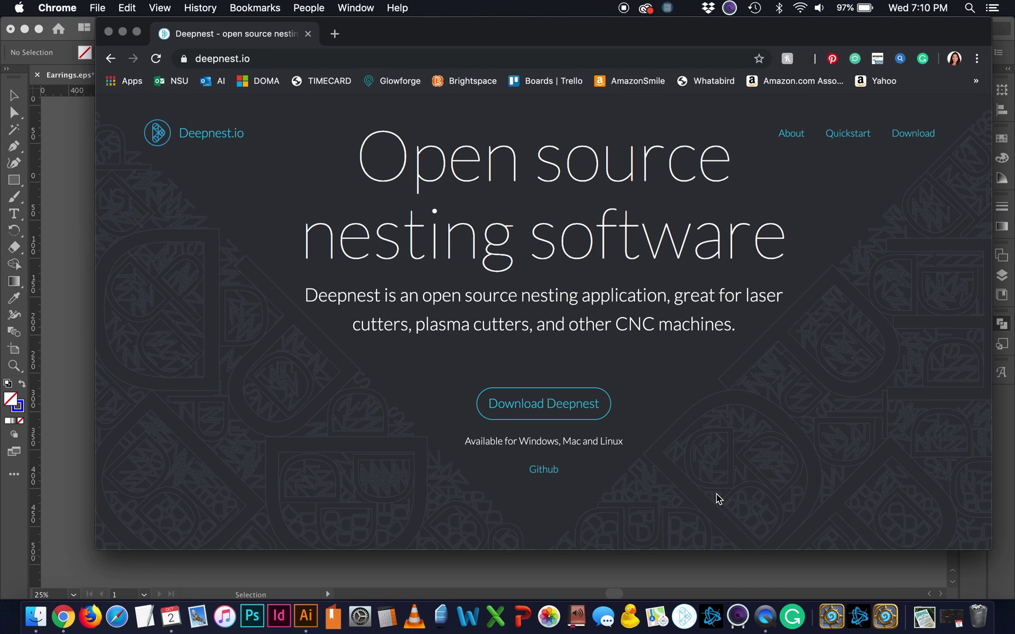
scroll(716, 498, "down", 5)
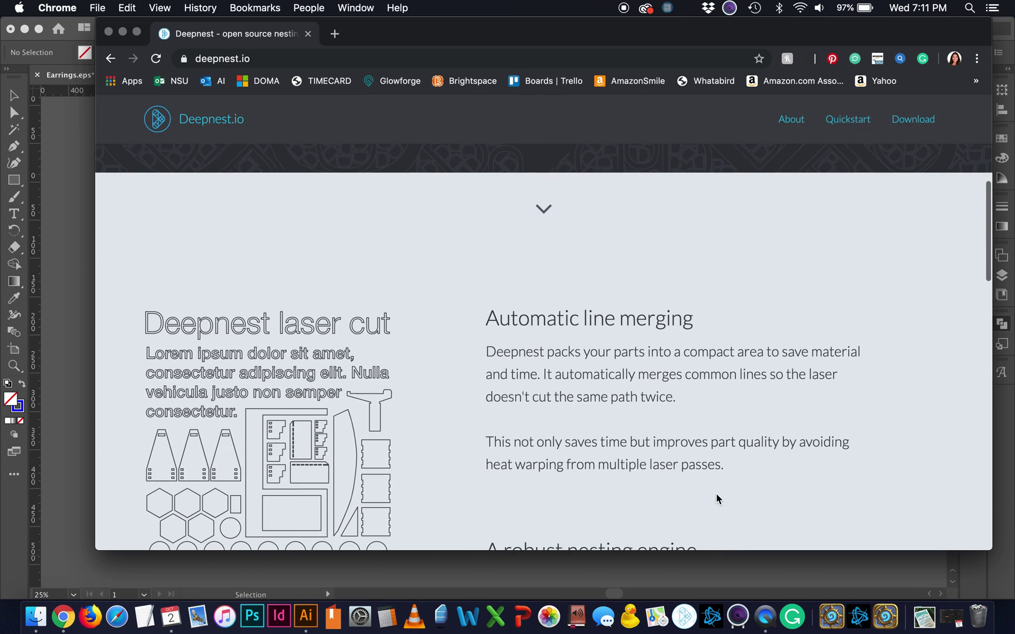
scroll(269, 423, "down", 3)
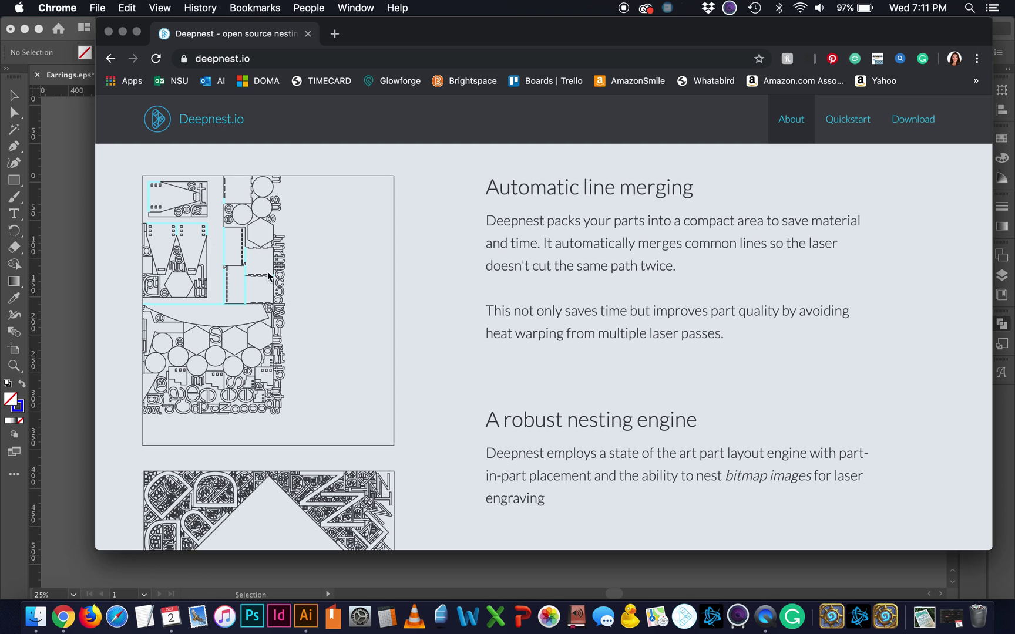
scroll(344, 383, "down", 5)
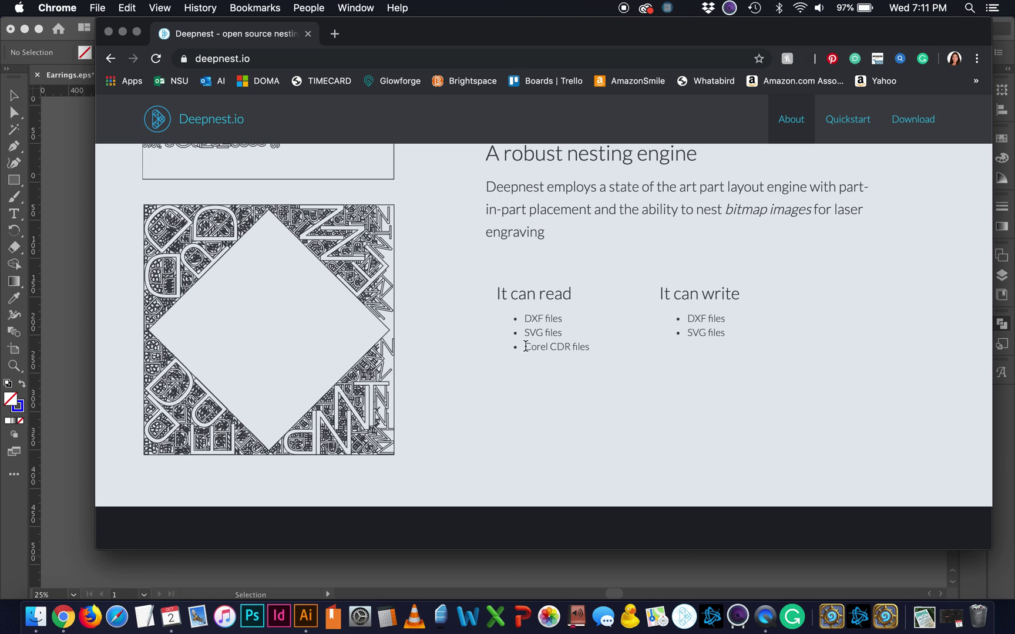
scroll(573, 351, "up", 15)
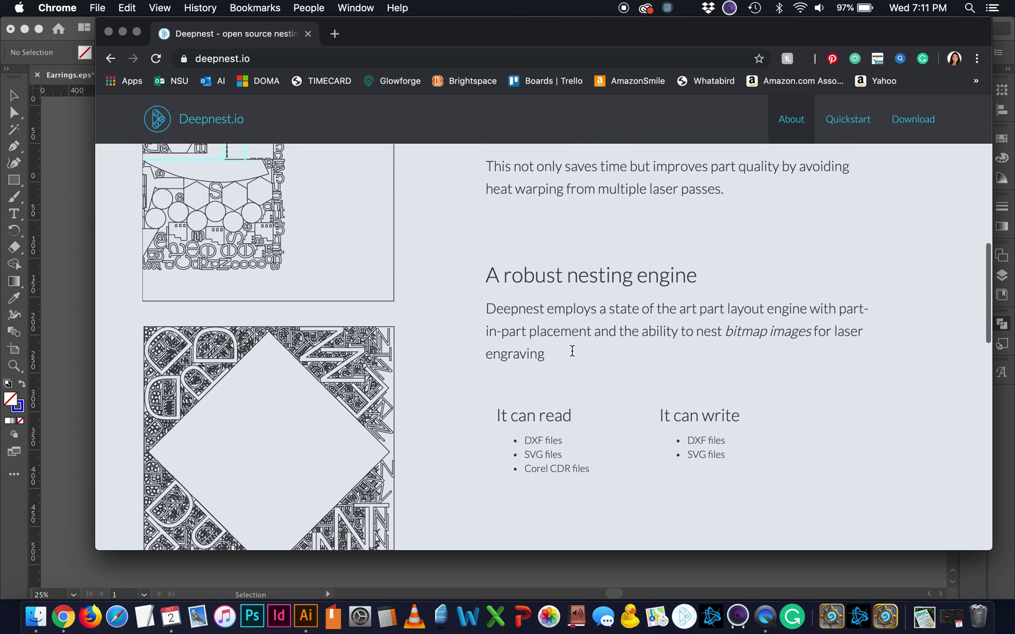
scroll(573, 380, "up", 2)
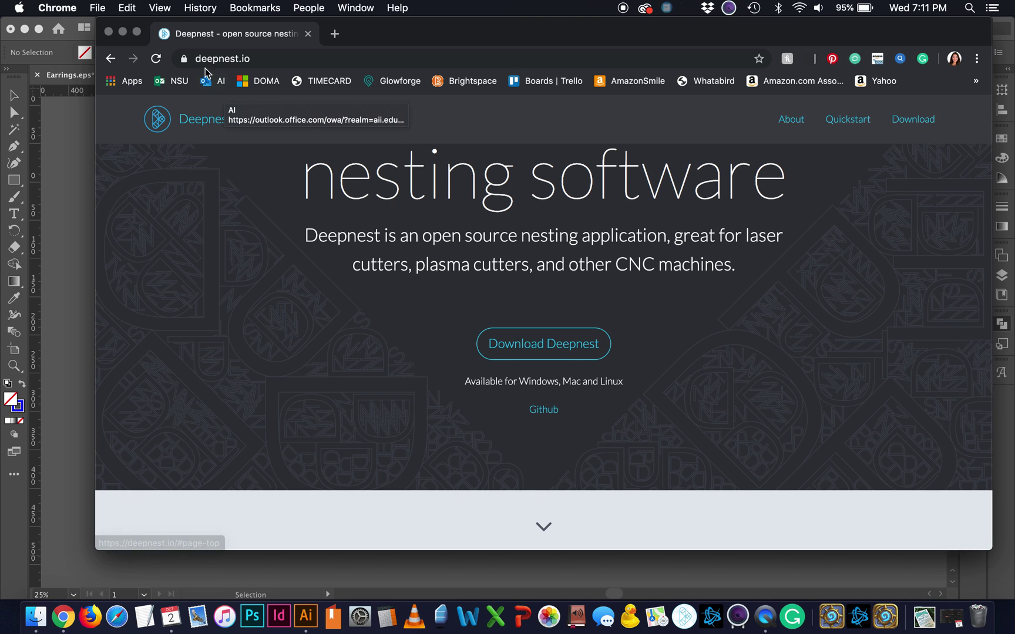
scroll(562, 351, "down", 1)
left_click(562, 350)
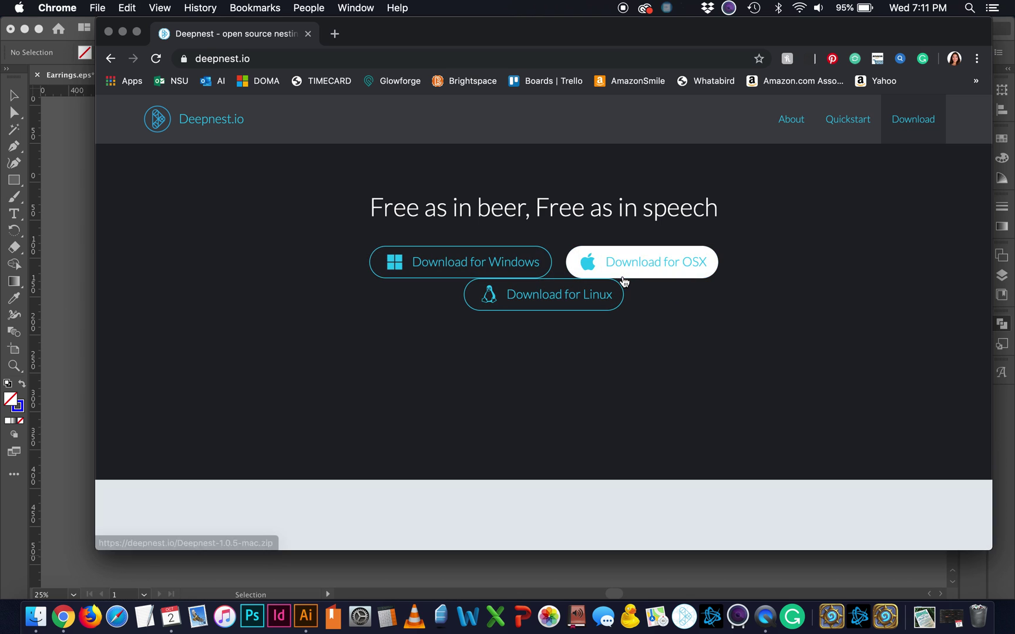
Step: Minimize Chrome, launch the empty Deepnest app, then return to Illustrator's Earrings.eps artwork
left_click(122, 32)
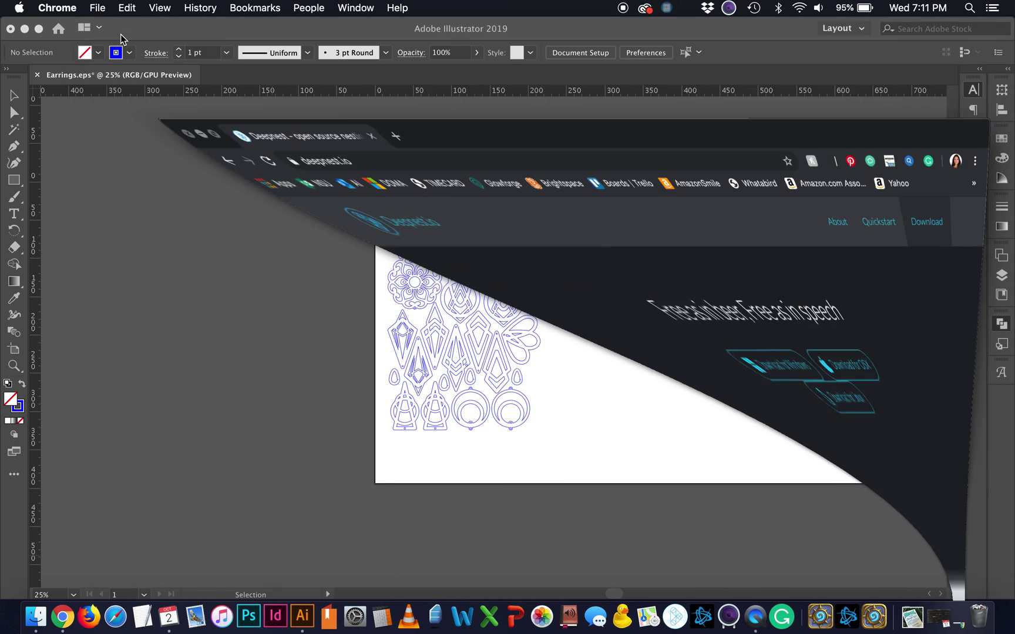
left_click(668, 623)
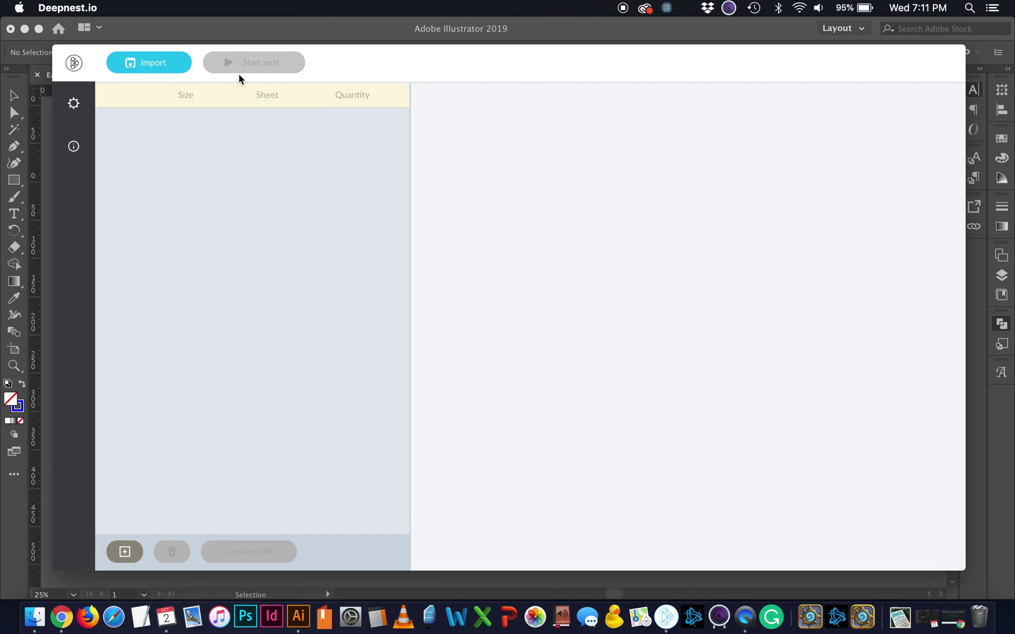
left_click(615, 32)
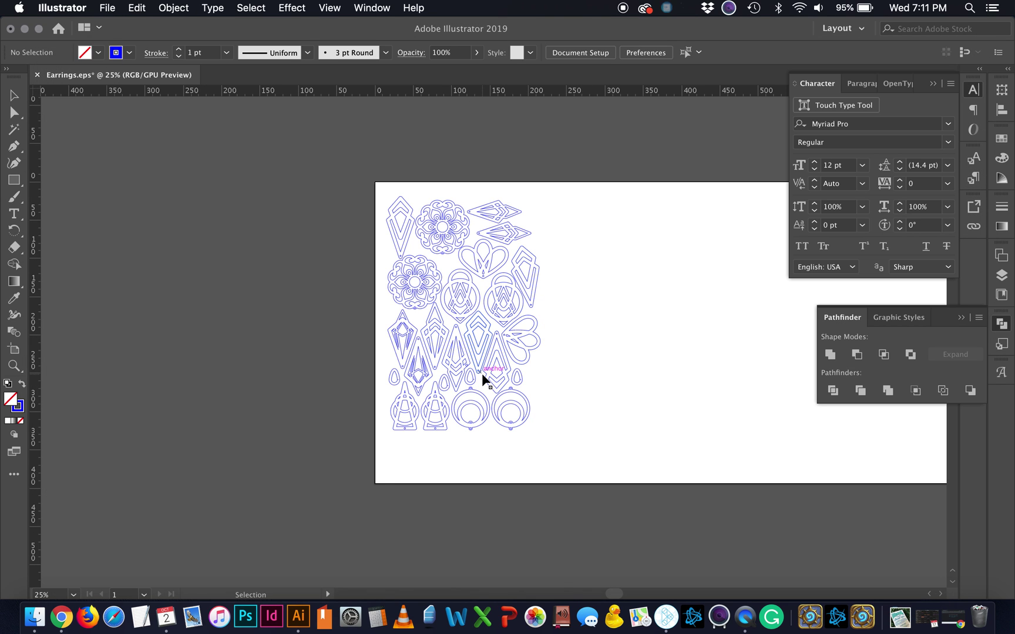
Step: Zoom to 50% and Save As SVG (svg) to the Desktop as Earrings.svg, accepting default SVG options
key("super+equal")
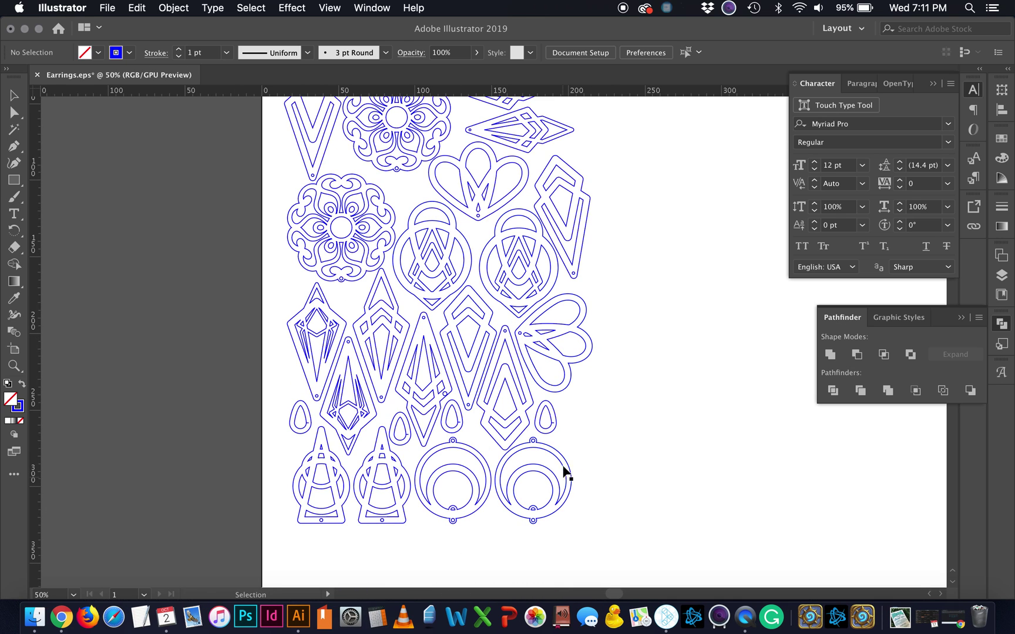
scroll(492, 434, "up", 2)
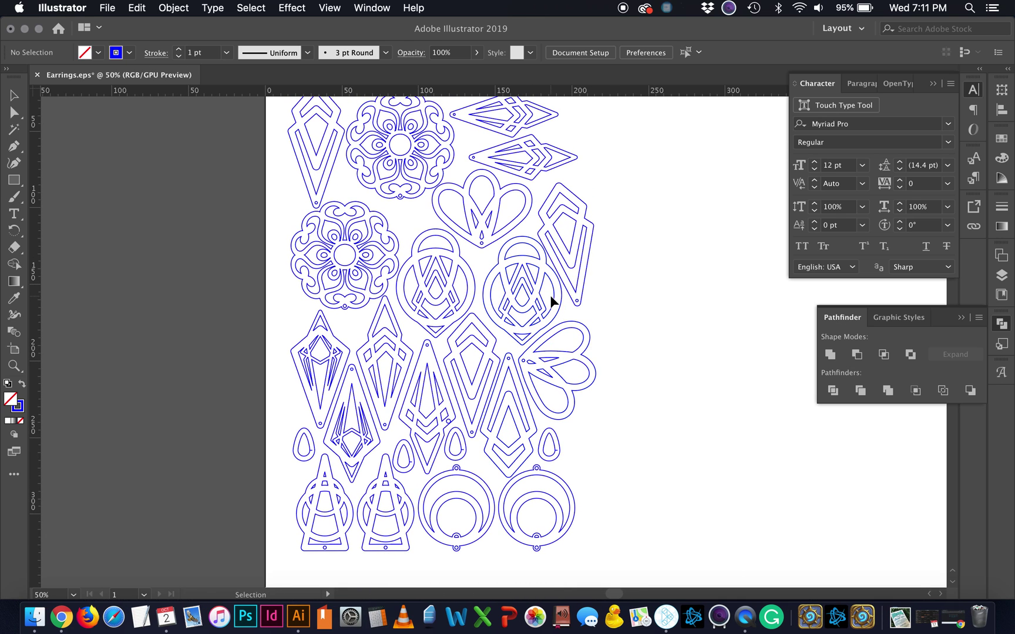
left_click(112, 9)
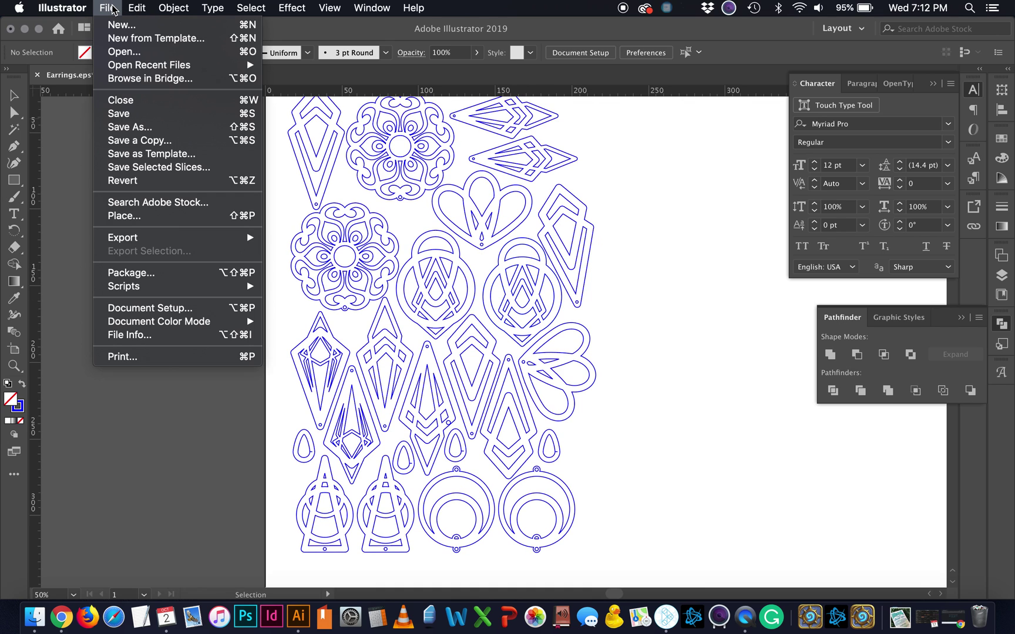
left_click(129, 127)
left_click(534, 534)
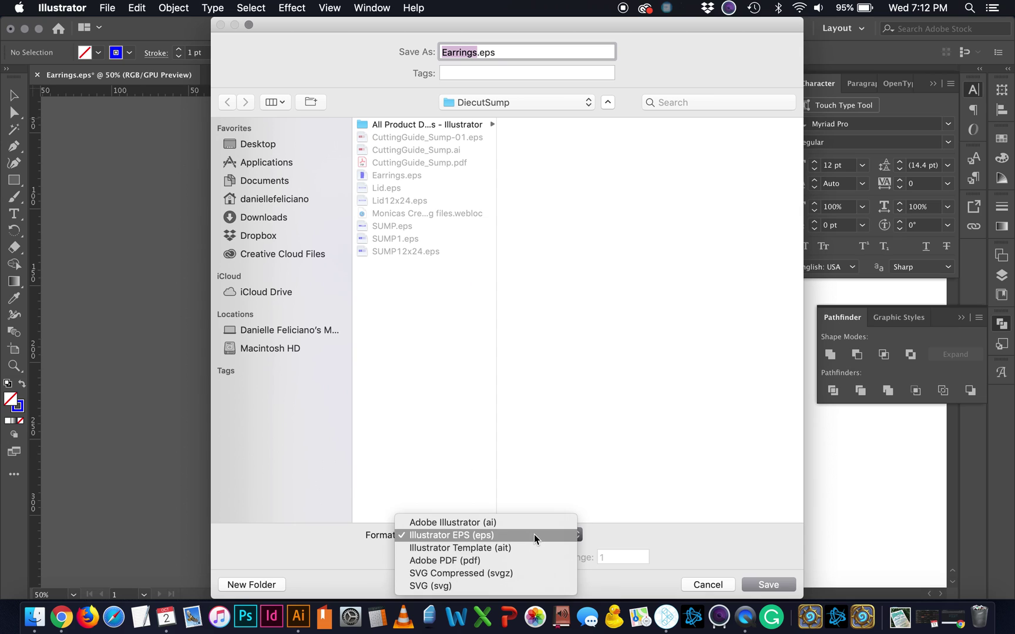
left_click(438, 588)
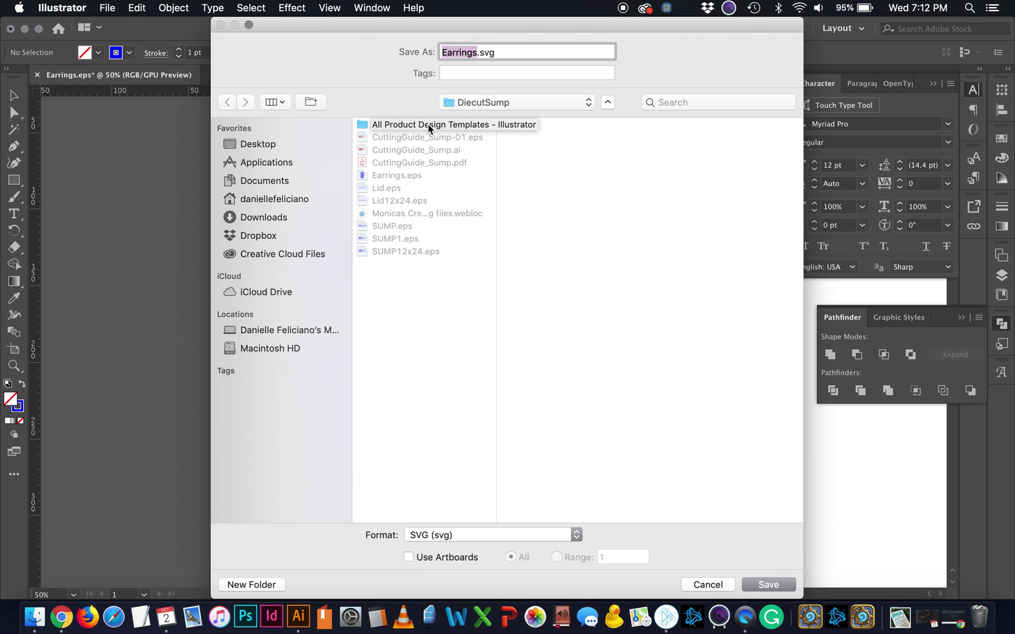
key("super+shift+d")
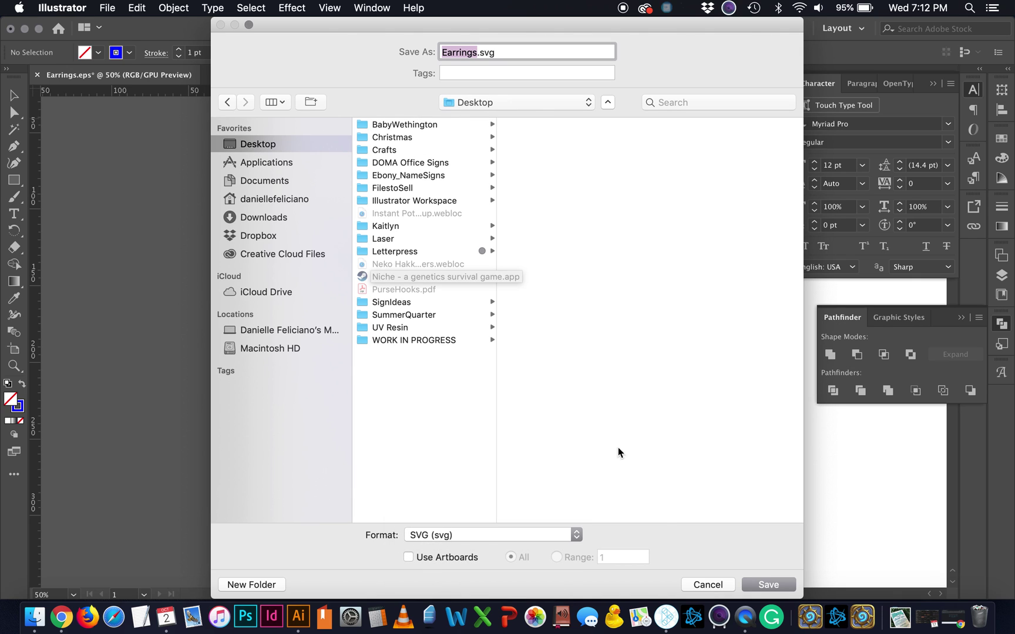
left_click(761, 583)
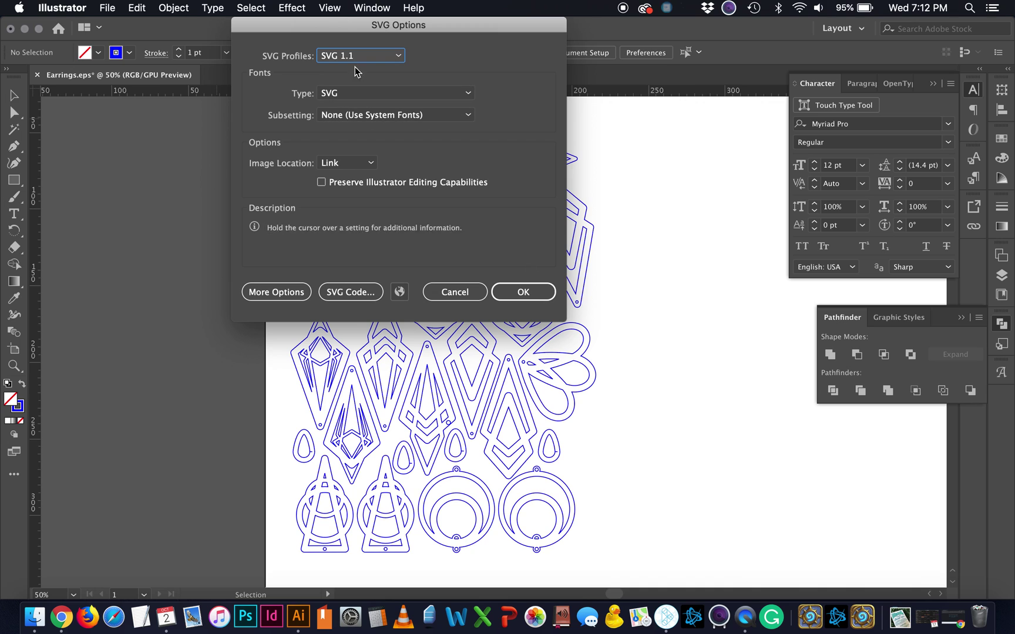
left_click(528, 292)
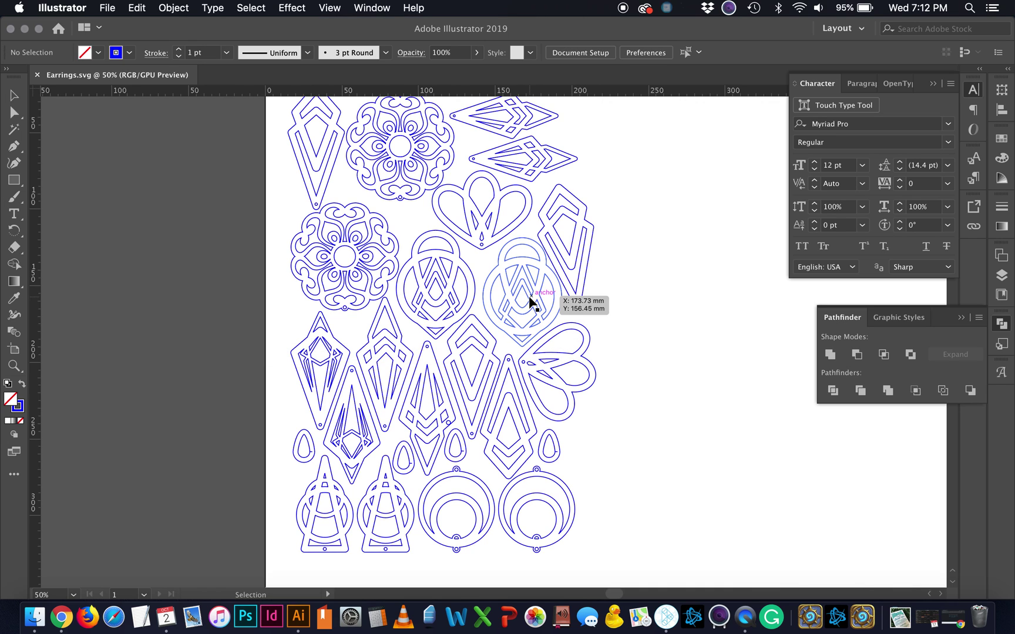
Step: Import Earrings.svg from the Desktop into Deepnest, then switch back to Illustrator
left_click(677, 614)
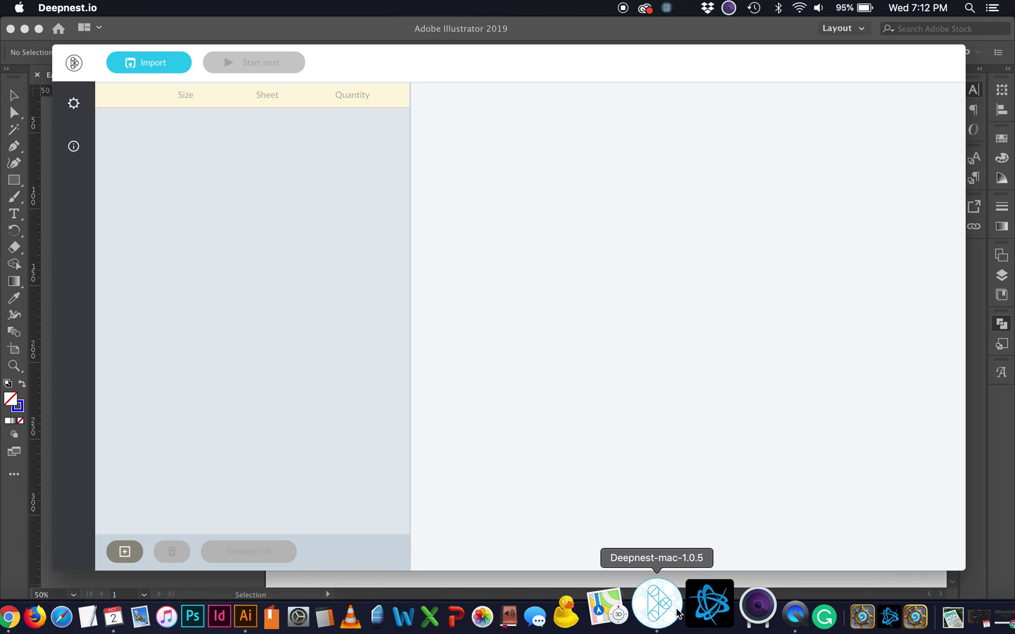
left_click(180, 63)
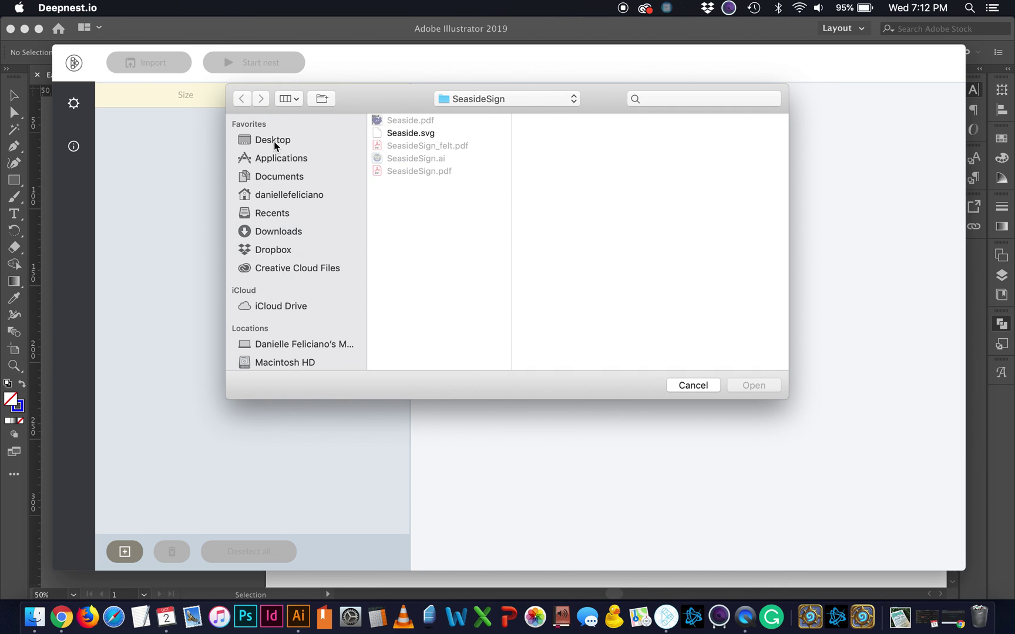
left_click(273, 141)
left_click(416, 171)
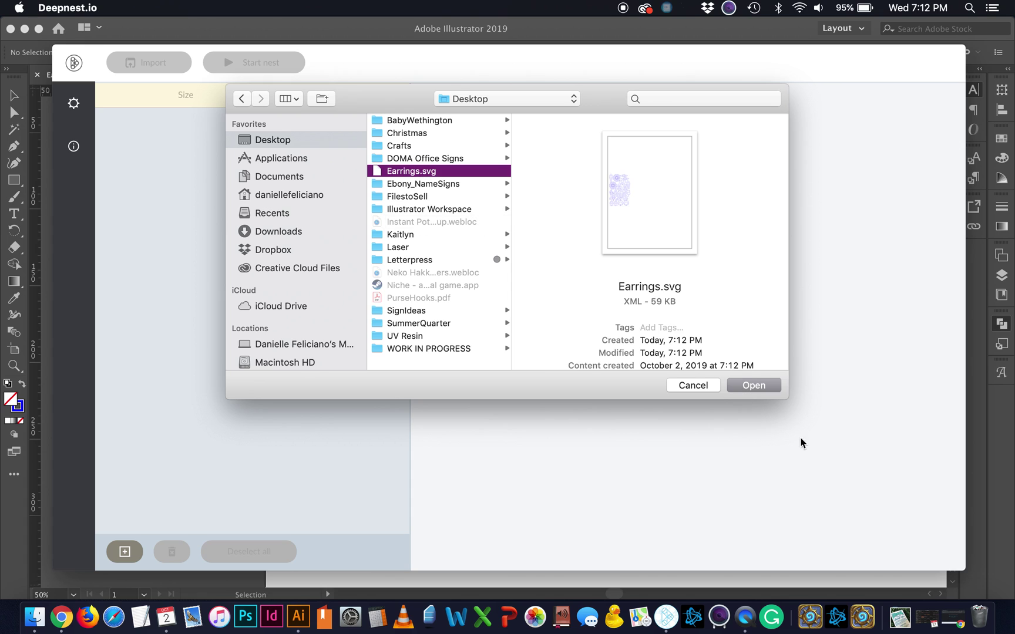
left_click(758, 385)
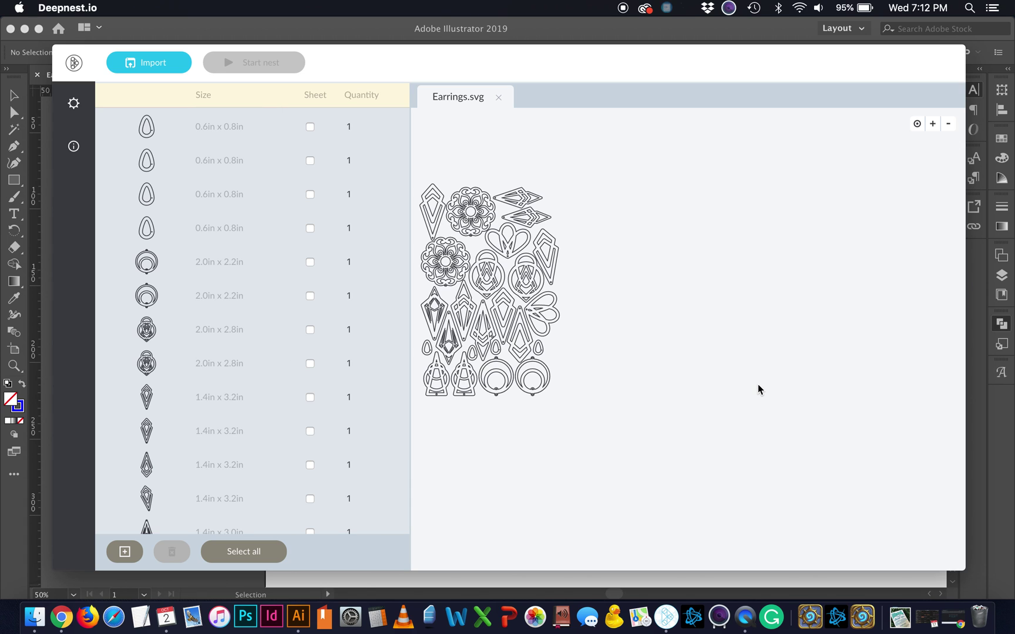
key("super+Tab")
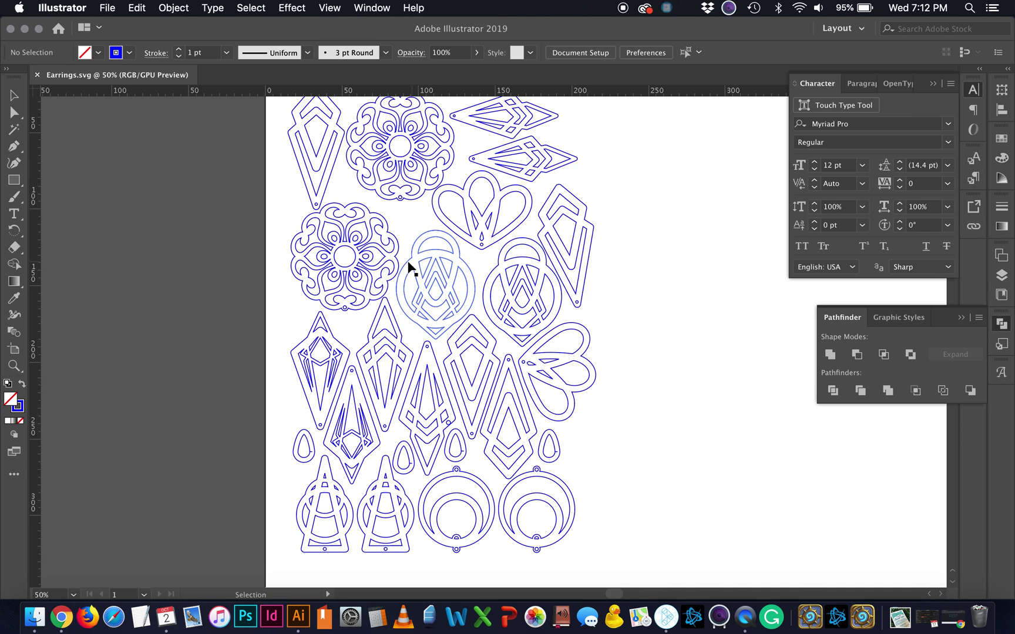
Step: Drag the grouped earrings left past the artboard edge, then bring Deepnest forward
left_click_drag(411, 267, 259, 222)
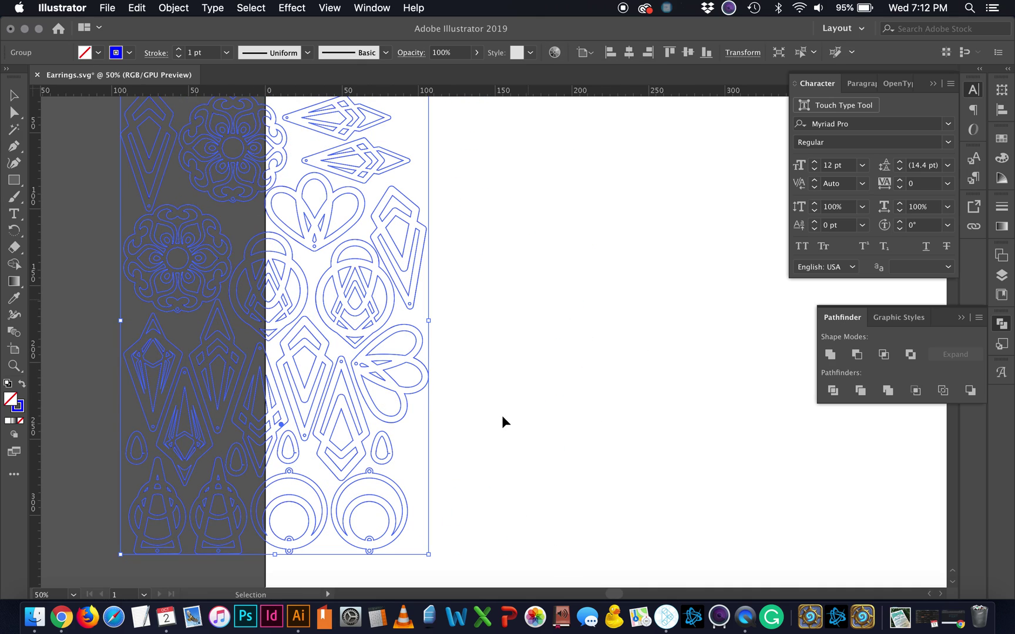
left_click(666, 616)
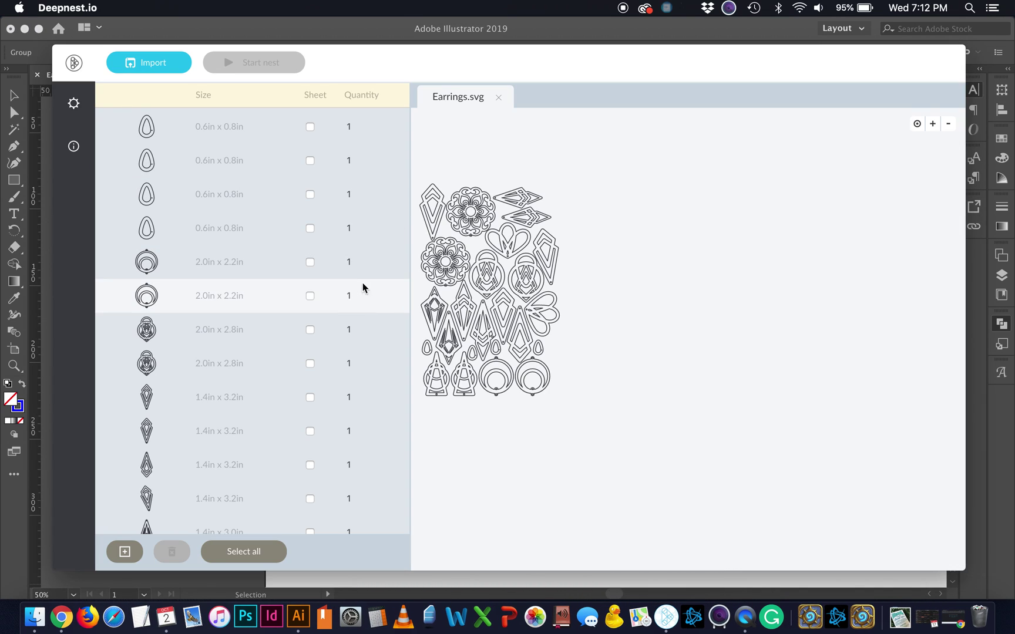
Step: Scroll the Earrings.svg parts list down to the two 2.8in x 2.8in flower pieces
scroll(283, 365, "down", 10)
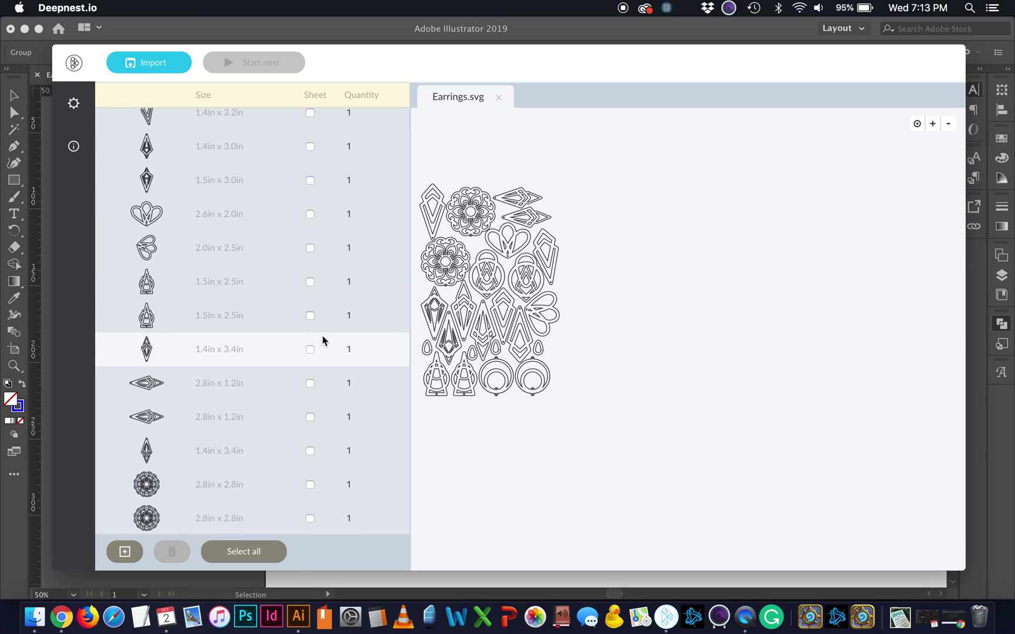
scroll(329, 337, "up", 8)
scroll(329, 336, "up", 4)
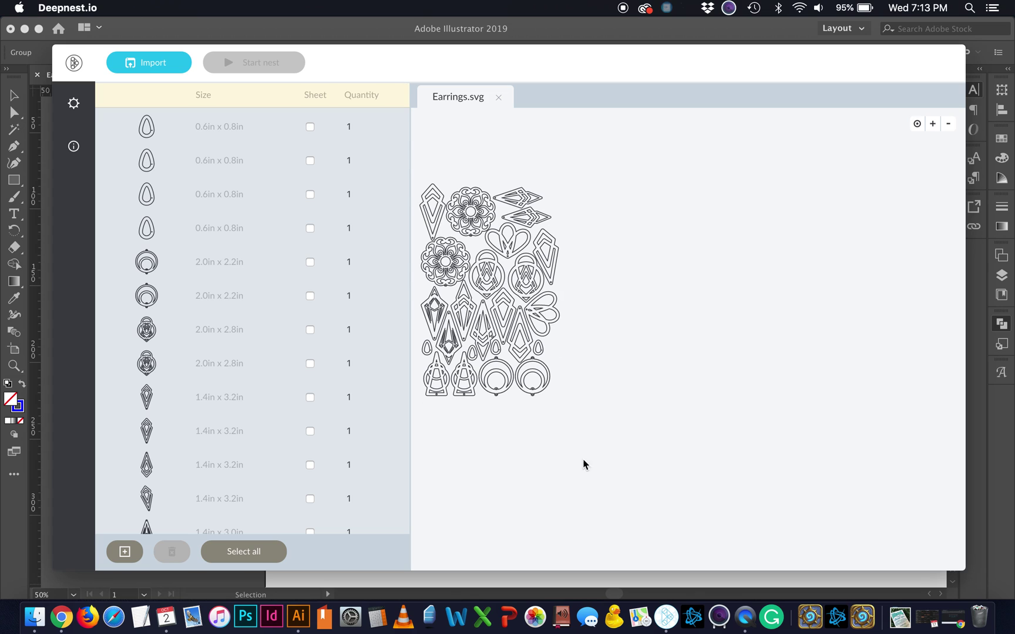
scroll(254, 484, "down", 10)
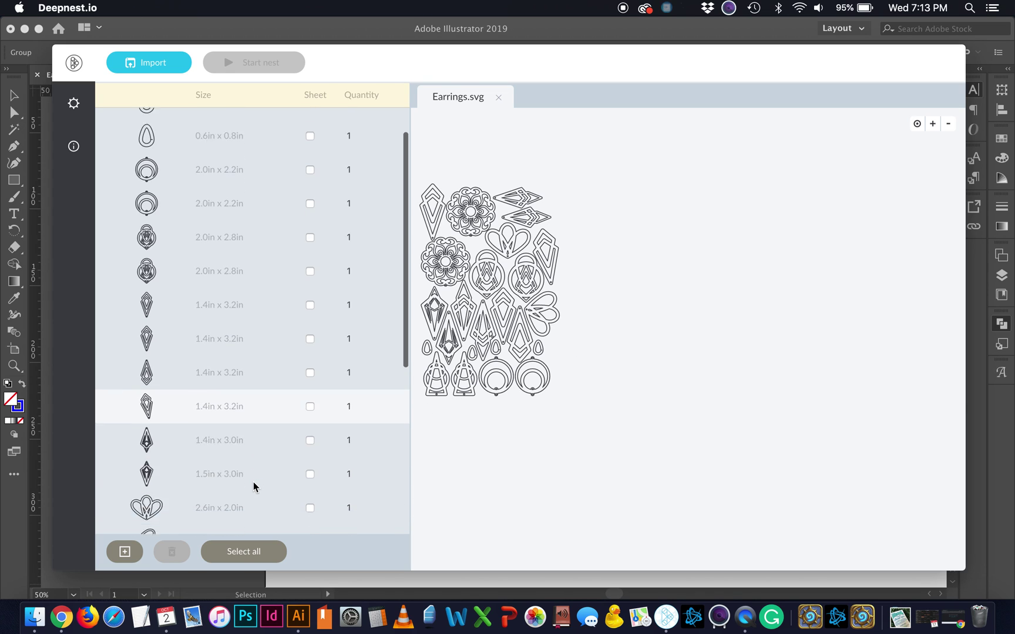
scroll(254, 486, "down", 3)
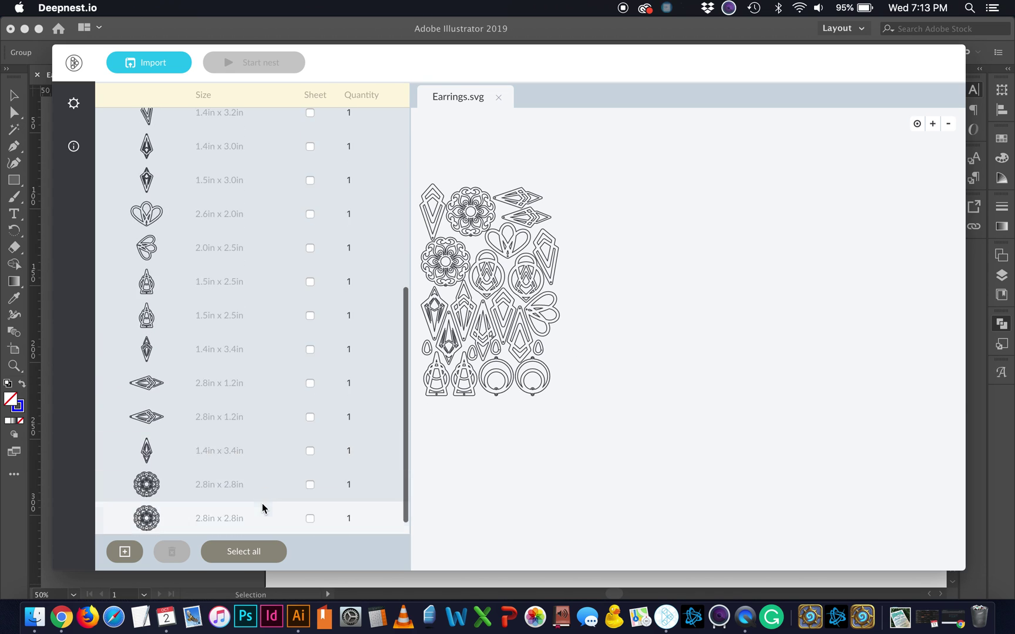
Step: Draw a large circle with the Ellipse Tool right of the earrings, then return to Deepnest
left_click(265, 582)
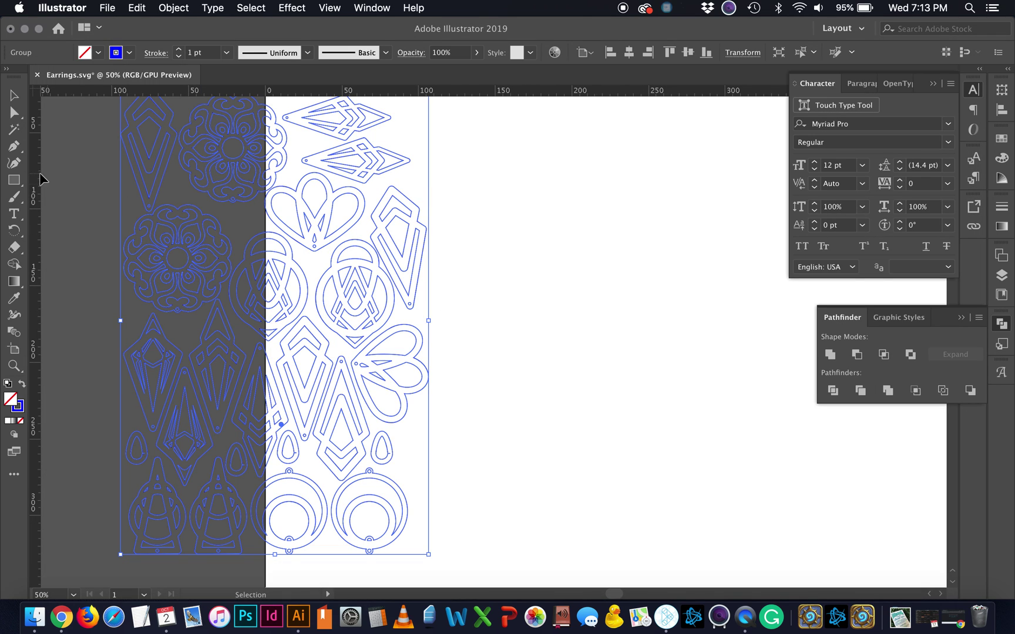
left_click(22, 180)
left_click_drag(21, 179, 65, 195)
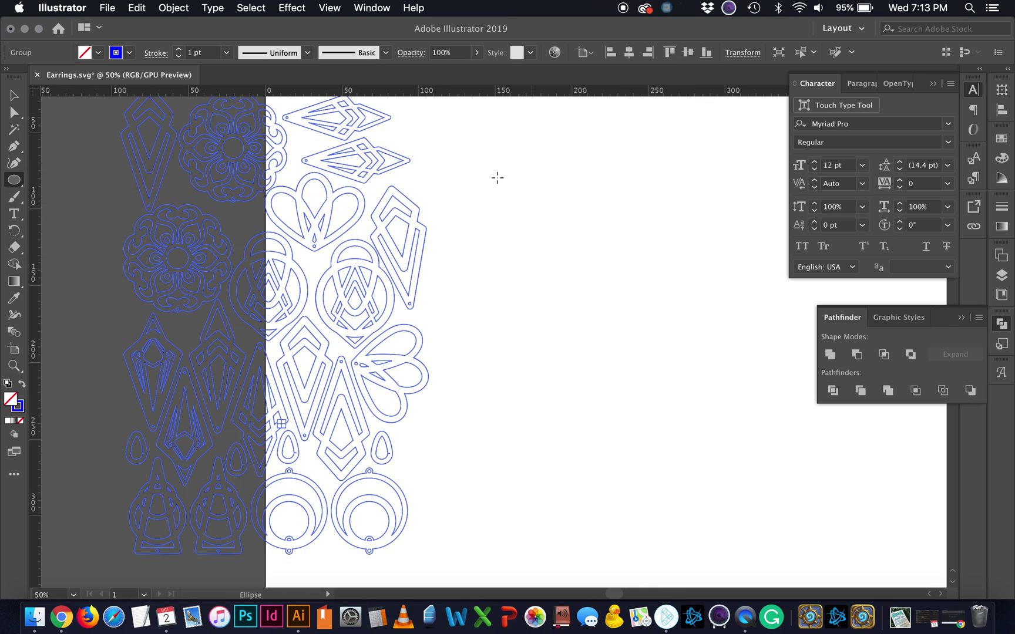
left_click_drag(460, 159, 800, 498)
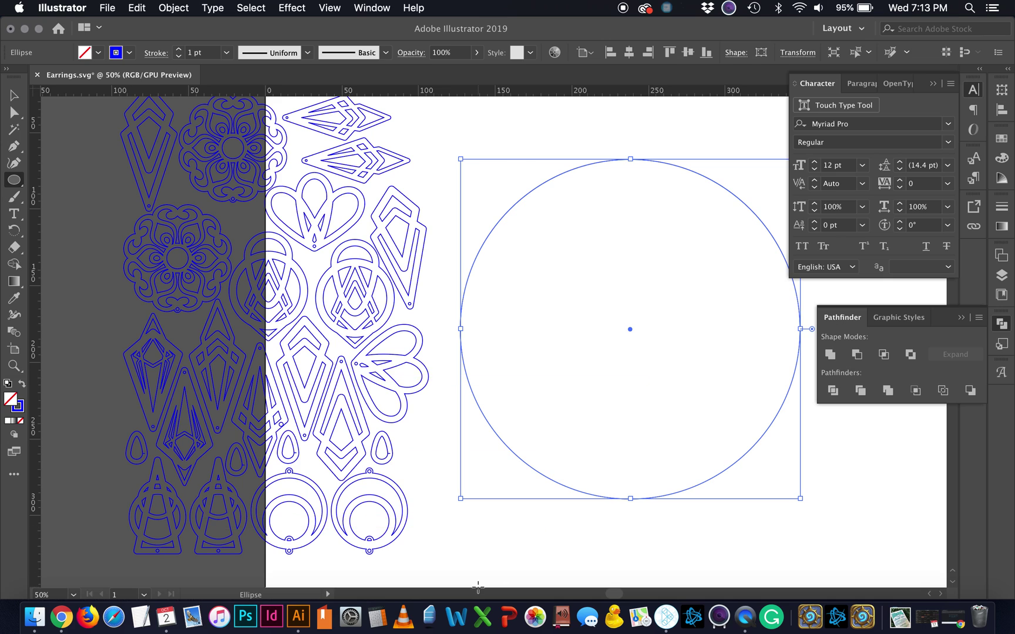
left_click(664, 615)
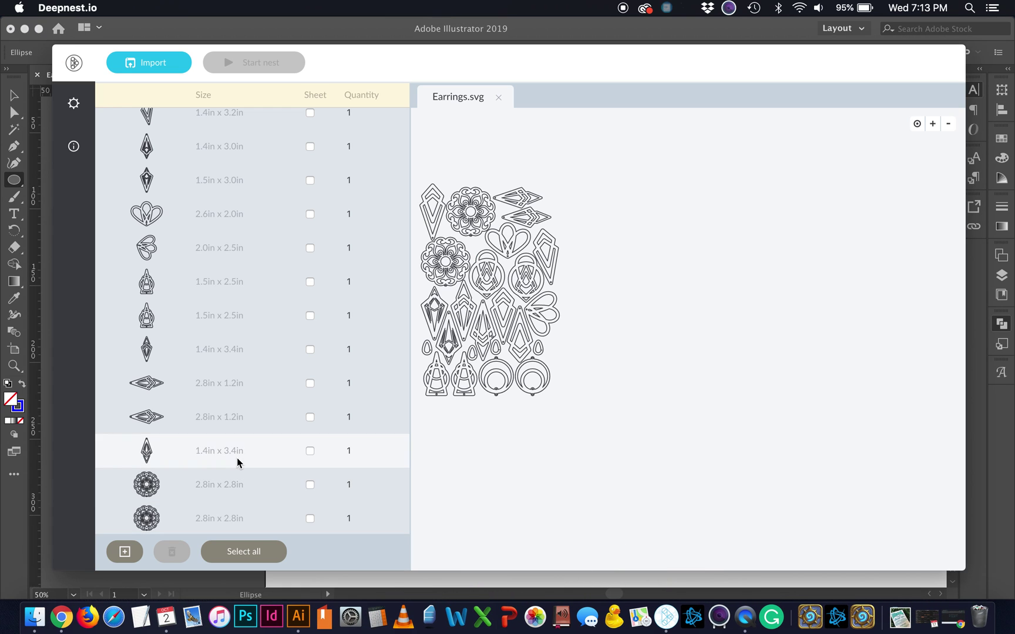
Step: Add a 20 x 12 in rectangle to the parts list and tick it as the sheet
left_click(126, 552)
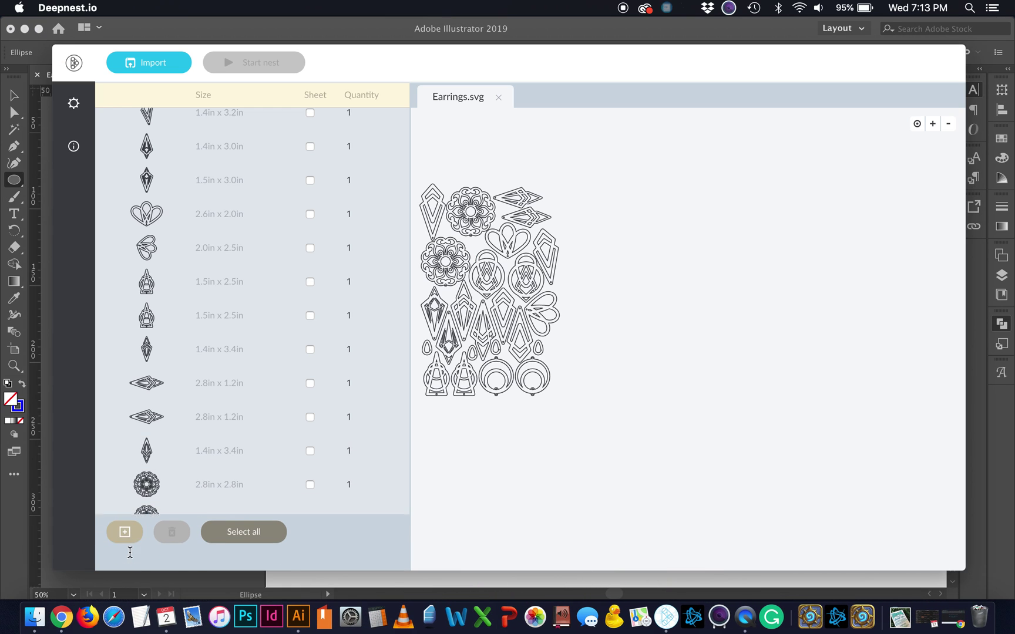
left_click(209, 491)
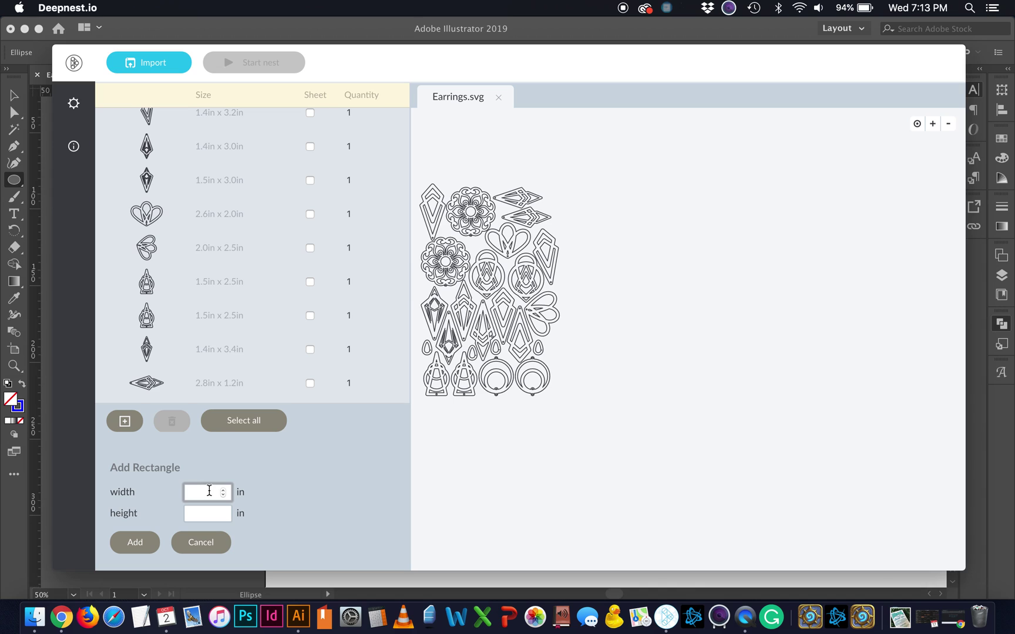
left_click(197, 512)
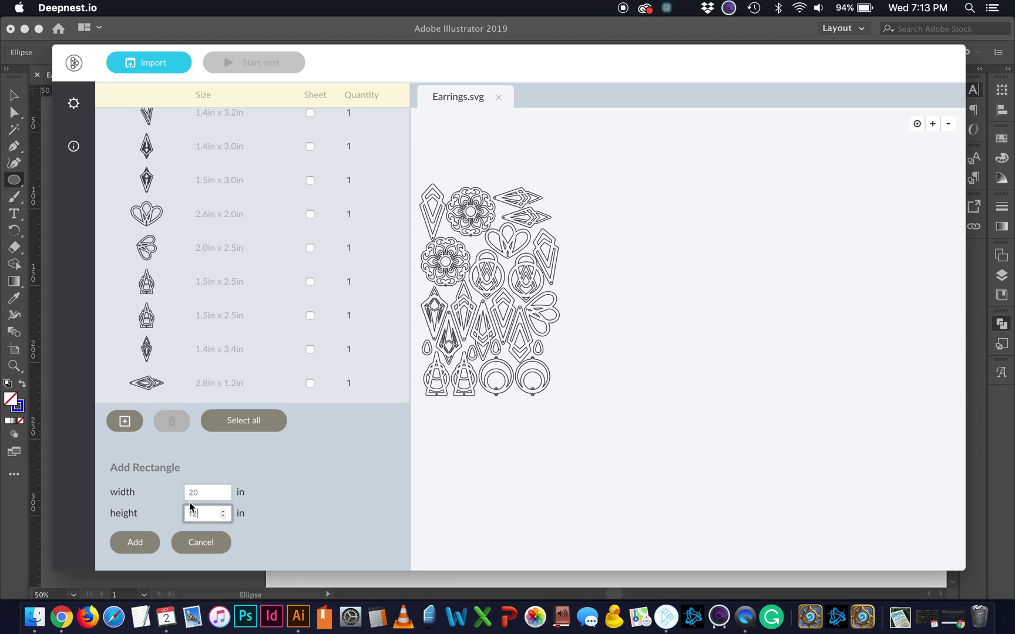
left_click(135, 542)
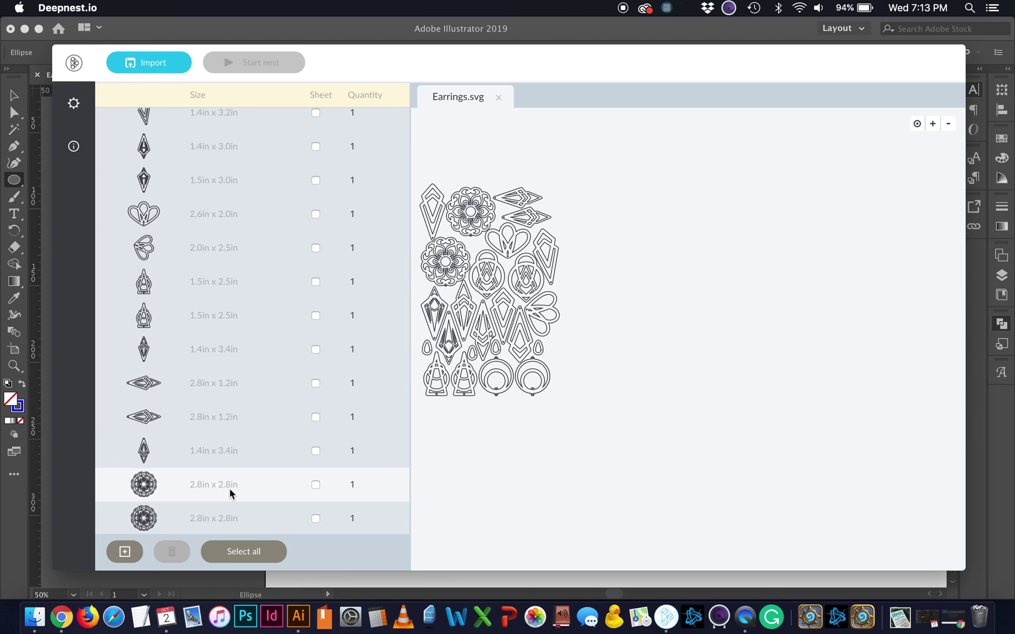
scroll(237, 489, "down", 1)
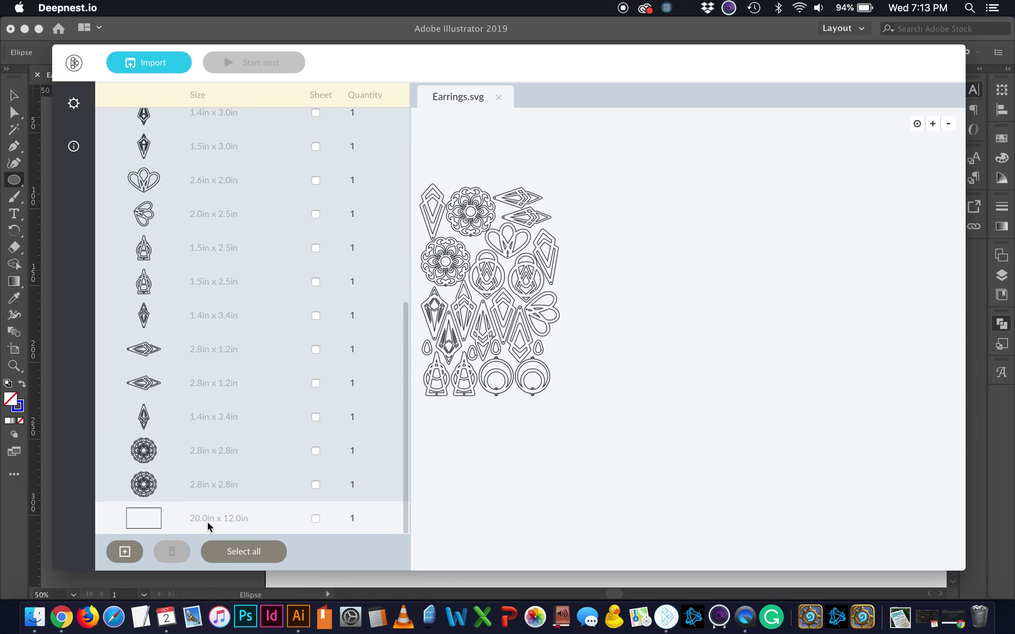
left_click(316, 520)
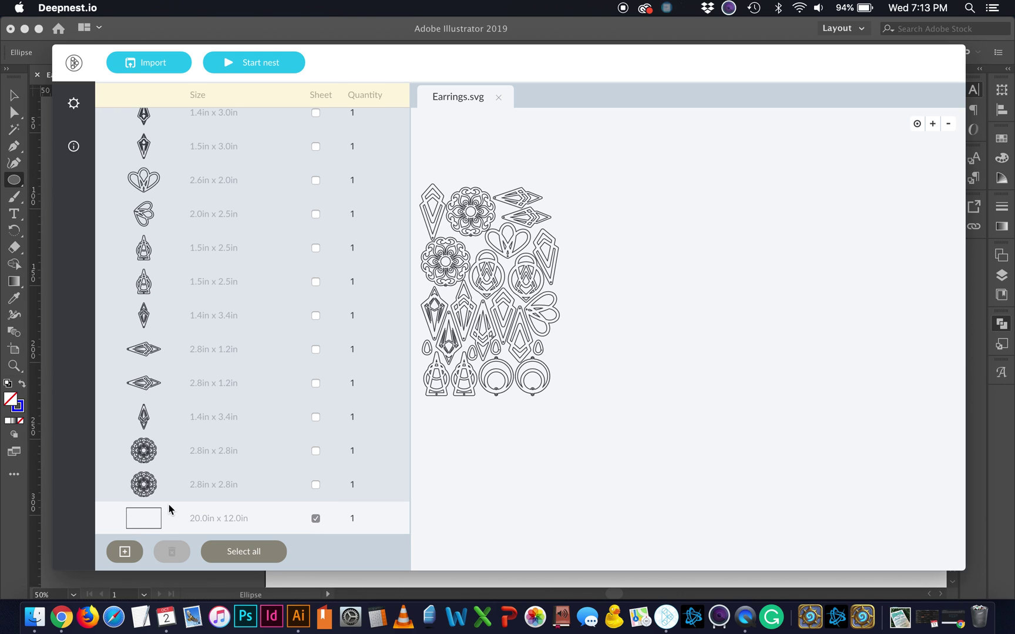
Step: Select the first two 0.6in x 0.8in teardrop rows and delete them
scroll(180, 259, "up", 10)
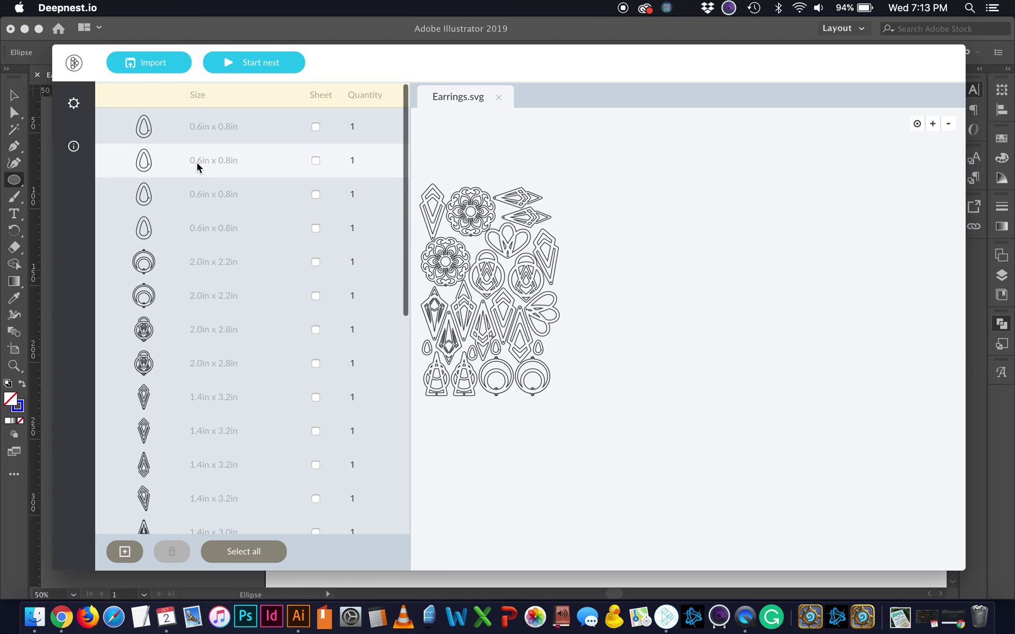
scroll(159, 521, "down", 6)
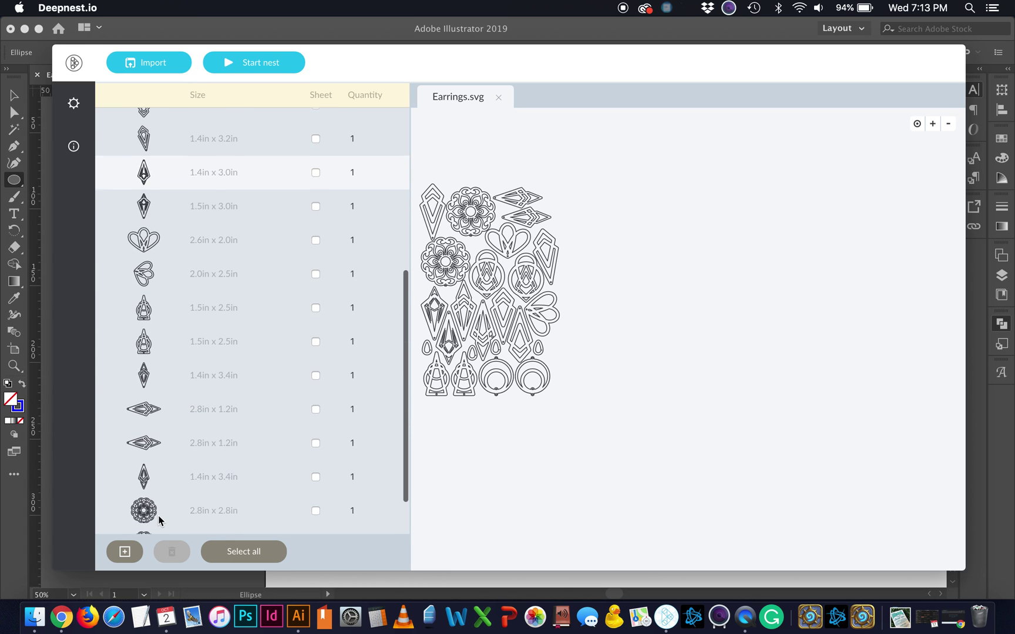
scroll(159, 520, "down", 2)
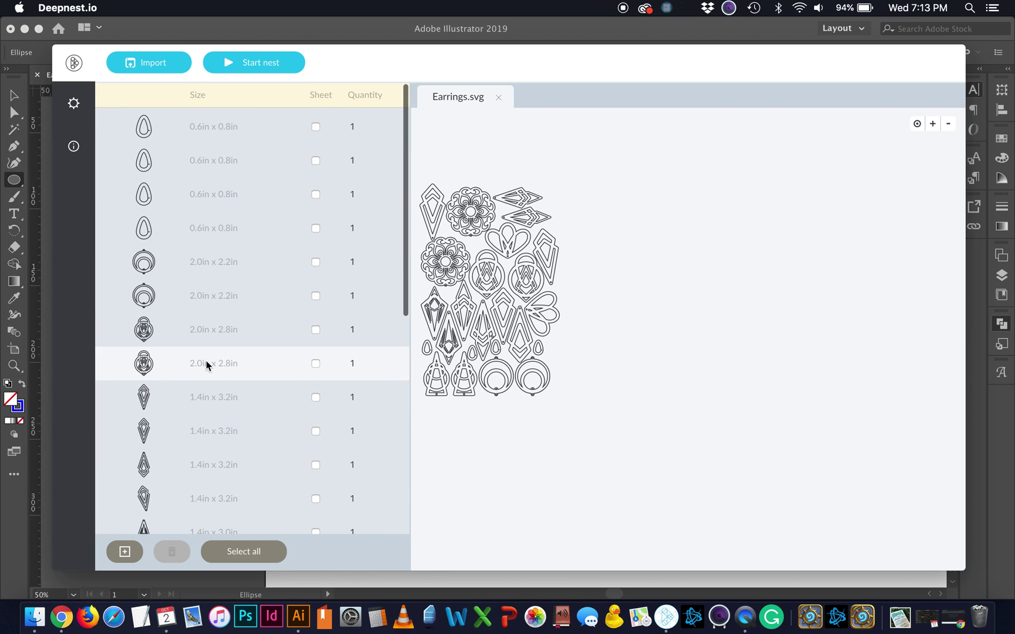
left_click(259, 131)
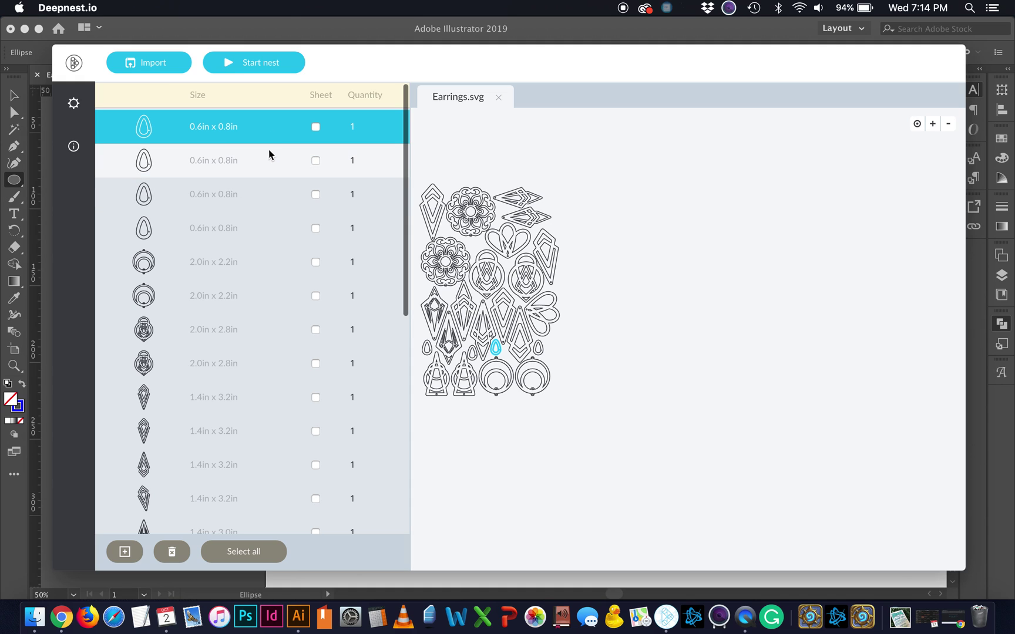
left_click(225, 162)
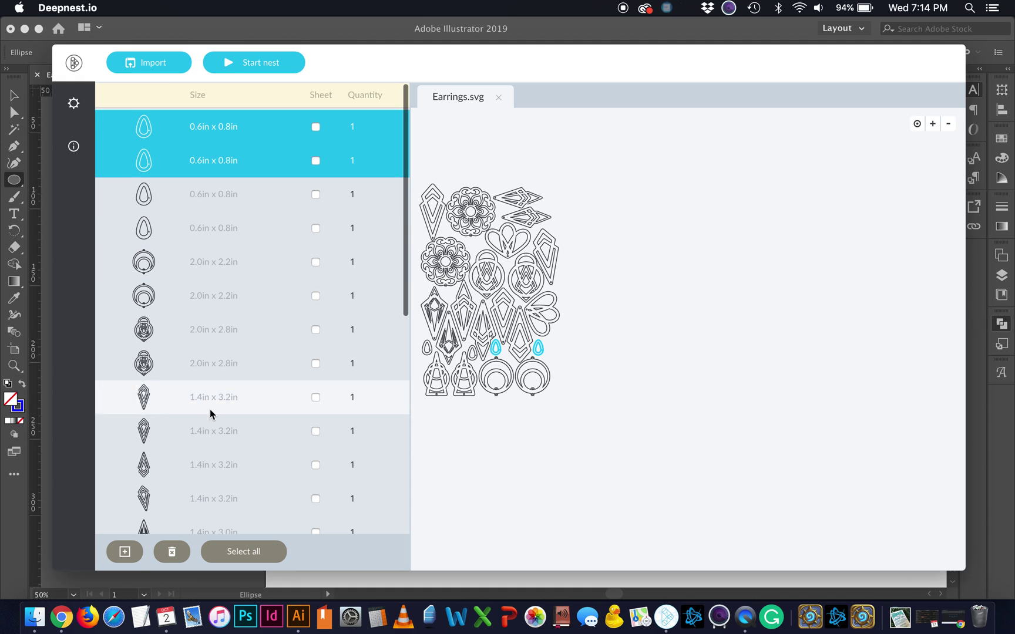
left_click(171, 552)
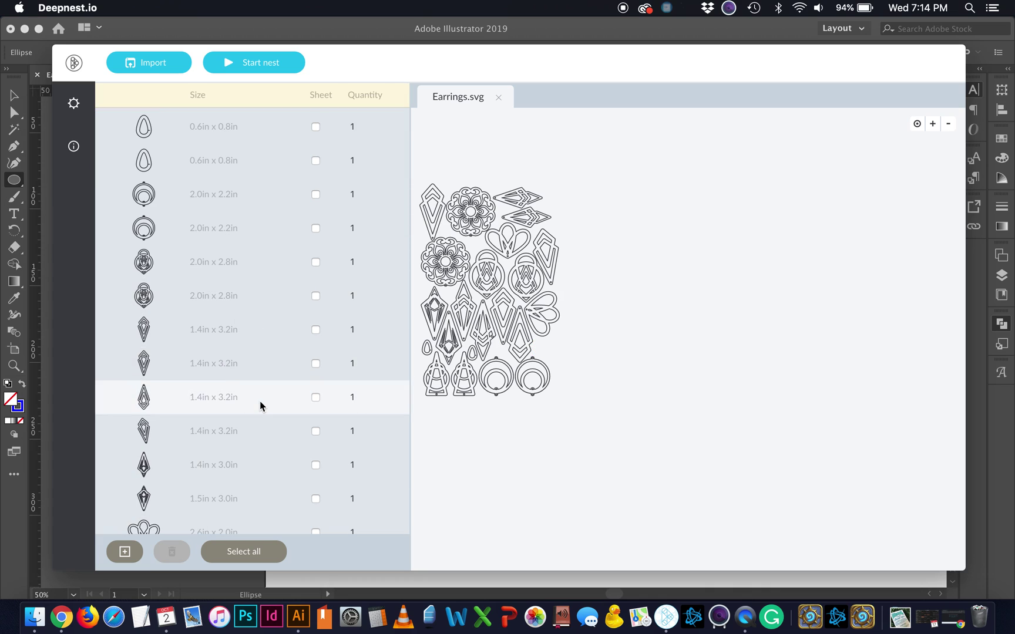
Step: Confirm the 20.0in x 12.0in rectangle is still ticked as the sheet
scroll(261, 406, "down", 5)
scroll(261, 412, "down", 2)
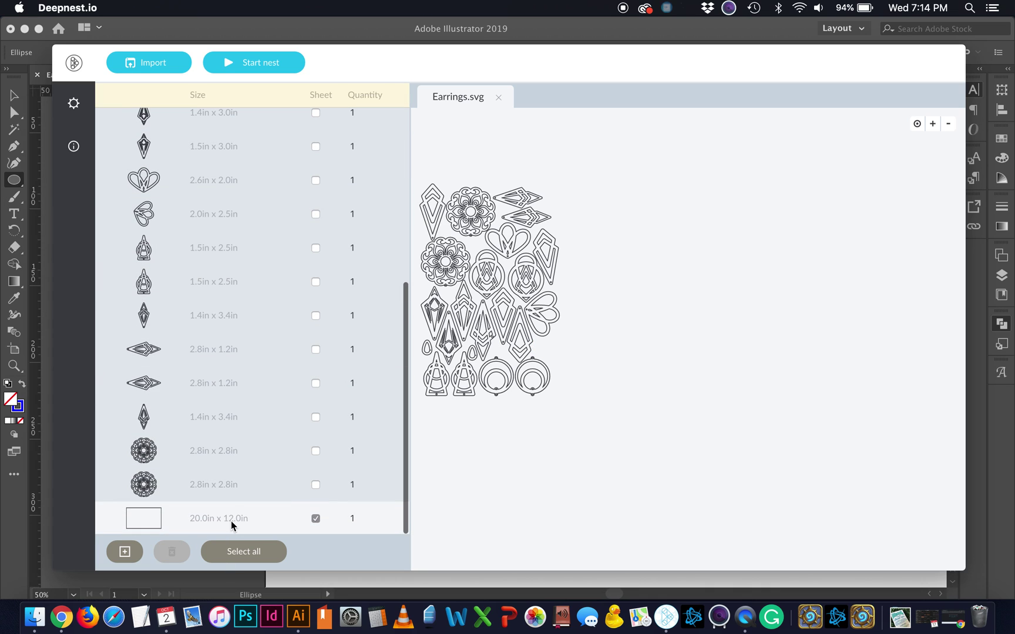
left_click(316, 519)
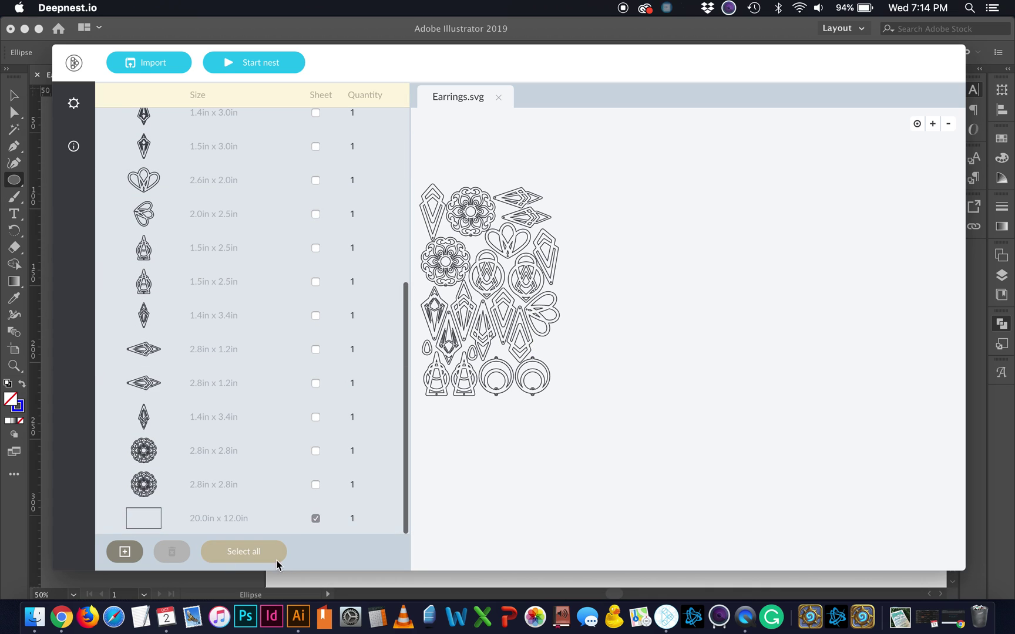
Step: Run Start nest until all 22/22 parts are placed, then return to the parts list
left_click(273, 68)
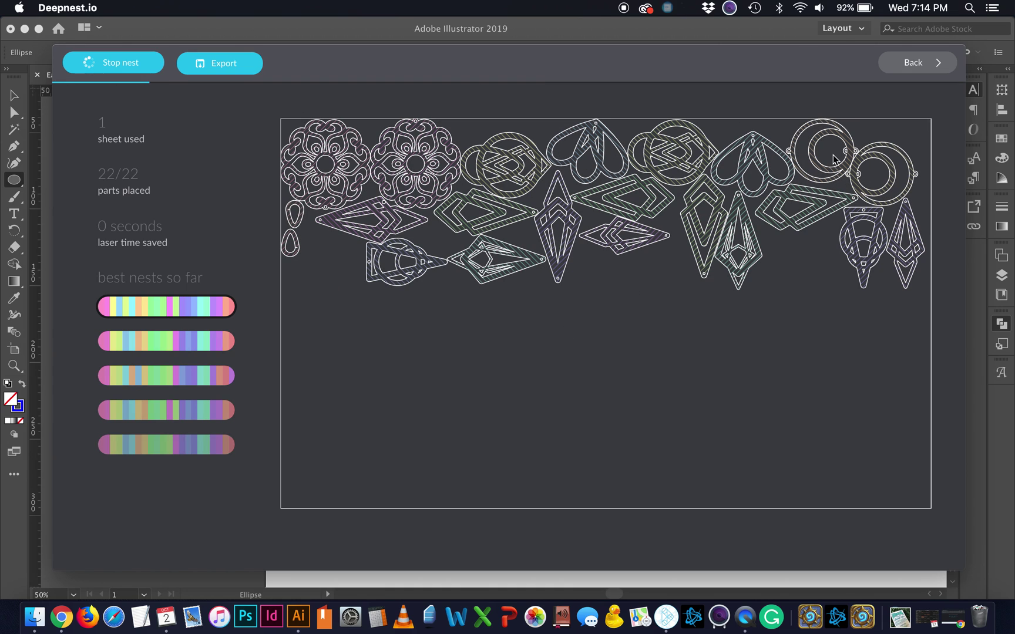
left_click(913, 63)
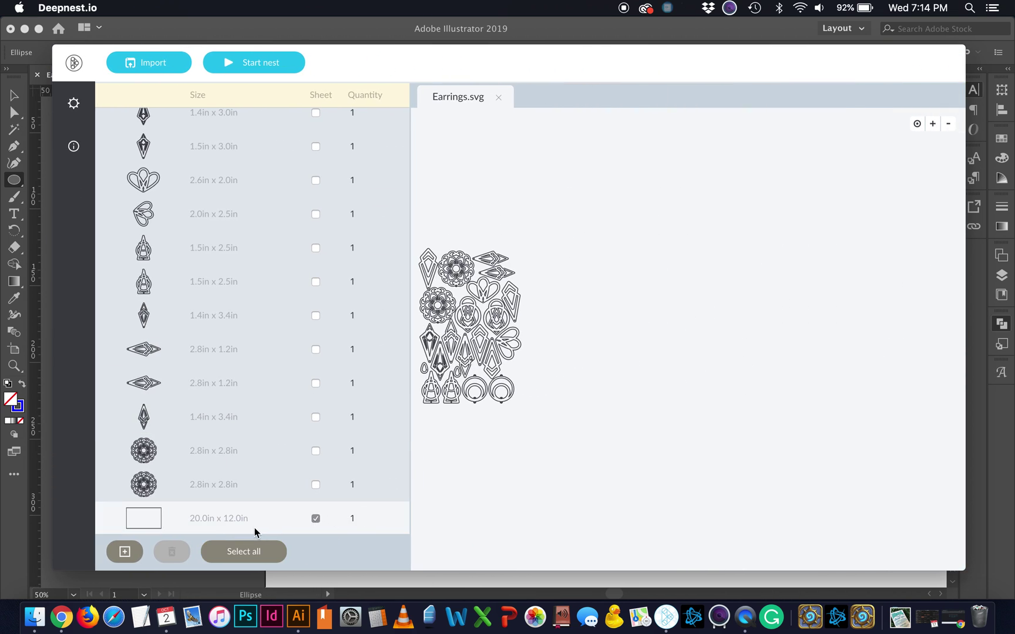
Step: Remove the 20.0in x 12.0in sheet rectangle from Deepnest's parts list
left_click(183, 529)
left_click(169, 552)
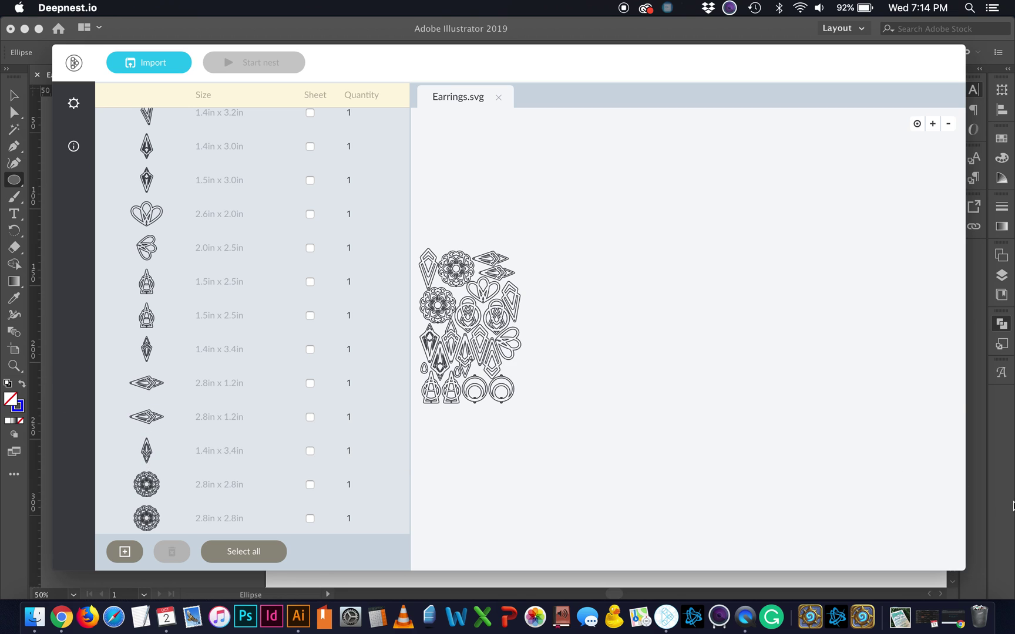
left_click(1012, 505)
Step: Draw a 208.19 x 320.89 mm rectangle around the earring outlines, beside the large circle
key("super+minus")
key("super+minus")
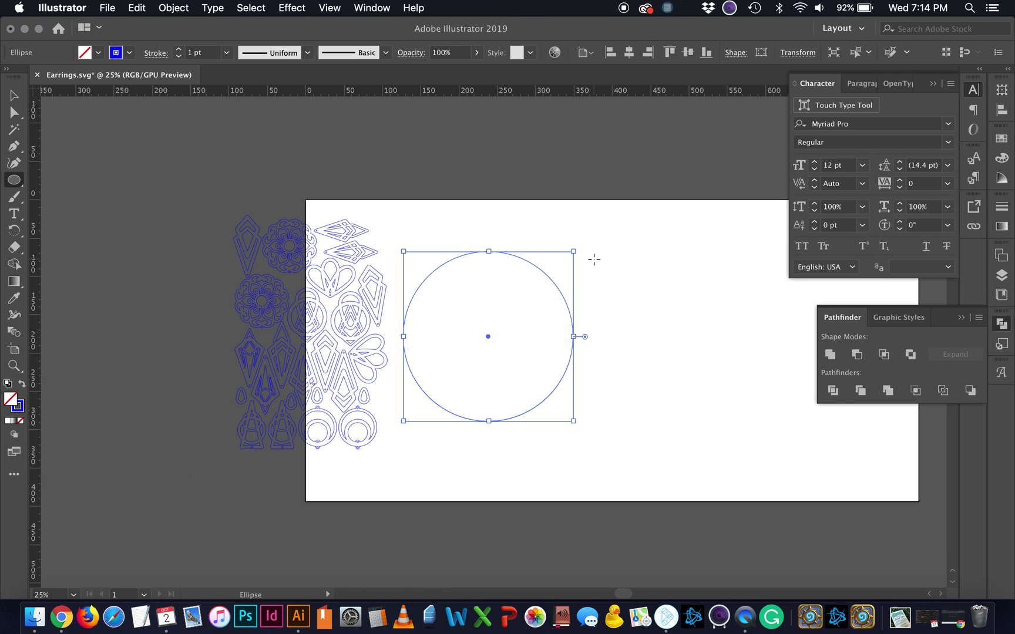
left_click(13, 101)
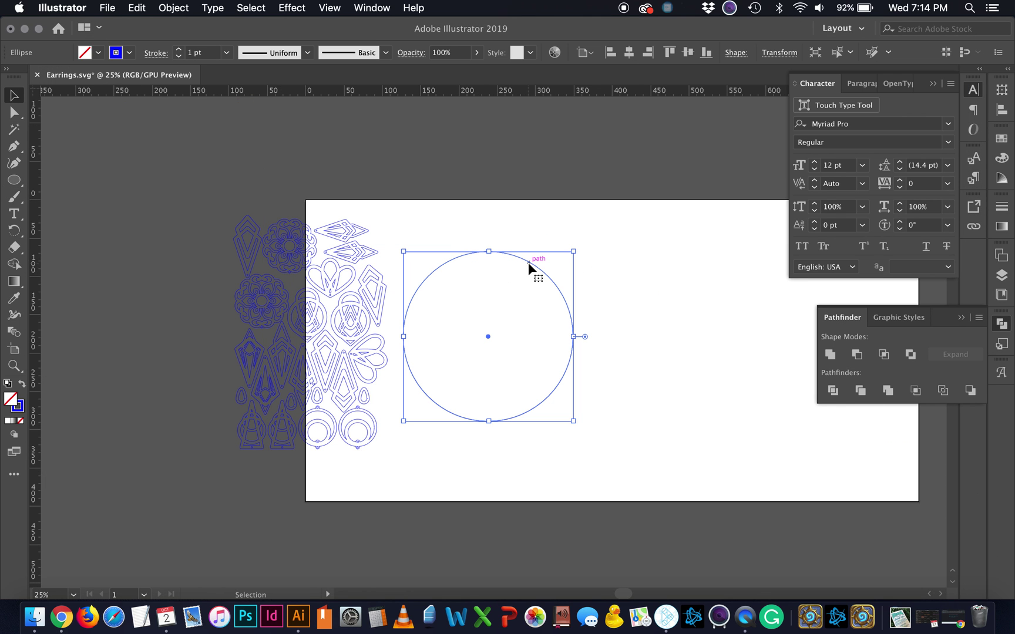
left_click_drag(528, 262, 787, 229)
key("super+z")
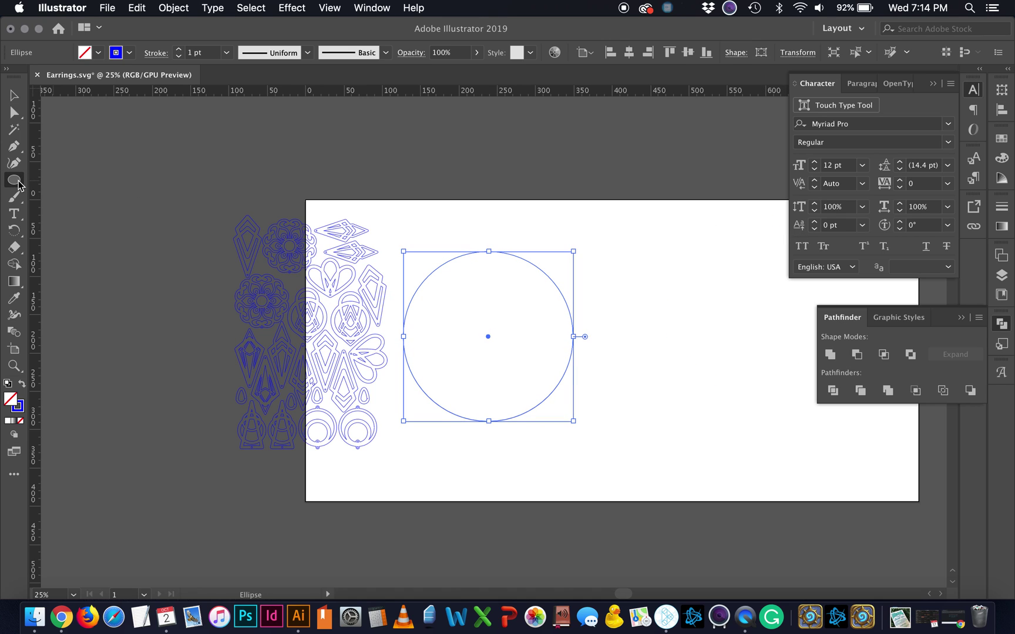
left_click_drag(14, 180, 77, 180)
mouse_move(228, 209)
left_mouse_down()
mouse_move(405, 464)
mouse_move(387, 455)
left_mouse_up()
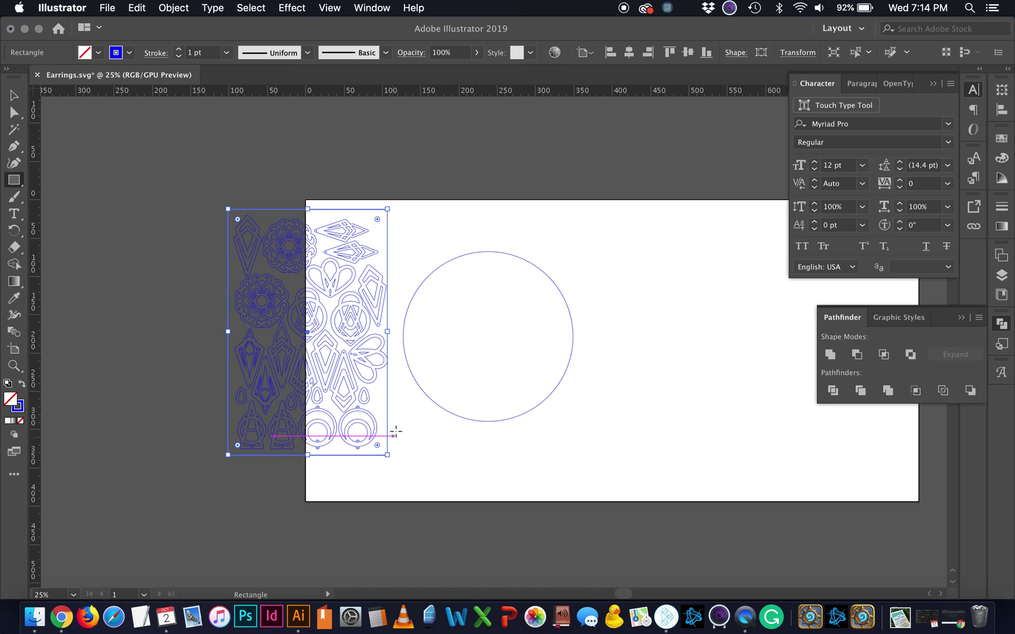
left_click(799, 54)
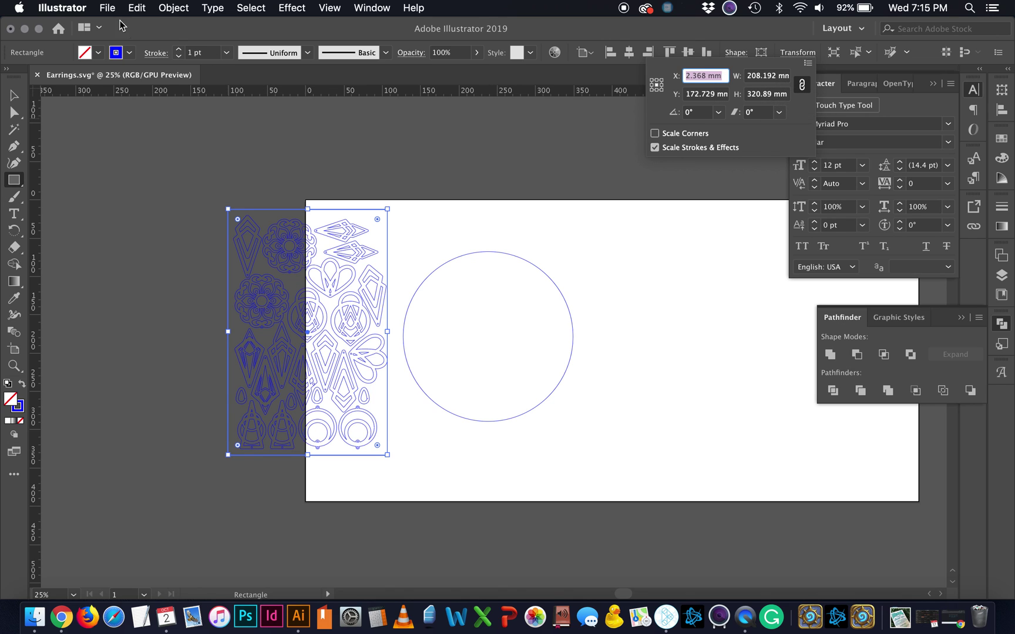
left_click(62, 8)
Step: Close the File menu and deselect everything on the artboard
mouse_move(110, 9)
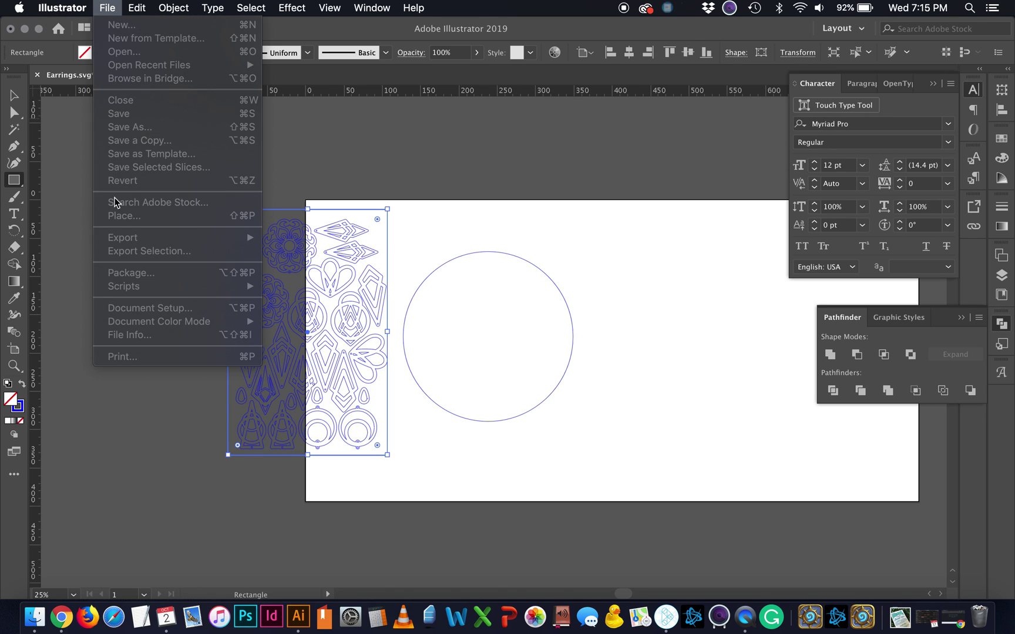
left_click(70, 336)
key("v")
left_click(77, 142)
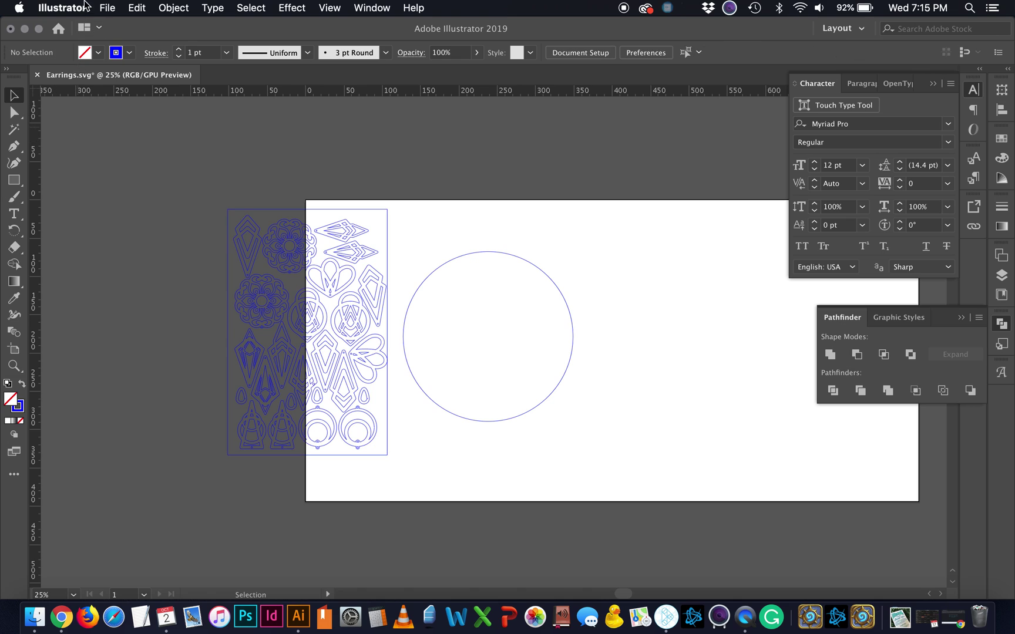
Step: Set Illustrator's general, stroke and type units to Inches in Preferences
left_click(85, 7)
mouse_move(96, 47)
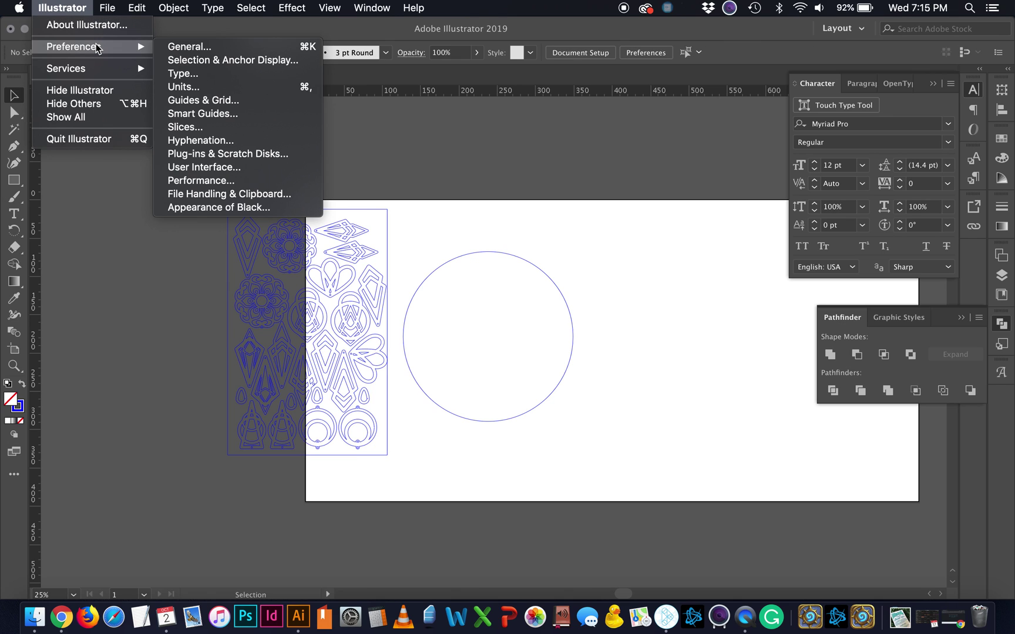
left_click(206, 88)
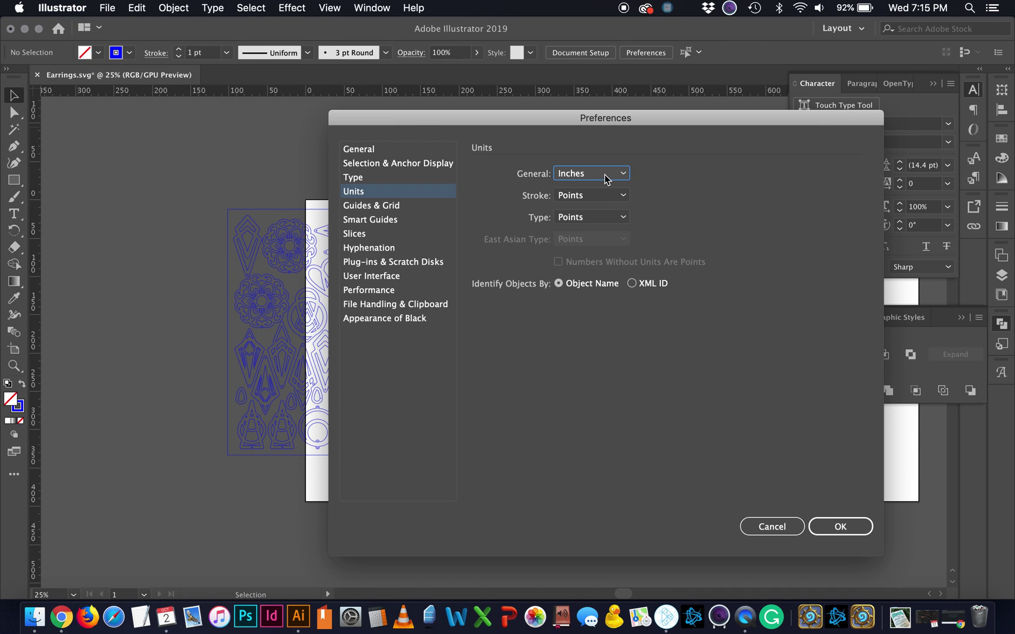
left_click(599, 197)
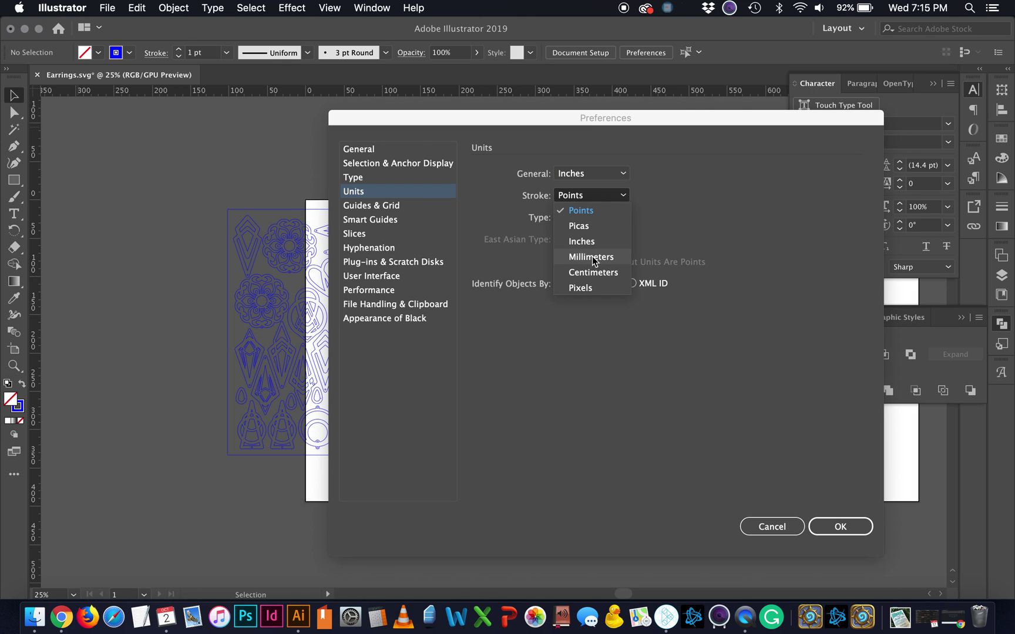
left_click(589, 240)
left_click(588, 219)
left_click(582, 248)
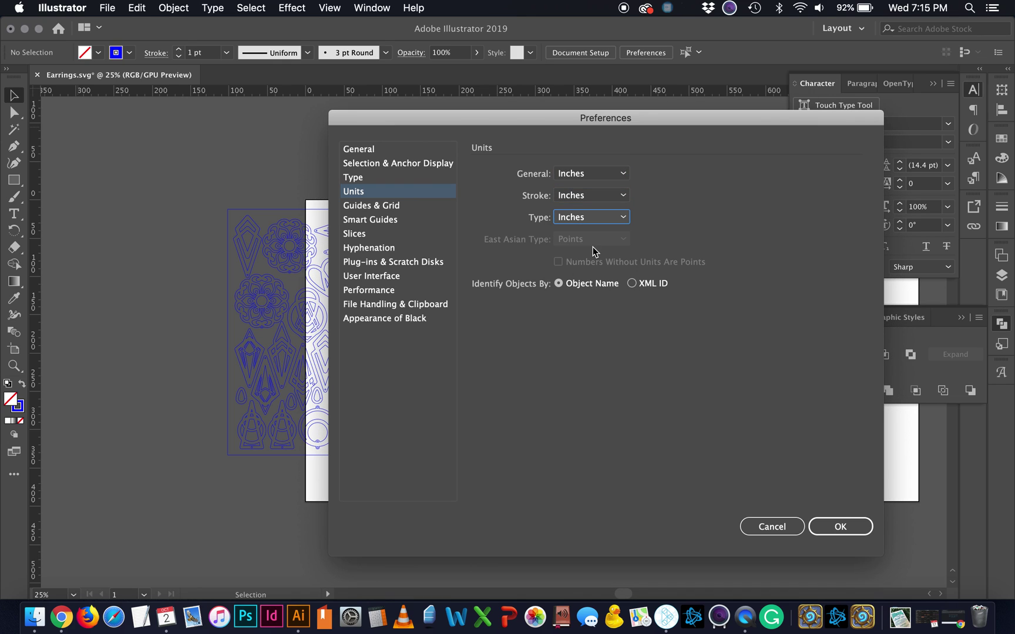
left_click(842, 520)
Step: Resize the rectangle to W 11 in by H 7 in (279.4 x 177.8 mm) in Transform
left_click(372, 211)
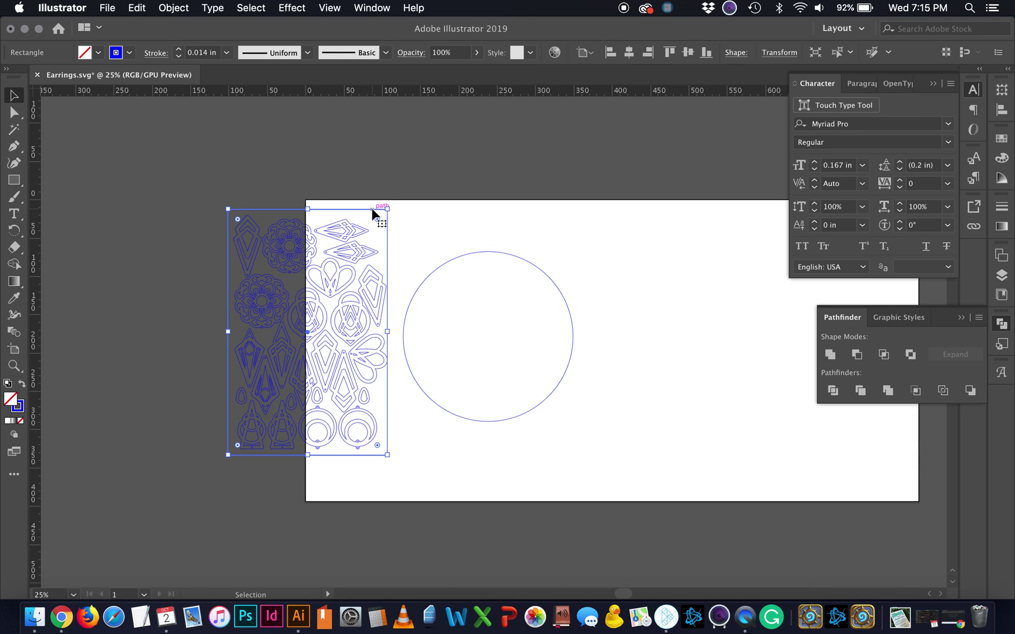
left_click(780, 53)
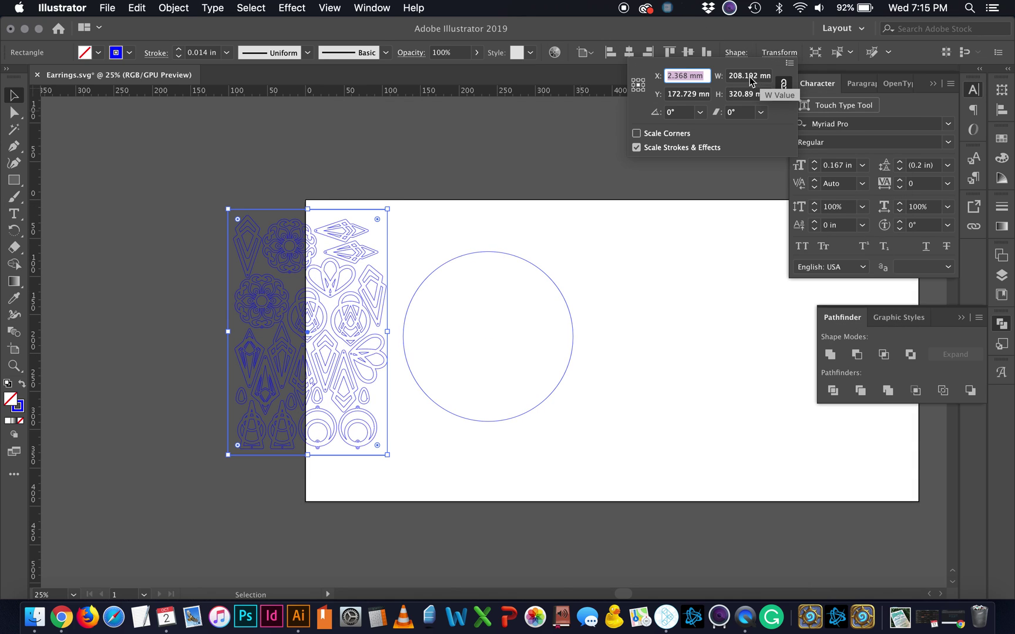
left_click(751, 76)
type("11")
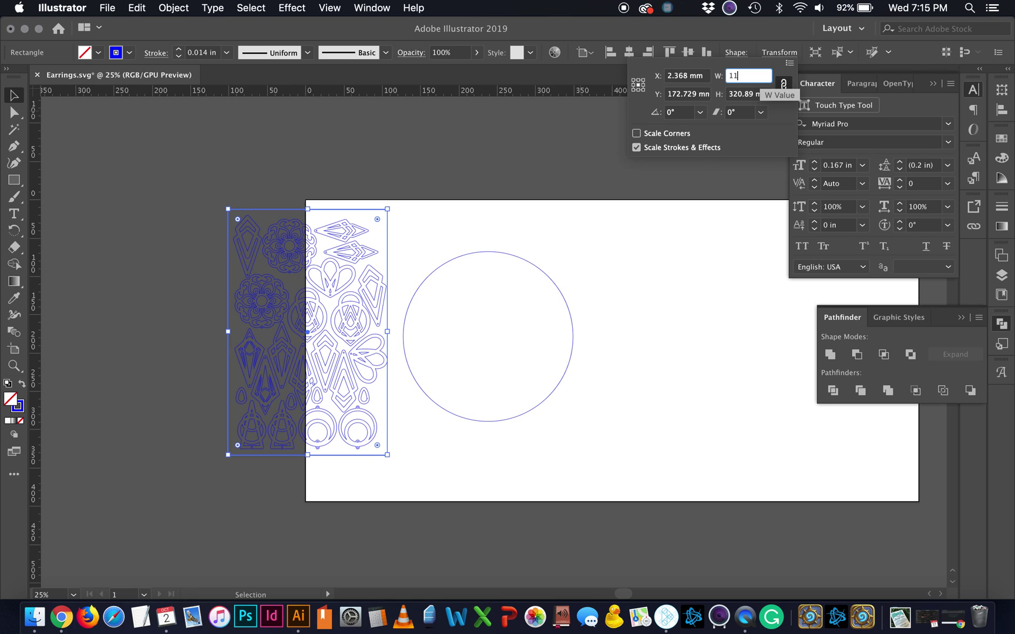
left_click(756, 95)
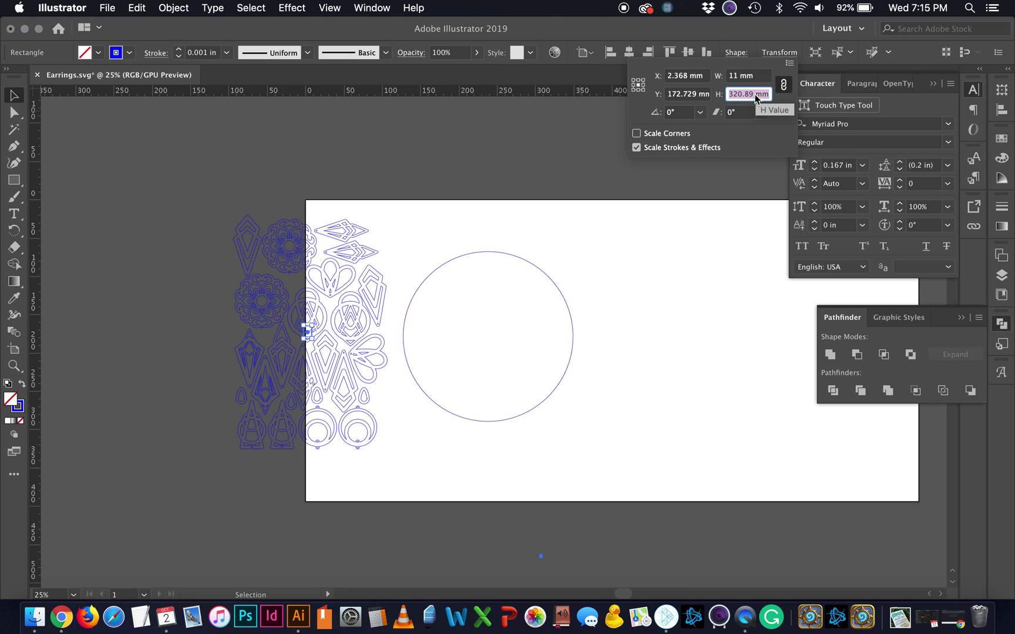
left_click(755, 79)
type("11inch")
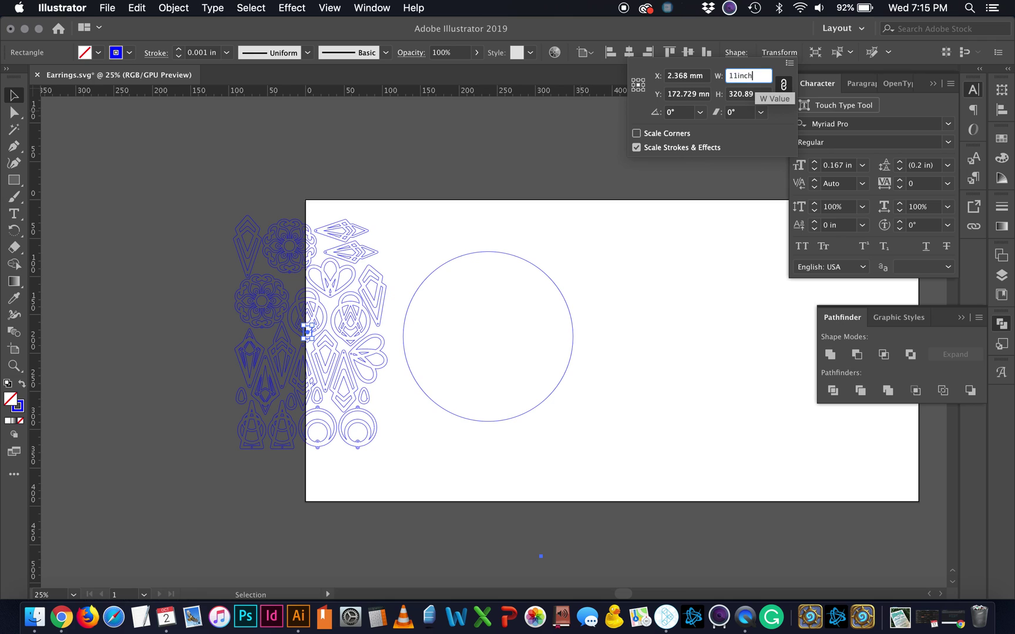
type("es")
left_click(754, 95)
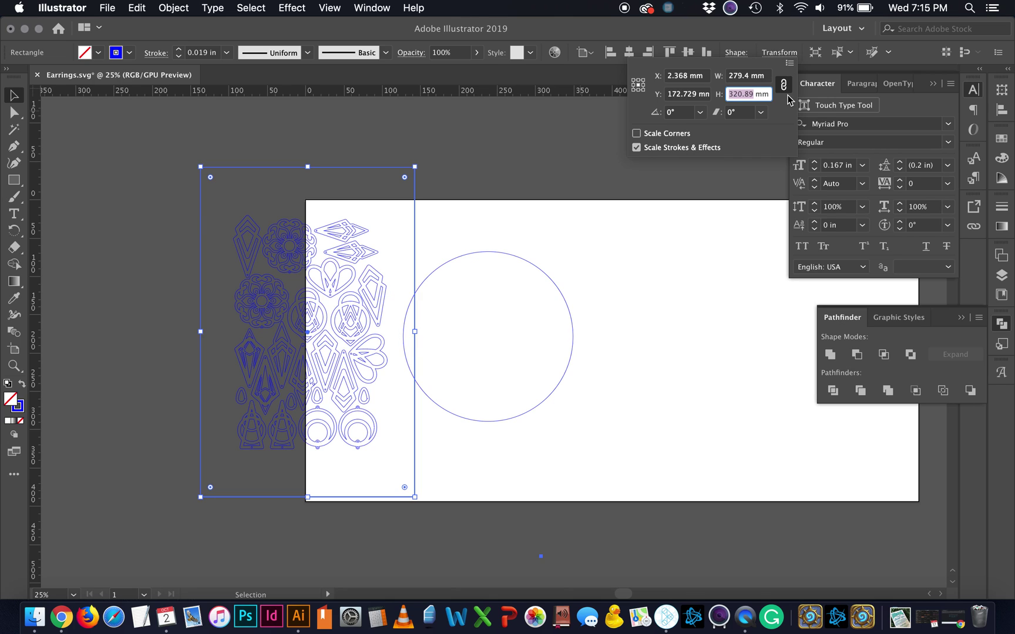
type("7inch")
left_click_drag(765, 93, 733, 94)
key("BackSpace")
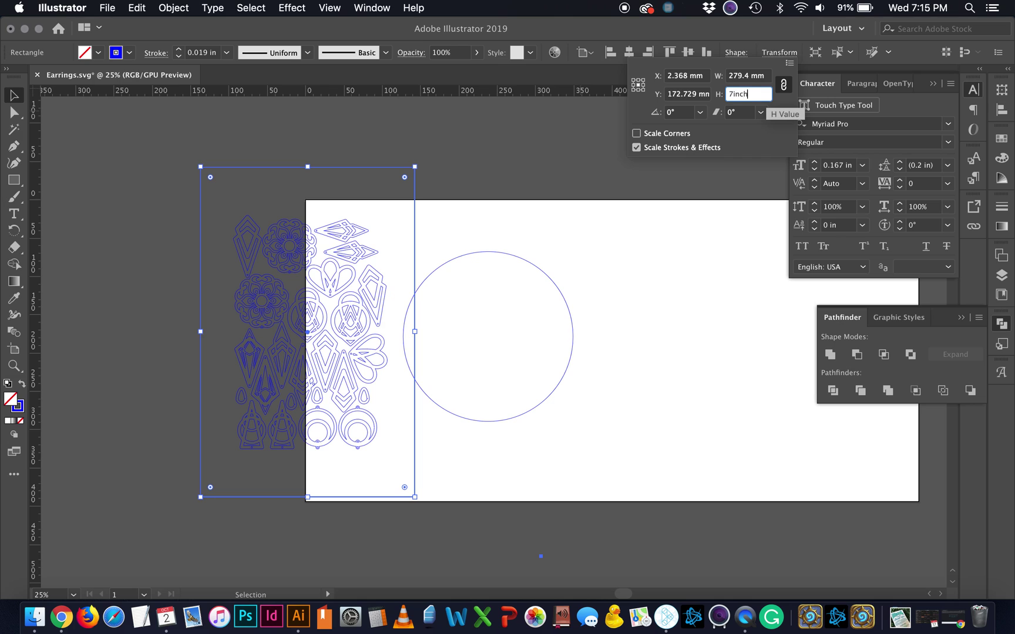
key("Tab")
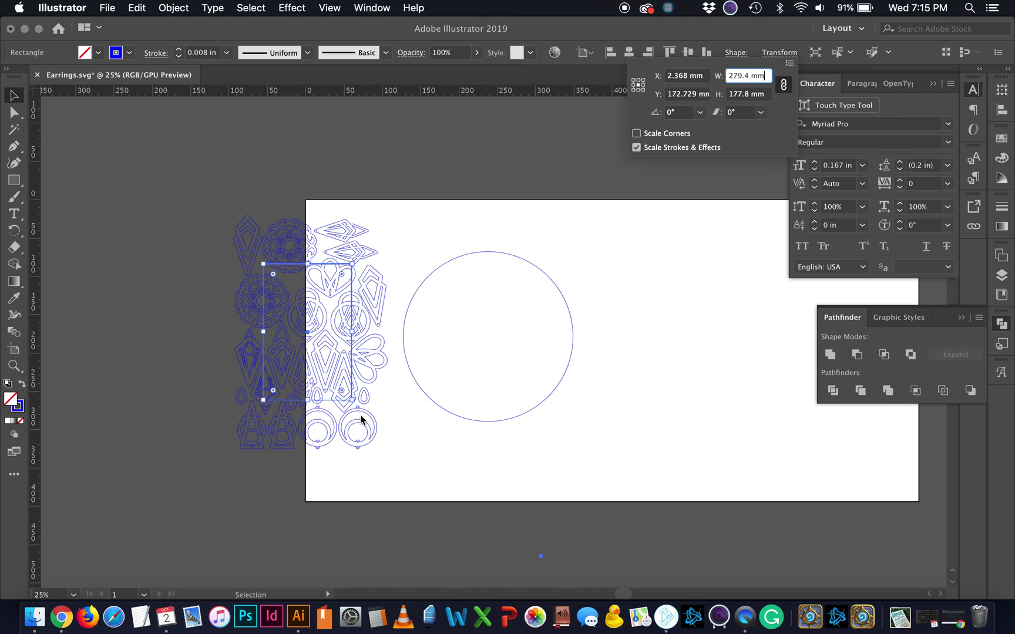
Step: Add a 7 x 10 inch rectangle part in Deepnest
left_click(667, 624)
left_click(130, 555)
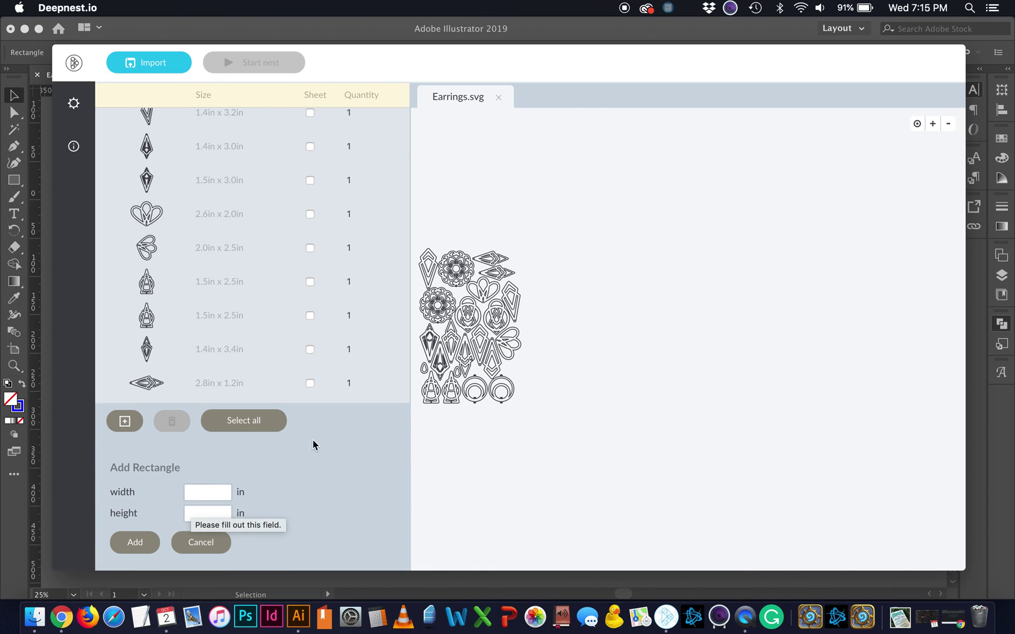
left_click(201, 493)
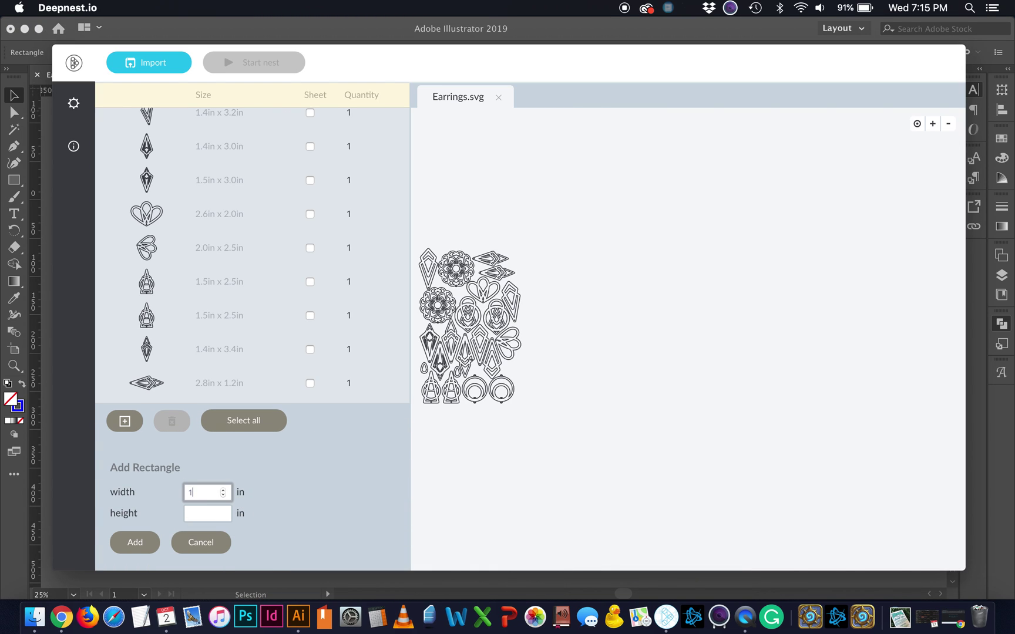
left_click(200, 514)
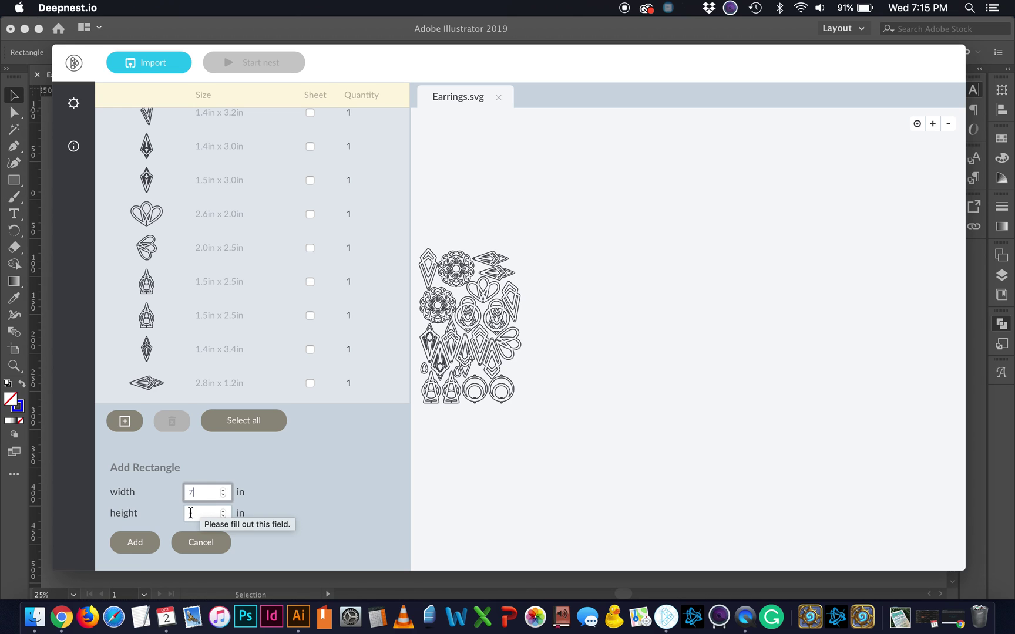
type("10")
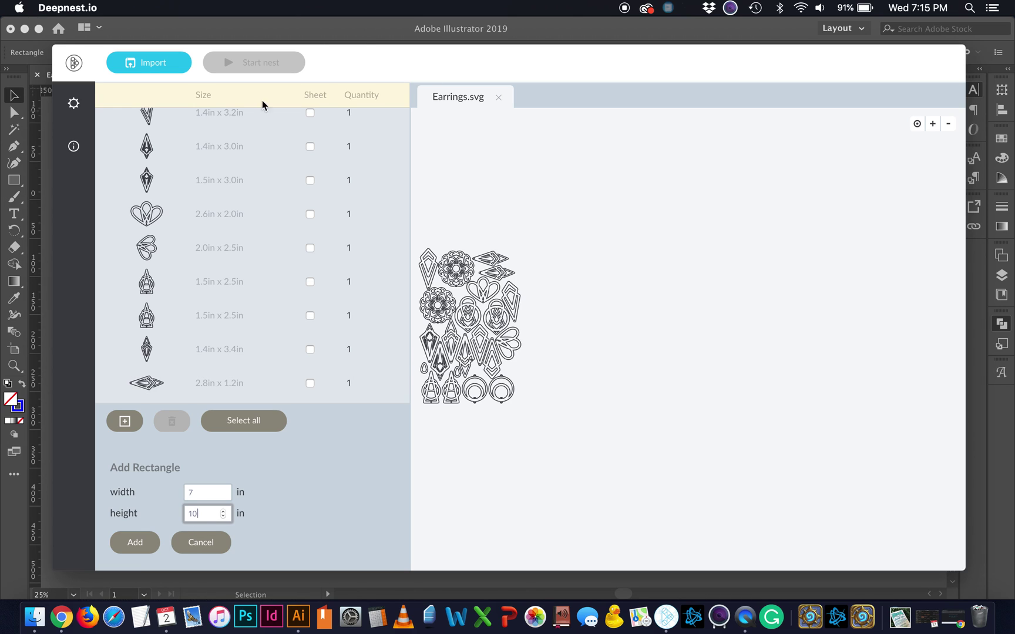
left_click(134, 541)
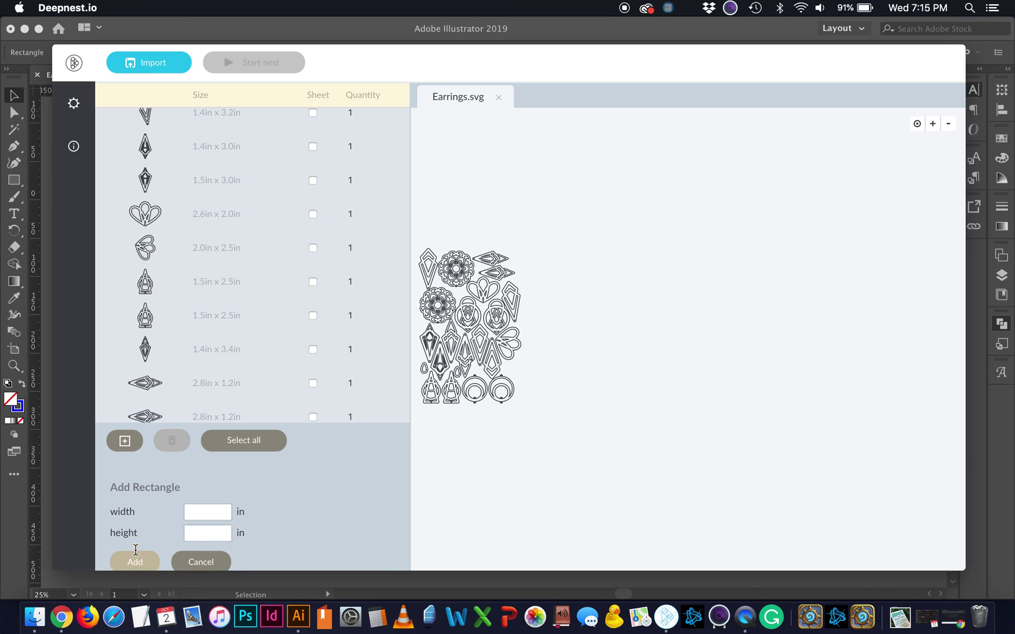
Step: Mark the 7.0in x 10.0in rectangle as the sheet and start nesting
scroll(326, 505, "down", 1)
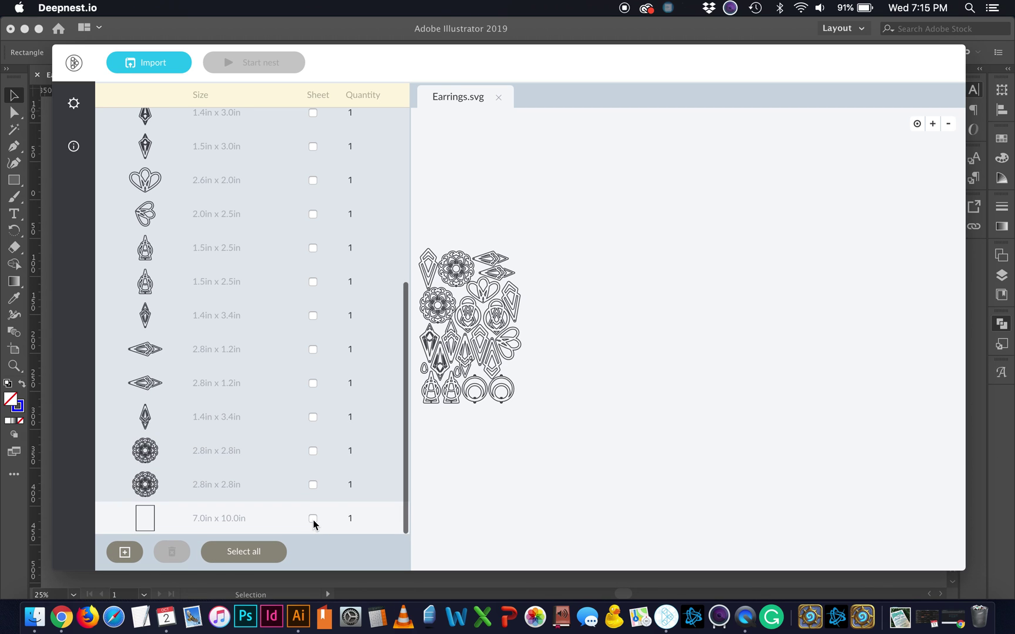
left_click(313, 520)
left_click(267, 61)
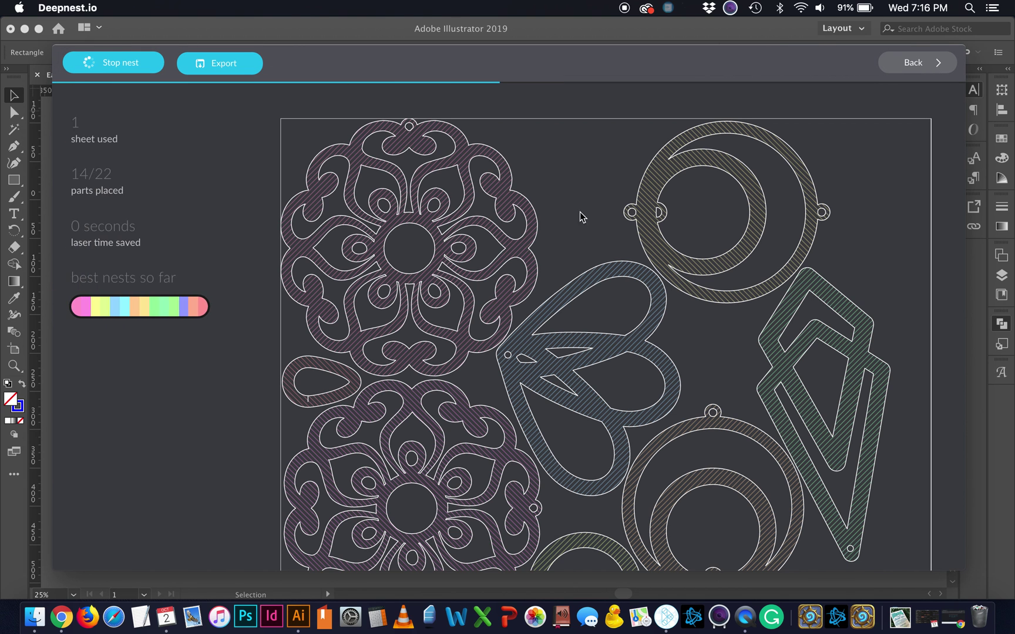
Step: Review the running nest layout, then stop it at 15 of 22 parts placed
scroll(601, 251, "down", 2)
scroll(602, 251, "down", 10)
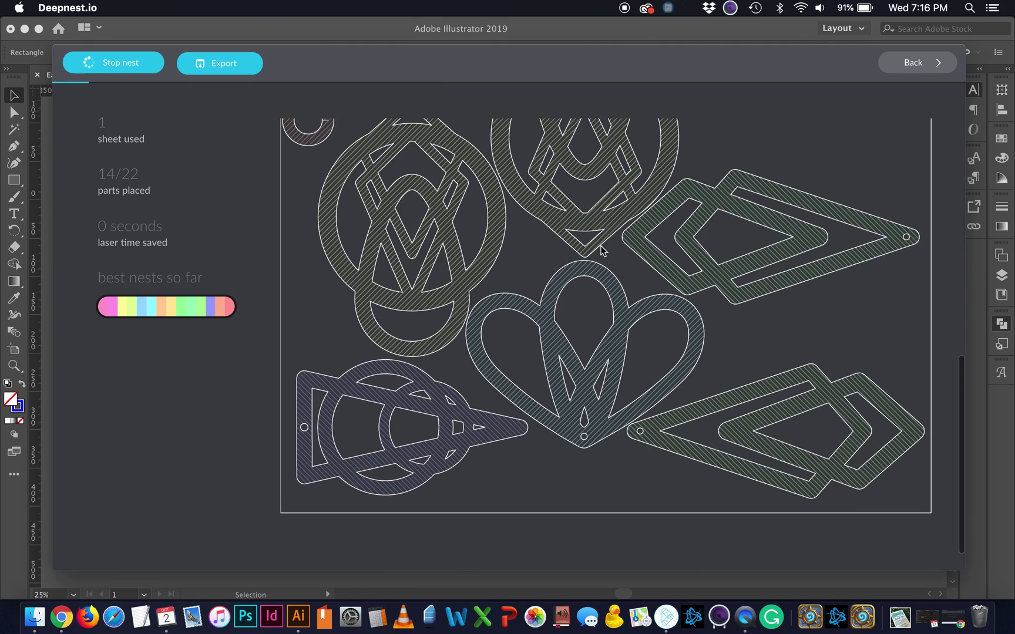
scroll(827, 334, "up", 8)
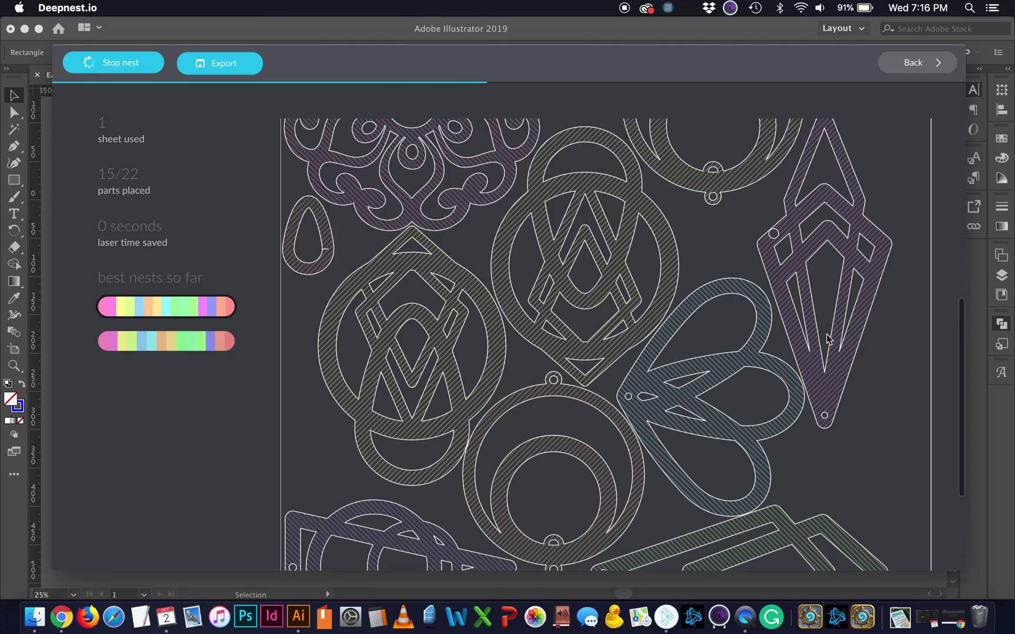
scroll(827, 334, "up", 3)
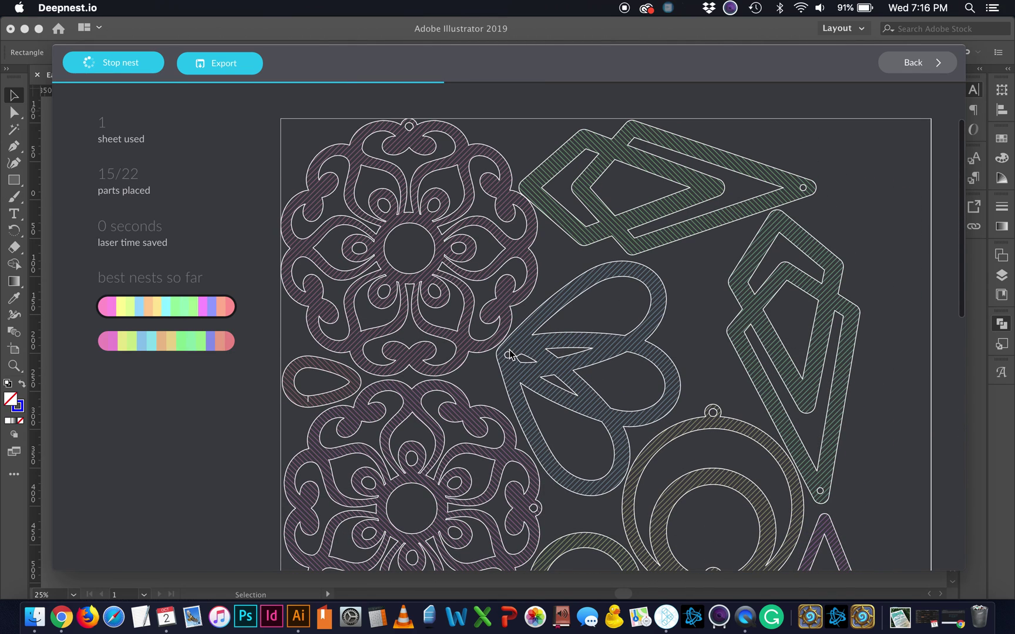
scroll(589, 480, "down", 4)
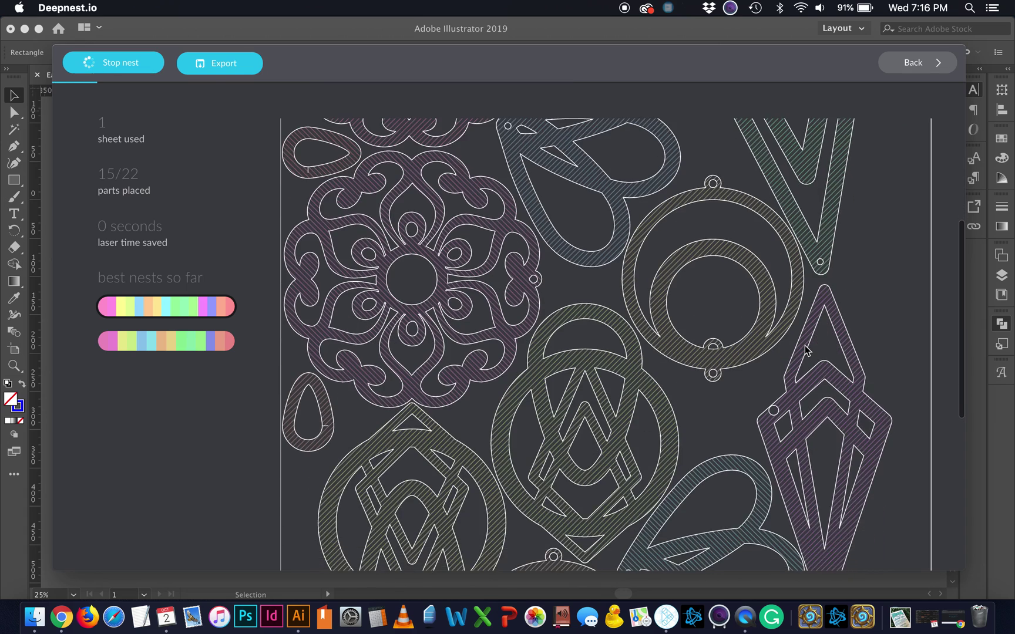
scroll(488, 375, "down", 5)
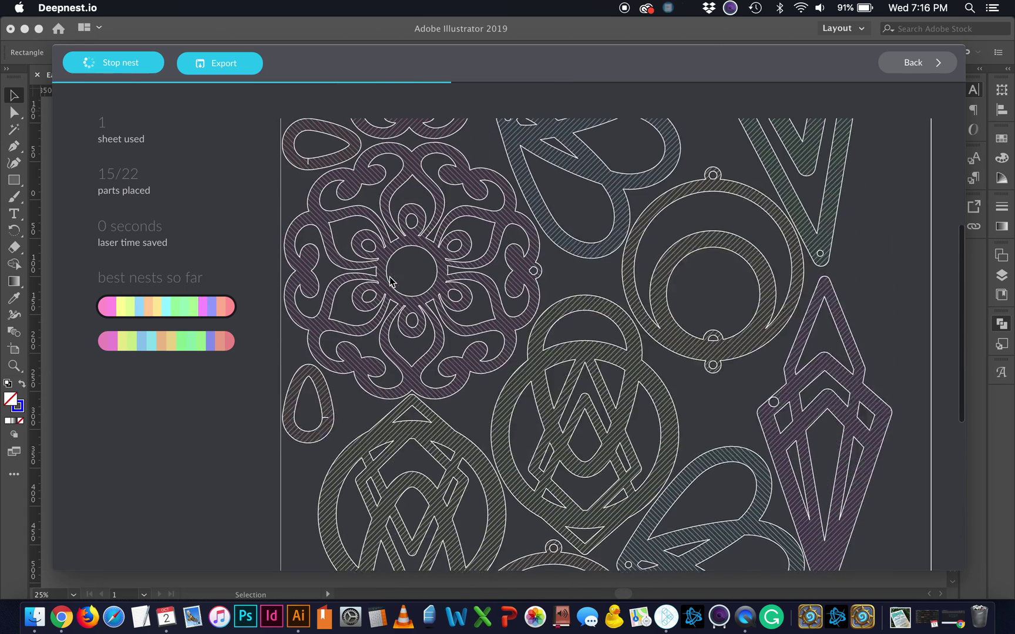
left_click(118, 63)
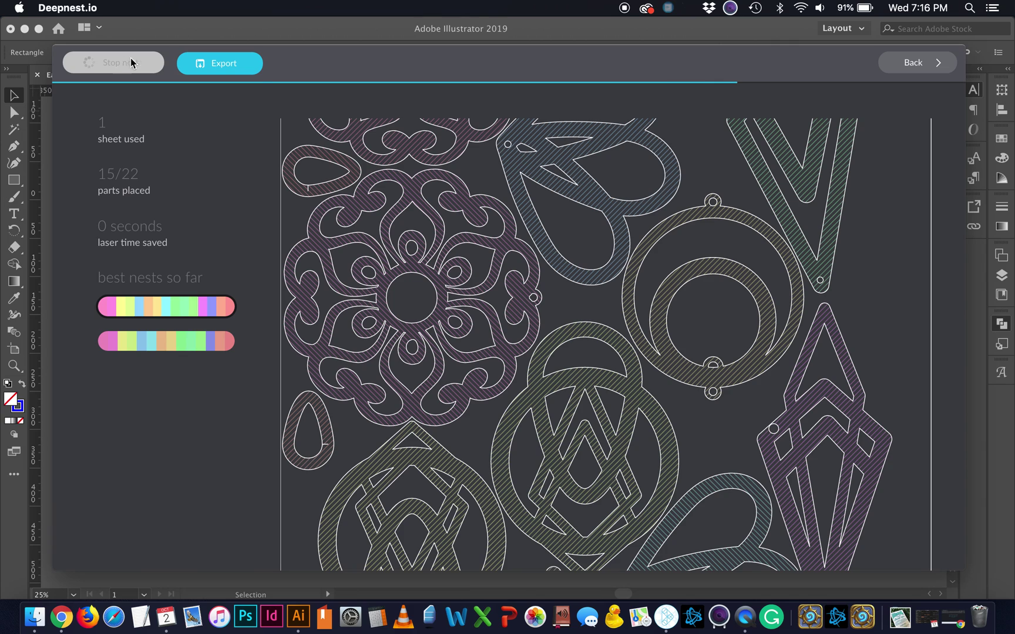
Step: Export the 15-of-22 nest as an SVG named Earrings_Nested on the Desktop
mouse_move(246, 66)
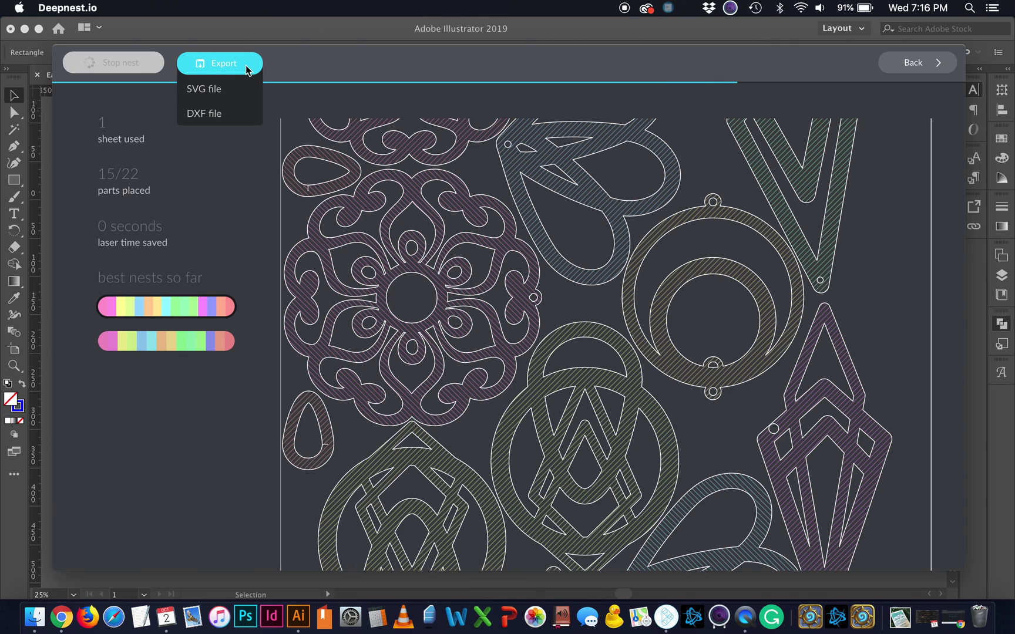
left_click(222, 89)
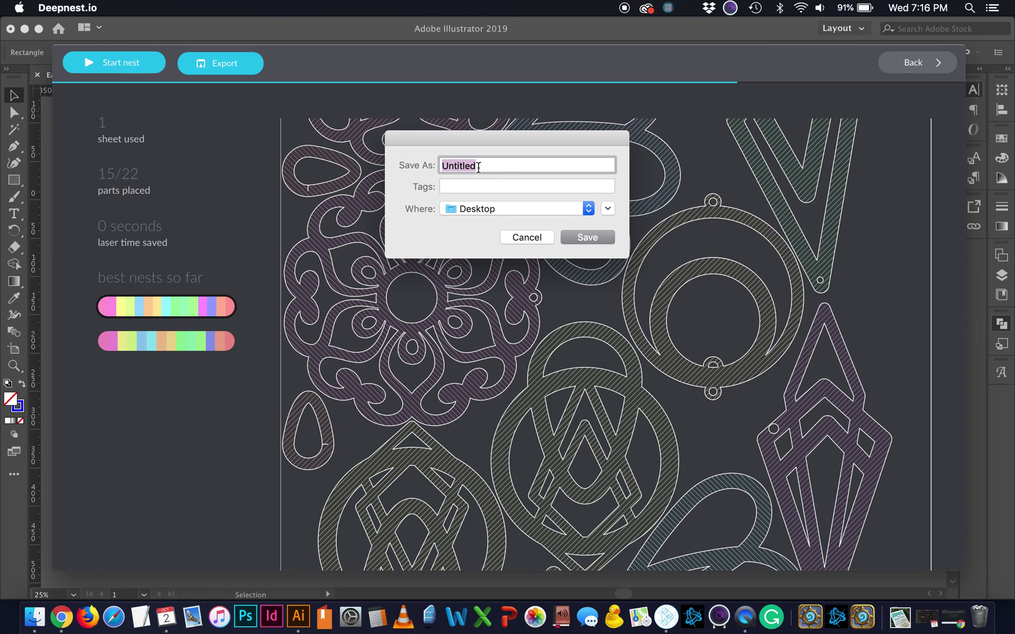
type("Earrings_Nes")
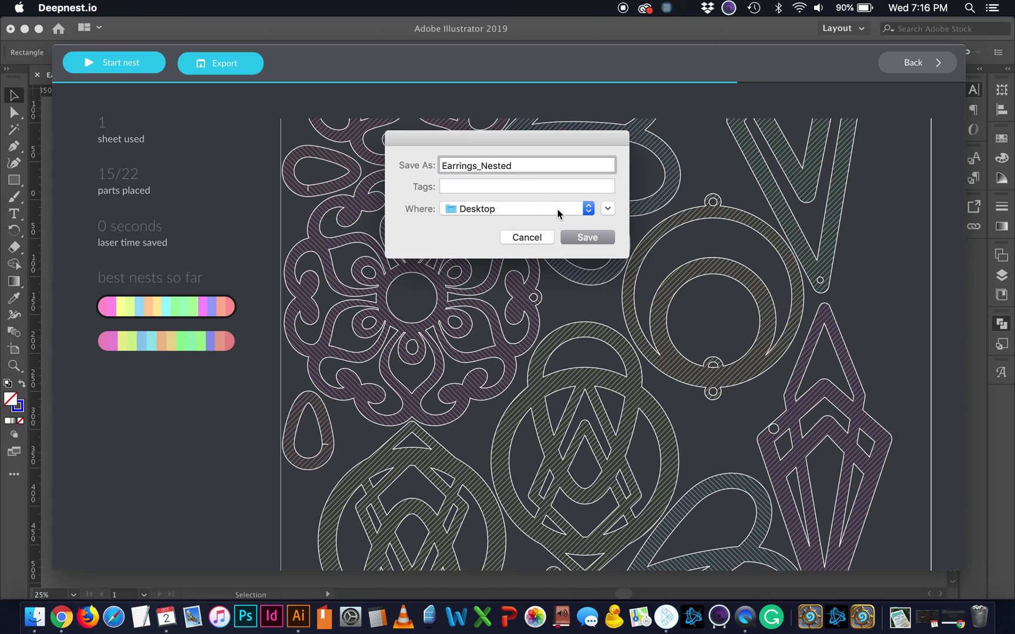
left_click(586, 237)
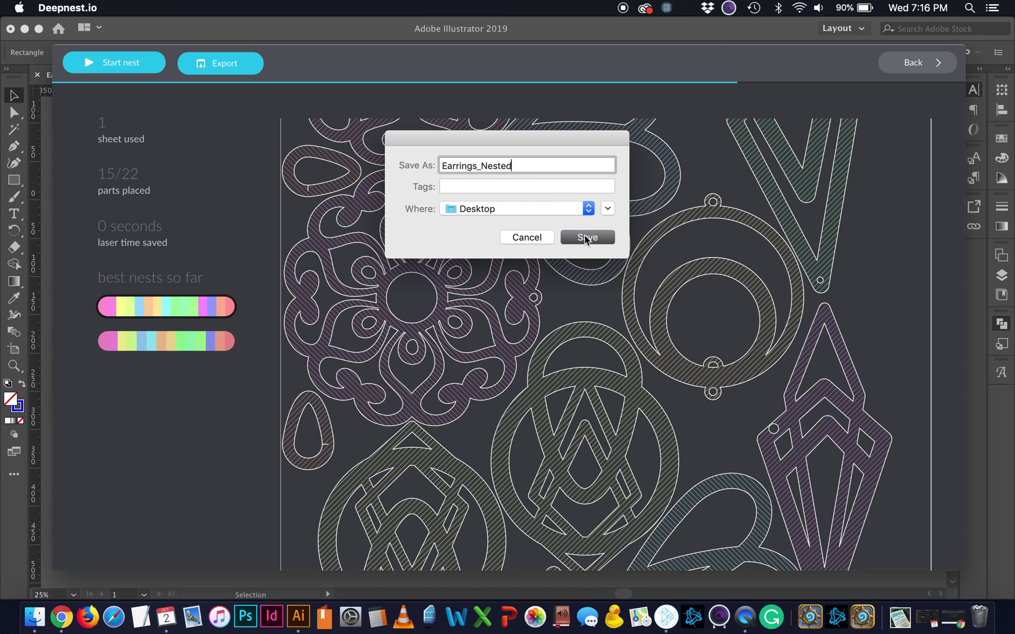
left_click(120, 41)
left_click(24, 28)
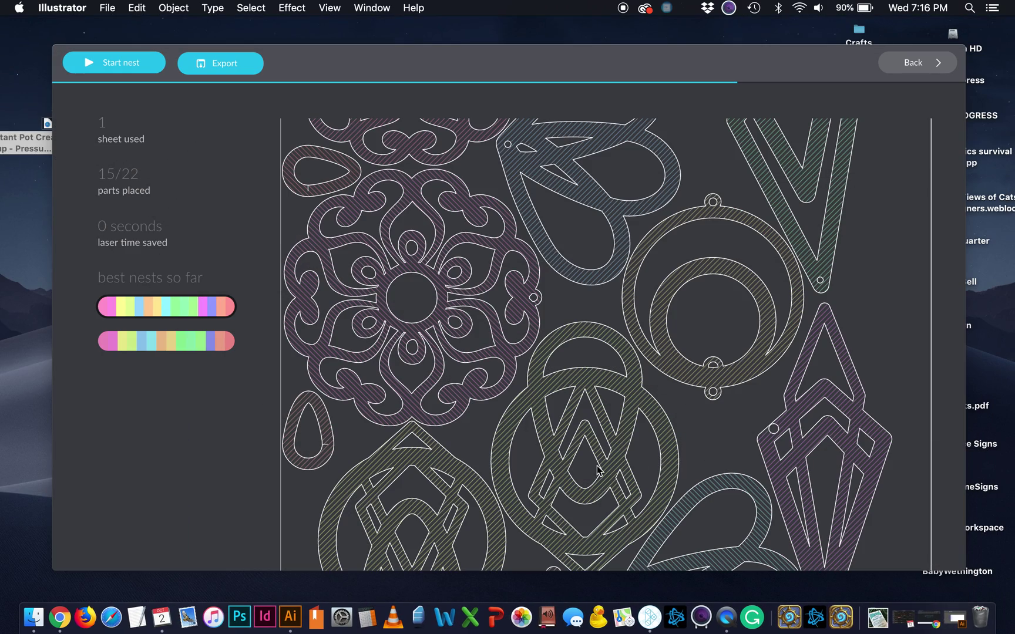
Step: Quit Deepnest from its Dock icon and select Earrings_Nested on the Desktop
left_click(650, 617)
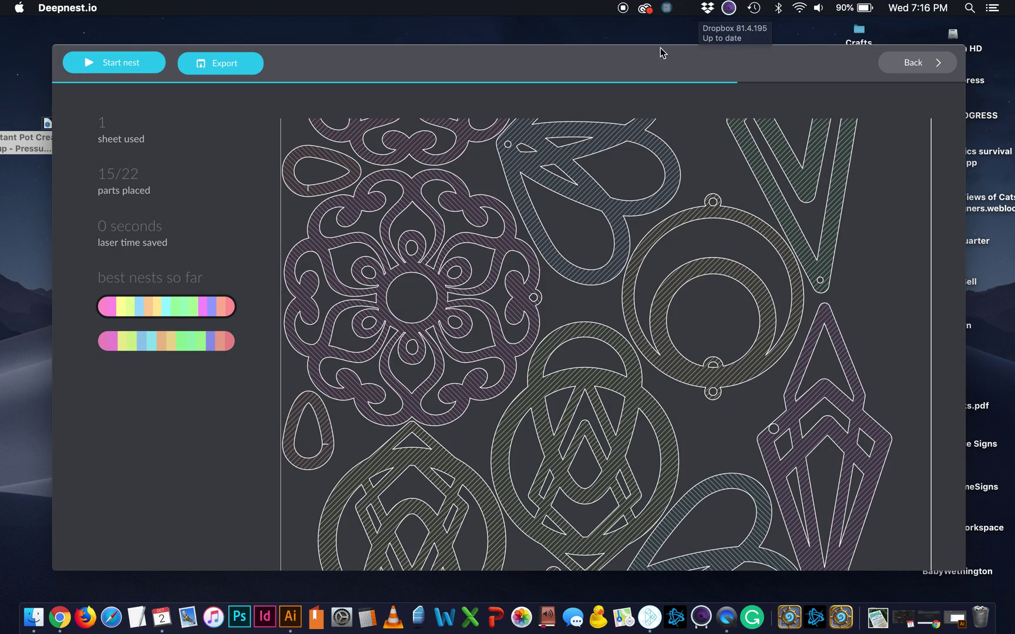
mouse_move(537, 59)
left_mouse_down()
mouse_move(619, 77)
mouse_move(547, 46)
left_mouse_up()
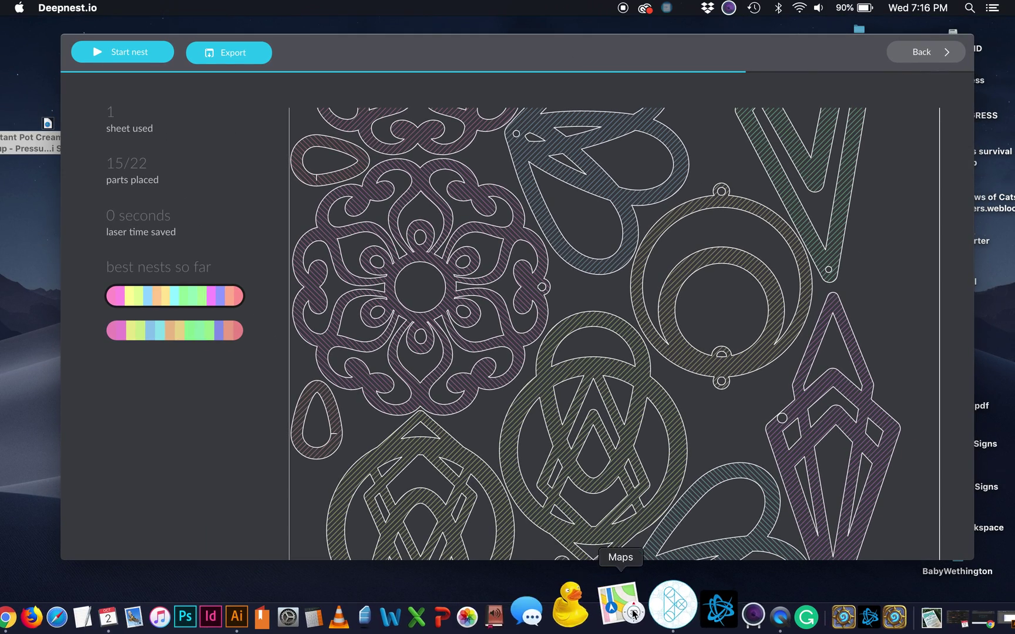
right_click(652, 613)
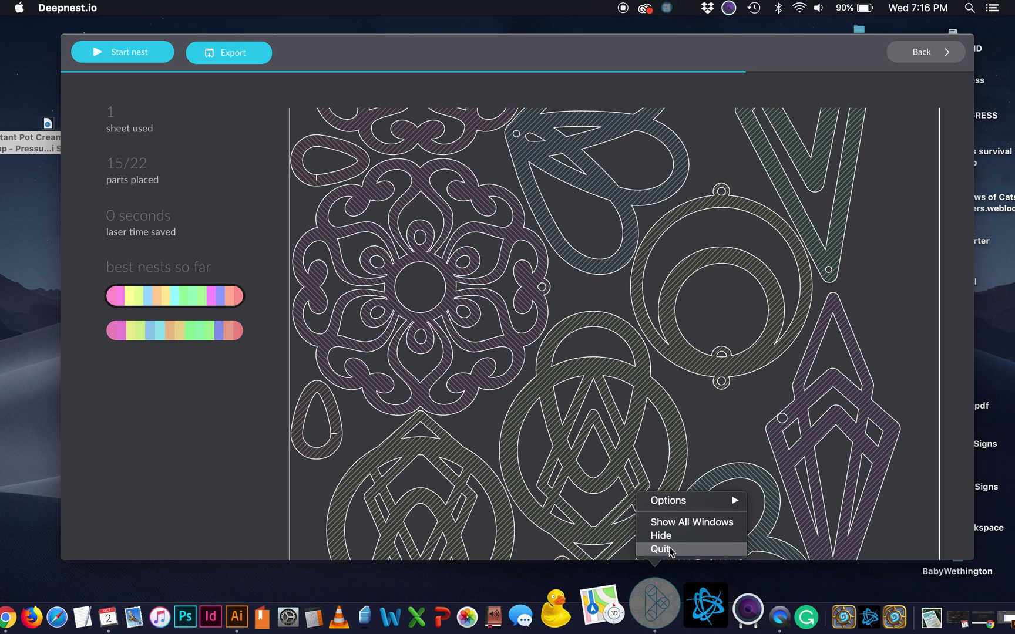
left_click(661, 549)
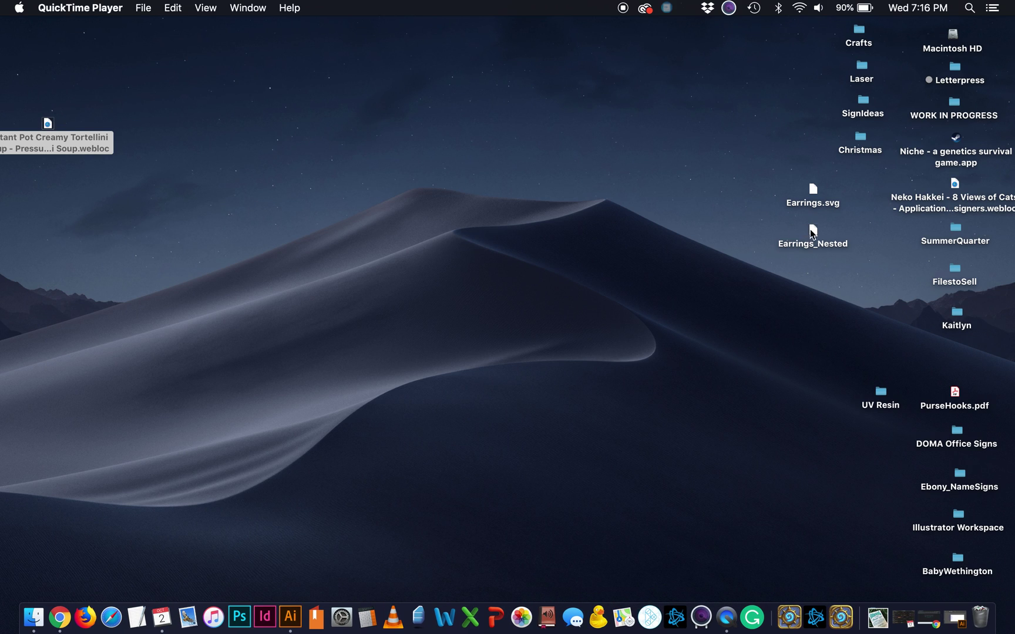
left_click(811, 232)
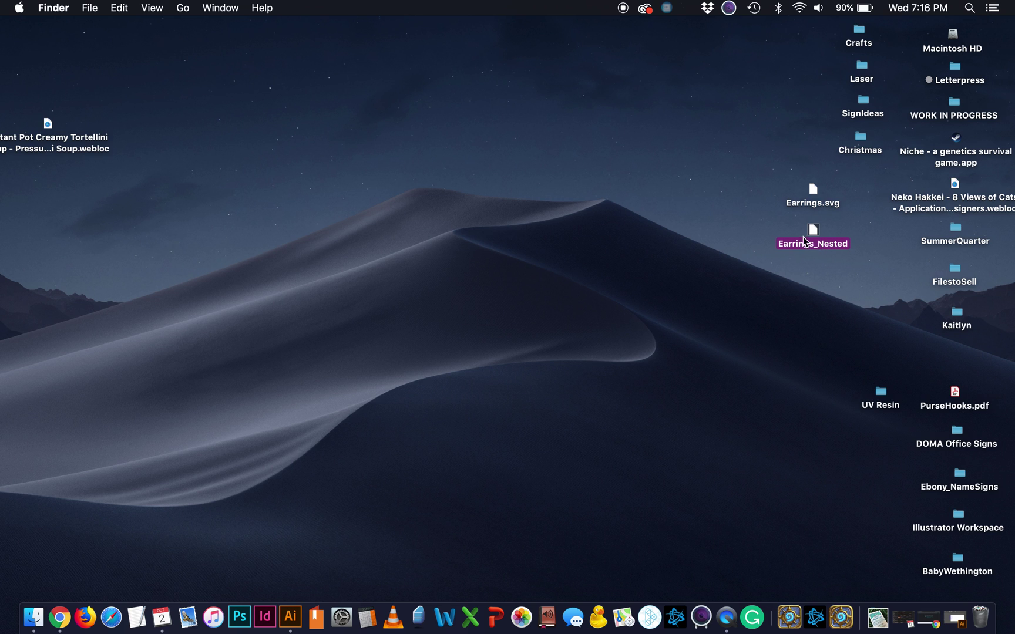
Step: Open Earrings_Nested in Illustrator 2019, view the raw SVG code text, then close it
right_click(812, 237)
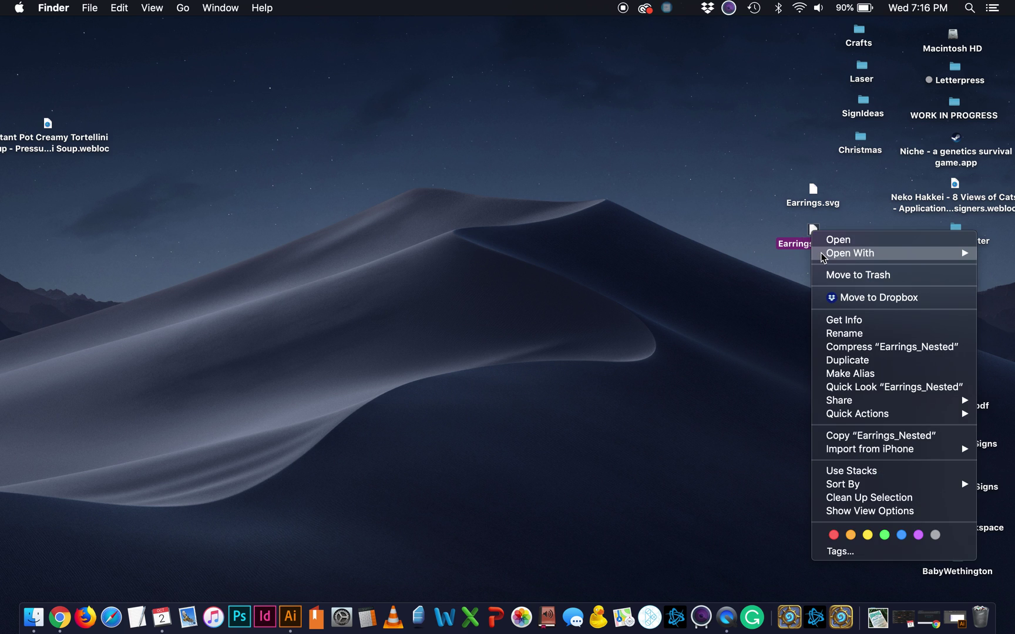
mouse_move(846, 252)
left_click(748, 292)
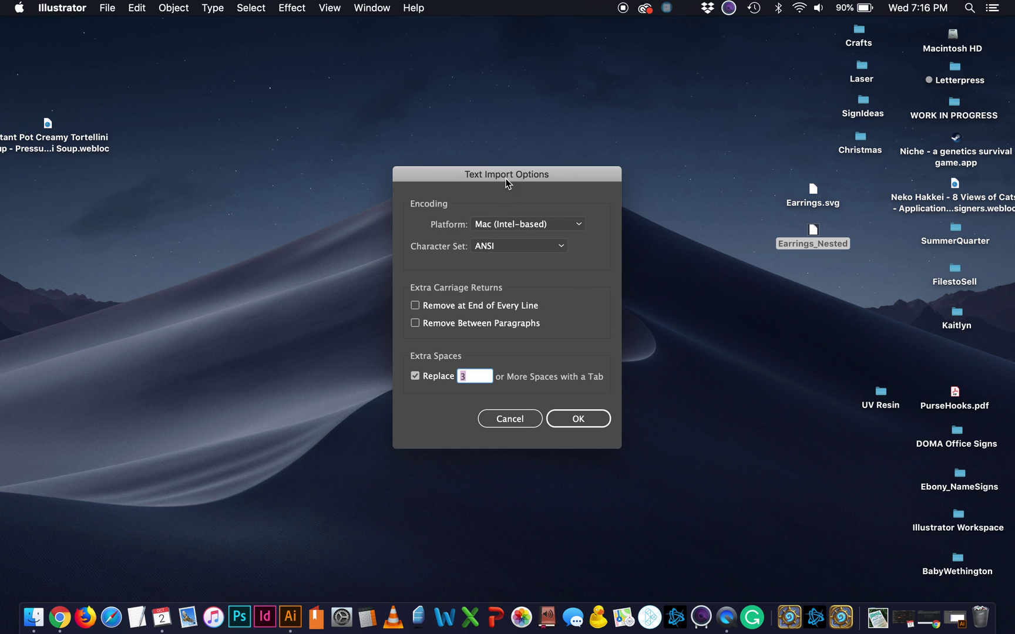
left_click(564, 415)
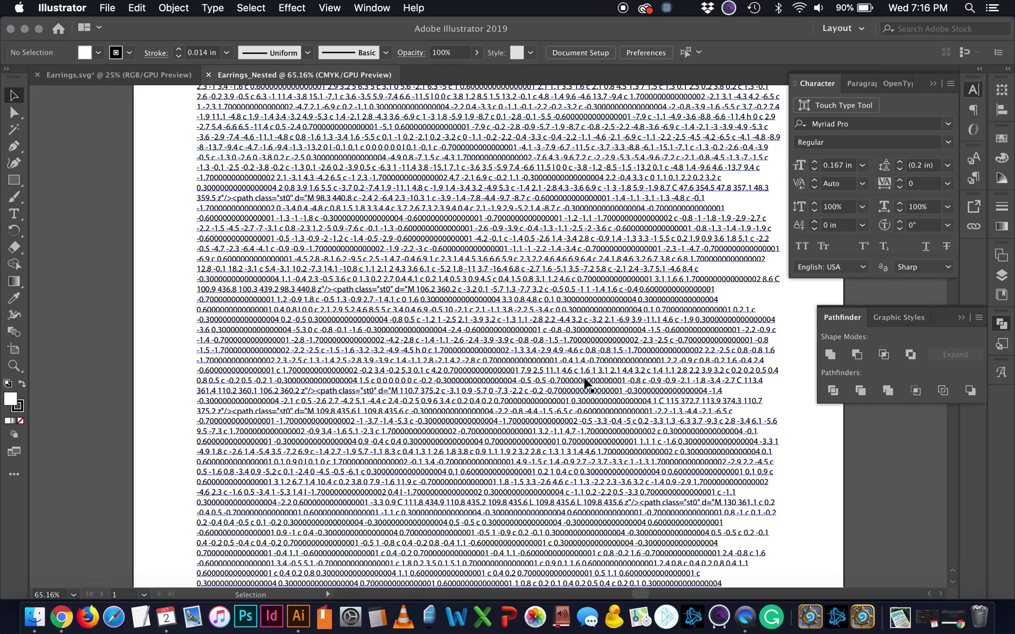
scroll(607, 290, "down", 10)
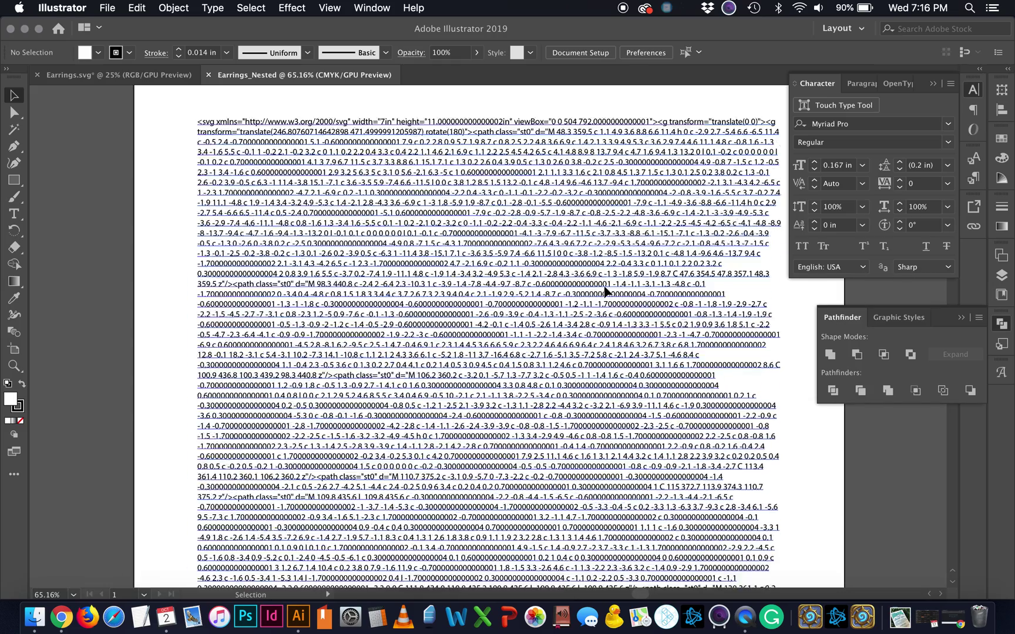
scroll(606, 290, "down", 5)
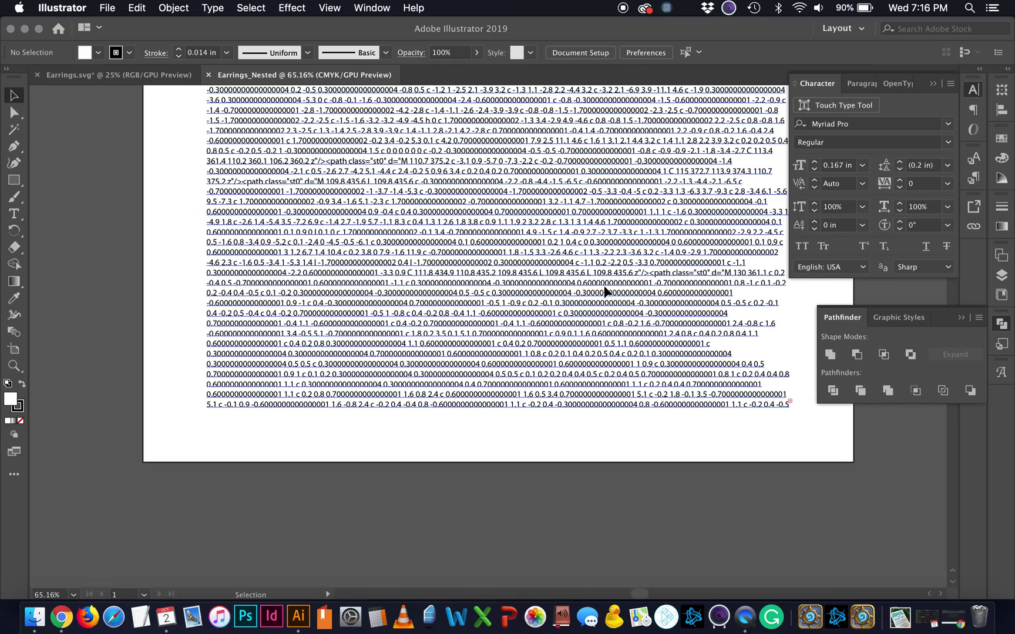
left_click(209, 76)
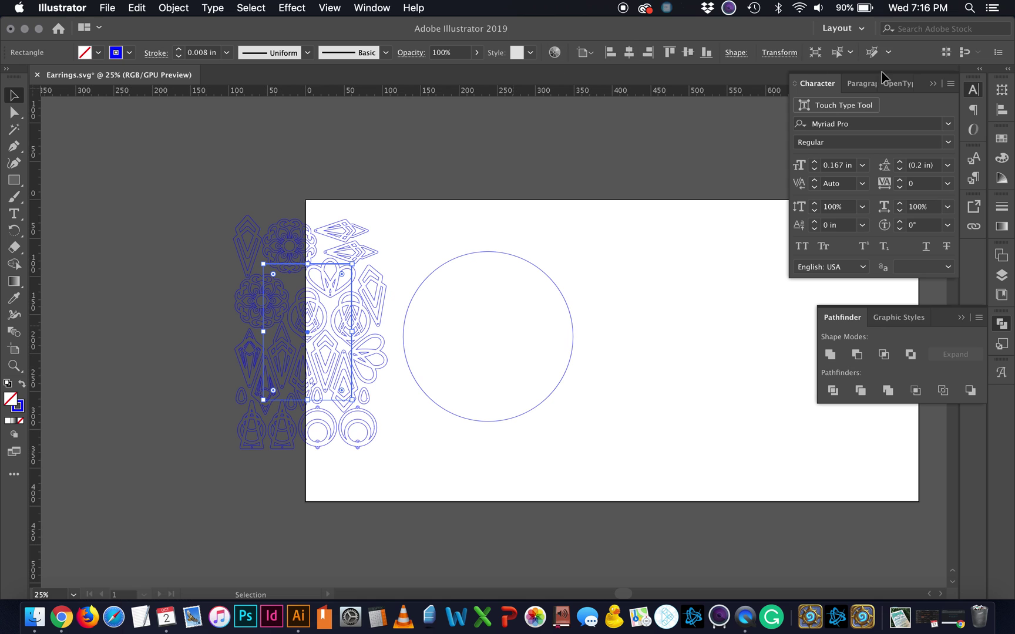
Step: Rename the exported file to Earrings_Nested.svg, confirming the added .svg extension
left_click(24, 29)
left_click(814, 244)
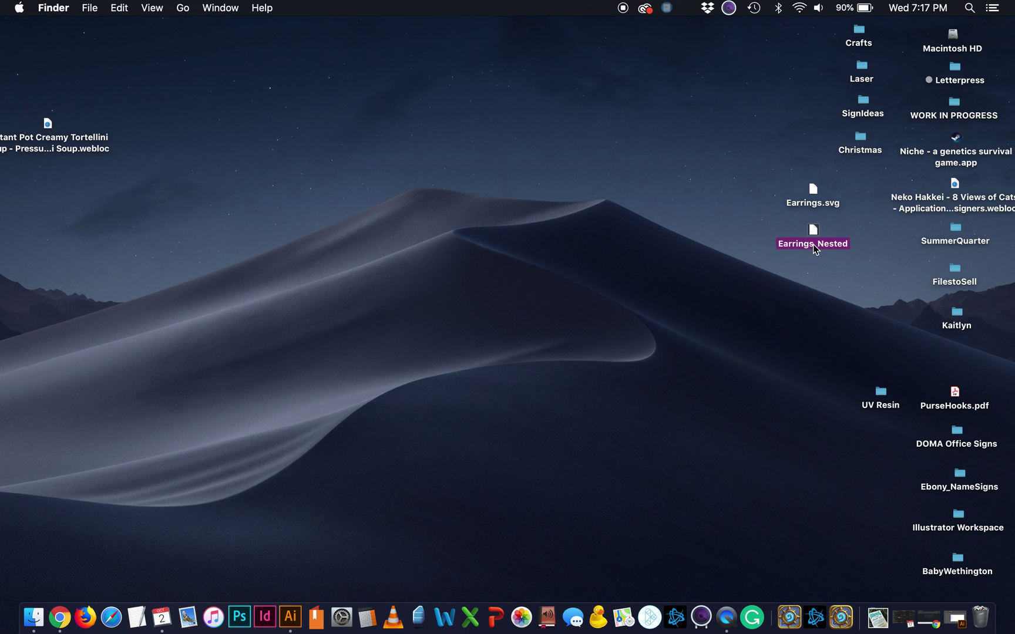
key("Return")
key("Right")
type(".svg")
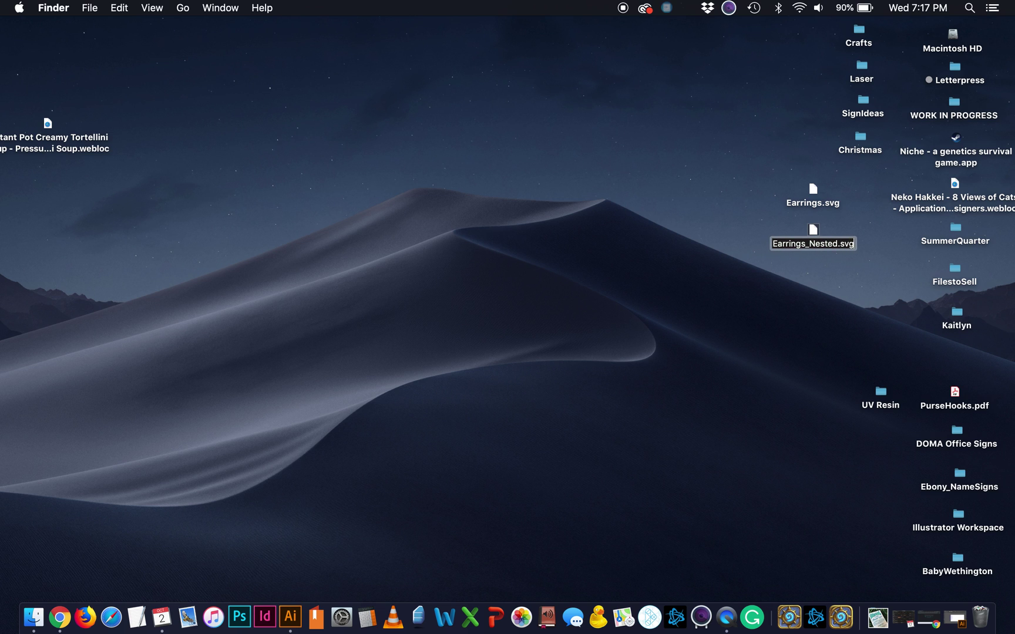
key("Return")
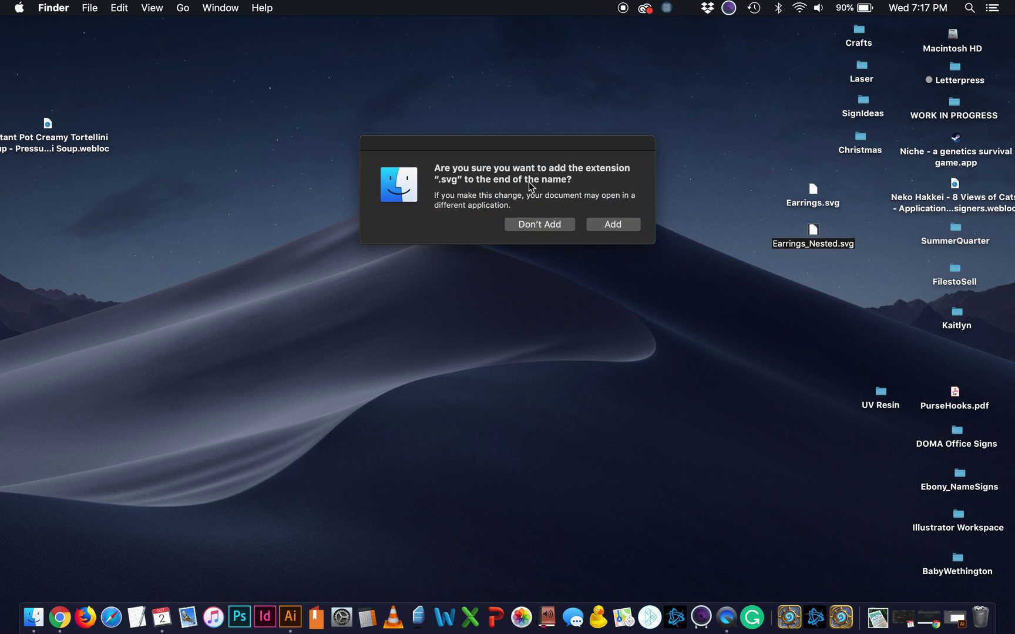
left_click(612, 224)
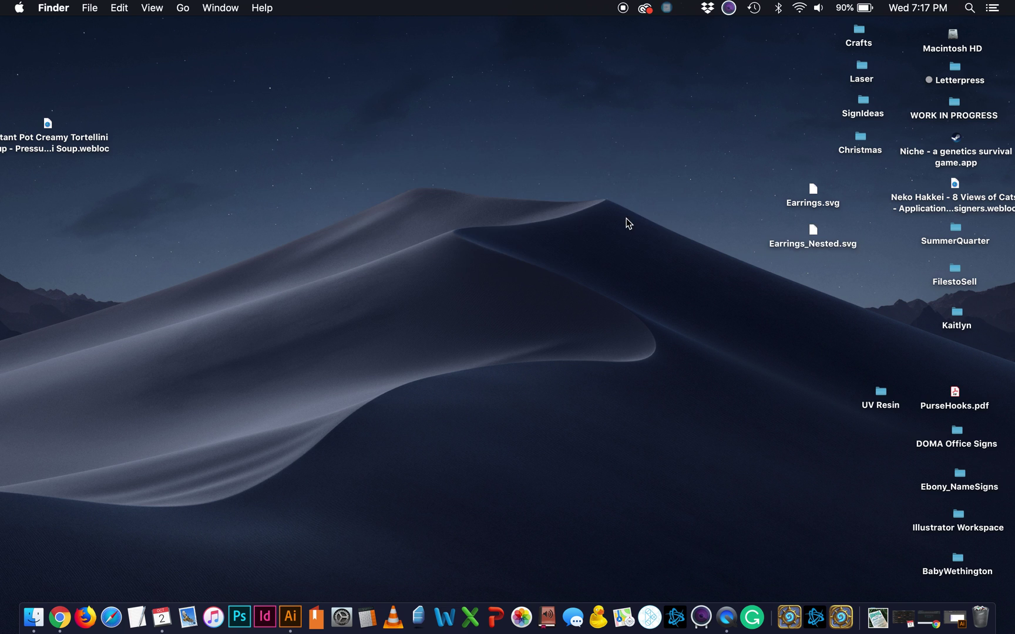
left_click(812, 233)
right_click(812, 232)
Step: Open Earrings_Nested.svg in Illustrator and swap fill and stroke so the shapes show as outlines
mouse_move(834, 259)
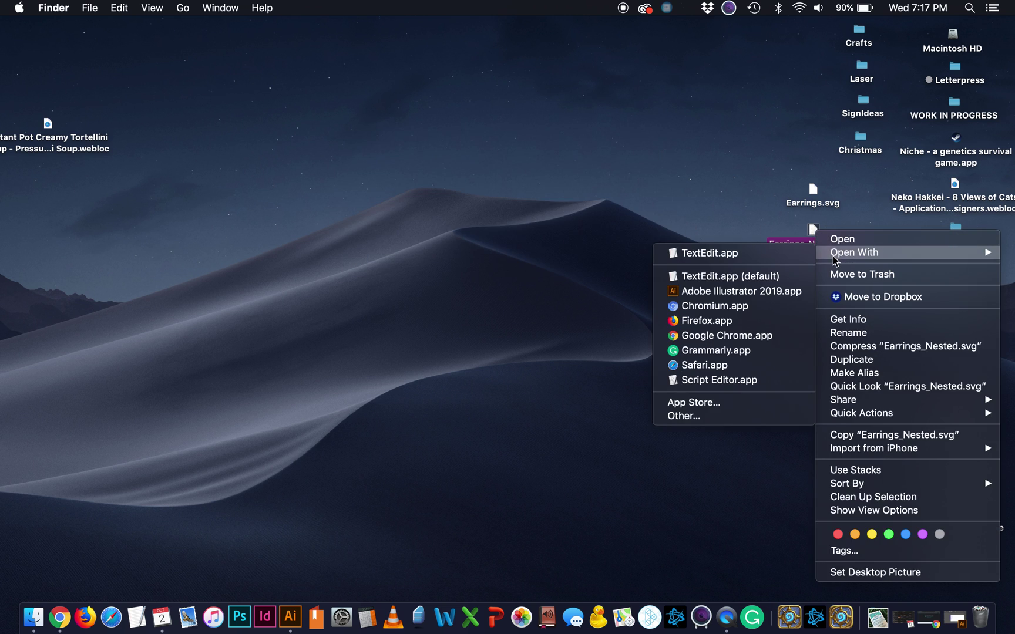
left_click(742, 291)
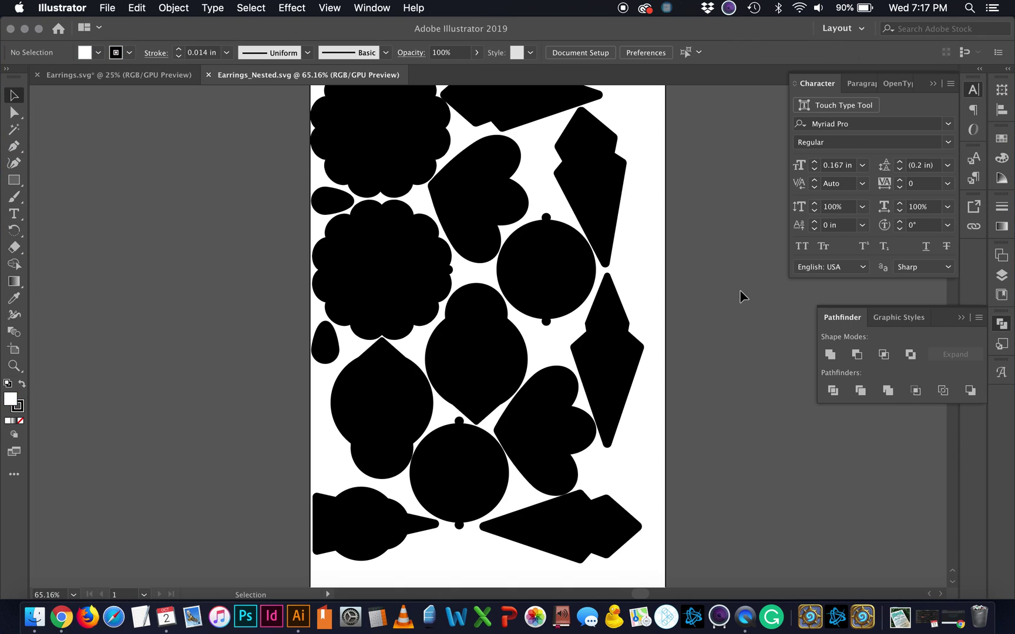
scroll(657, 322, "down", 2)
left_click(633, 306)
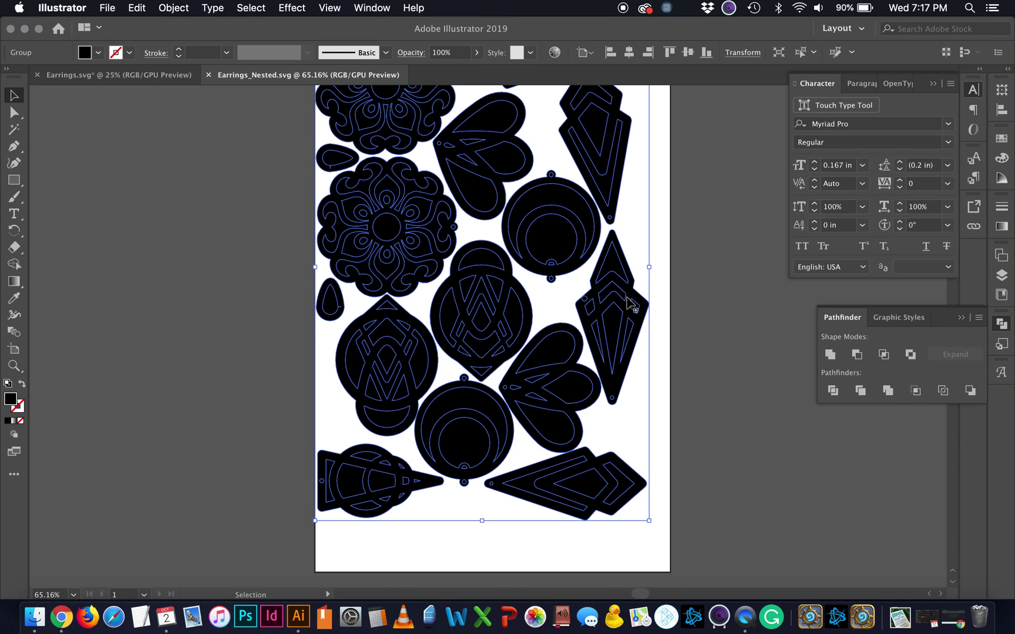
scroll(673, 249, "up", 2)
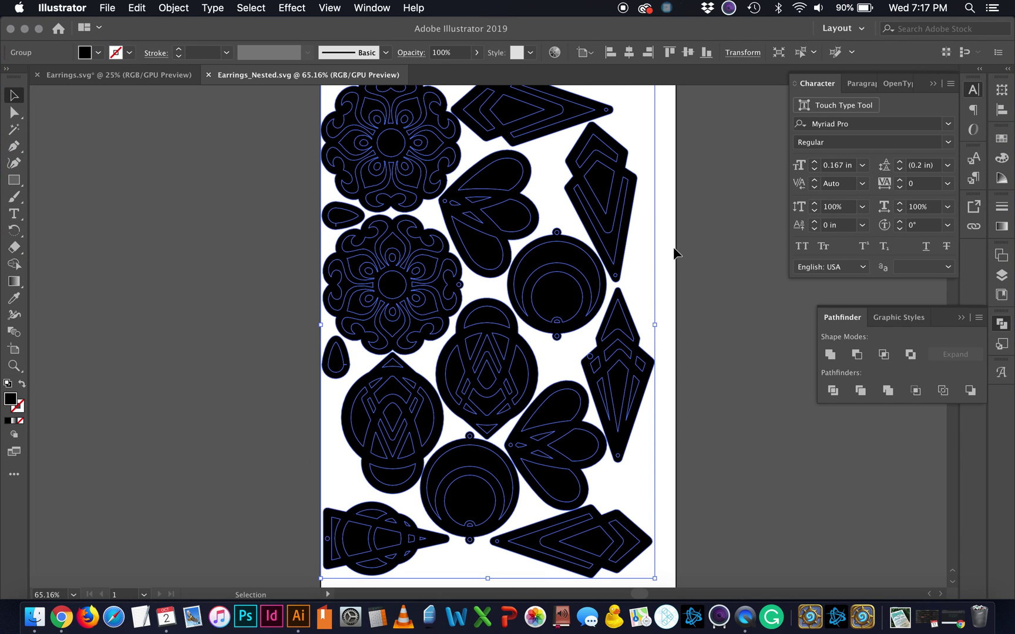
left_click(718, 188)
key("super+a")
left_click(23, 384)
left_click(651, 460)
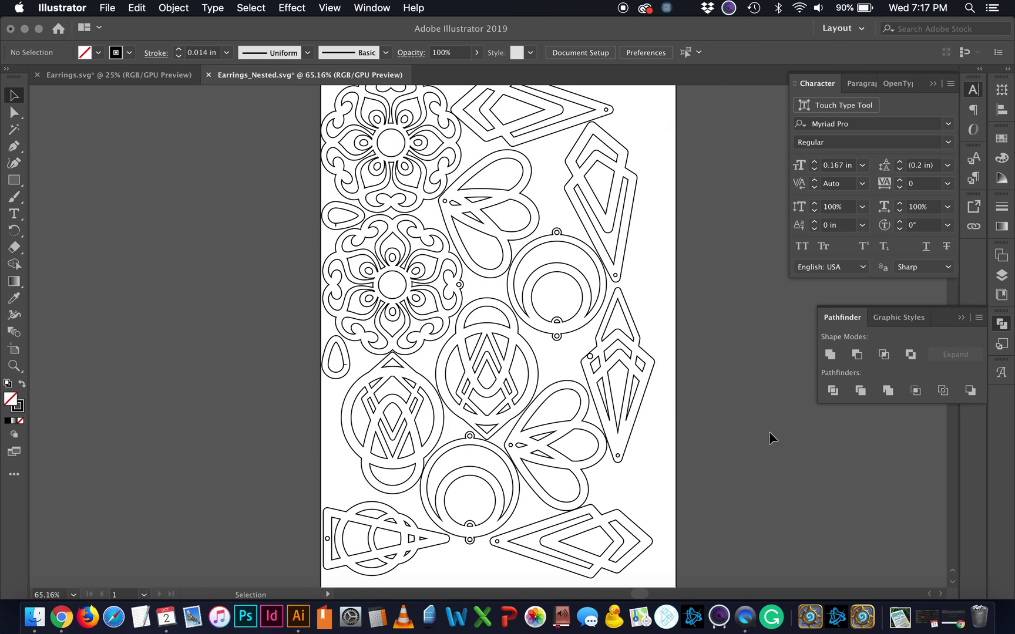
scroll(793, 431, "up", 2)
scroll(793, 430, "down", 3)
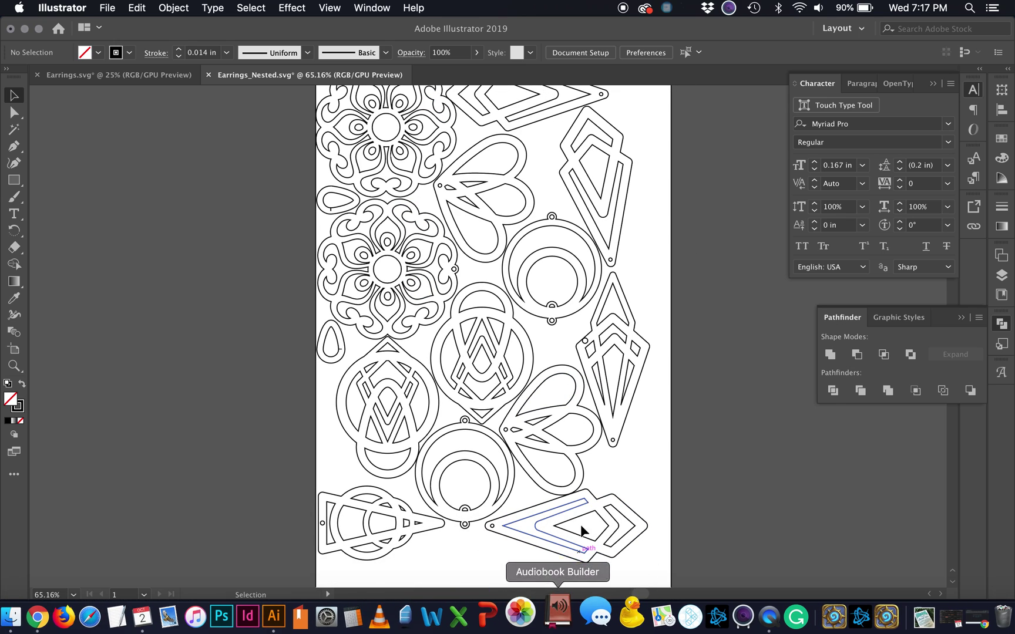
scroll(704, 375, "up", 3)
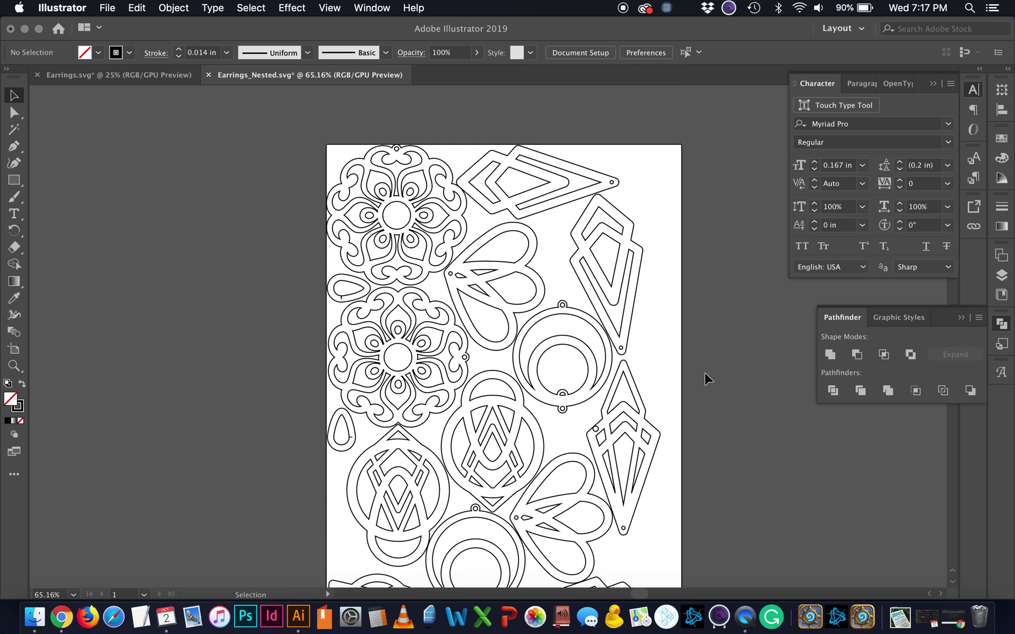
Step: In Earrings.svg, move the circle further right and the earrings up onto the artboard
left_click(117, 75)
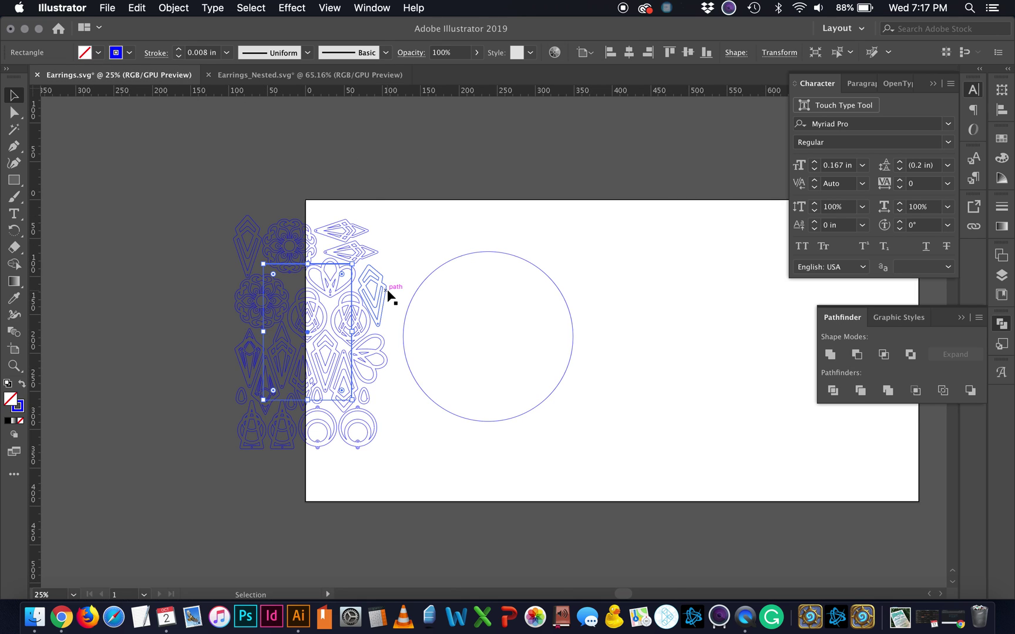
left_click(466, 256)
left_click_drag(466, 256, 651, 254)
left_click_drag(444, 205, 276, 470)
left_click_drag(369, 434, 433, 403)
left_click(543, 383)
Step: Compare against Earrings_Nested.svg, then return to Earrings.svg
left_click(358, 75)
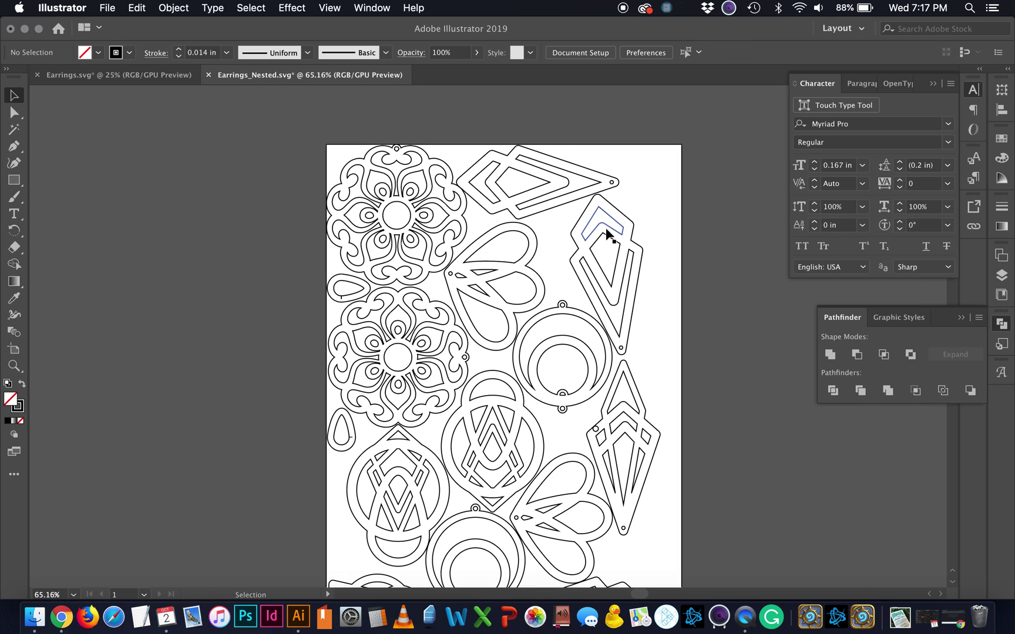
scroll(692, 435, "down", 5)
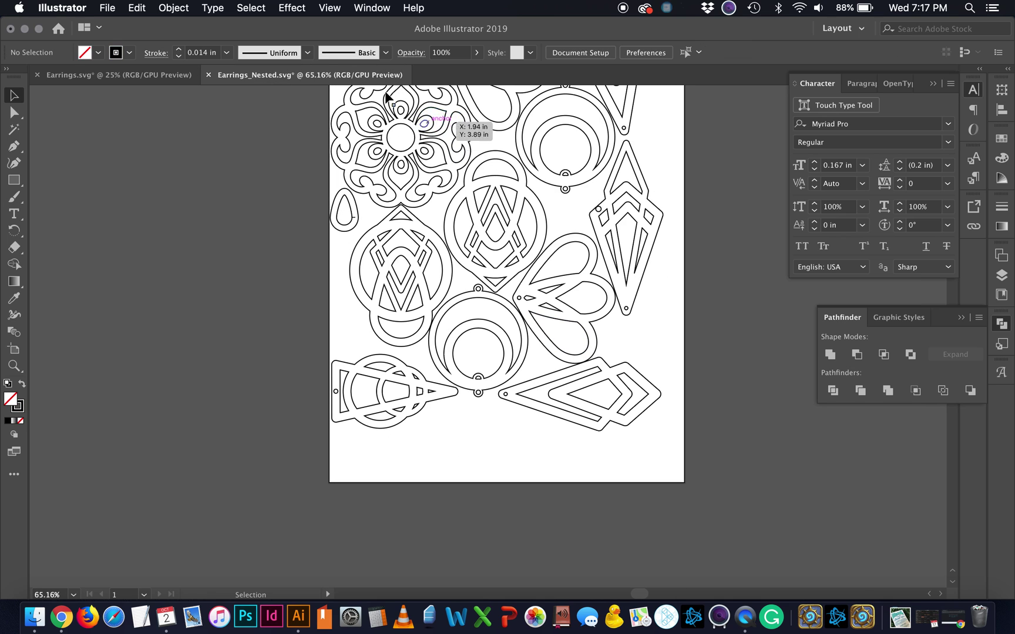
left_click(150, 74)
Step: Move the circle off the artboard to the left
key("super+z")
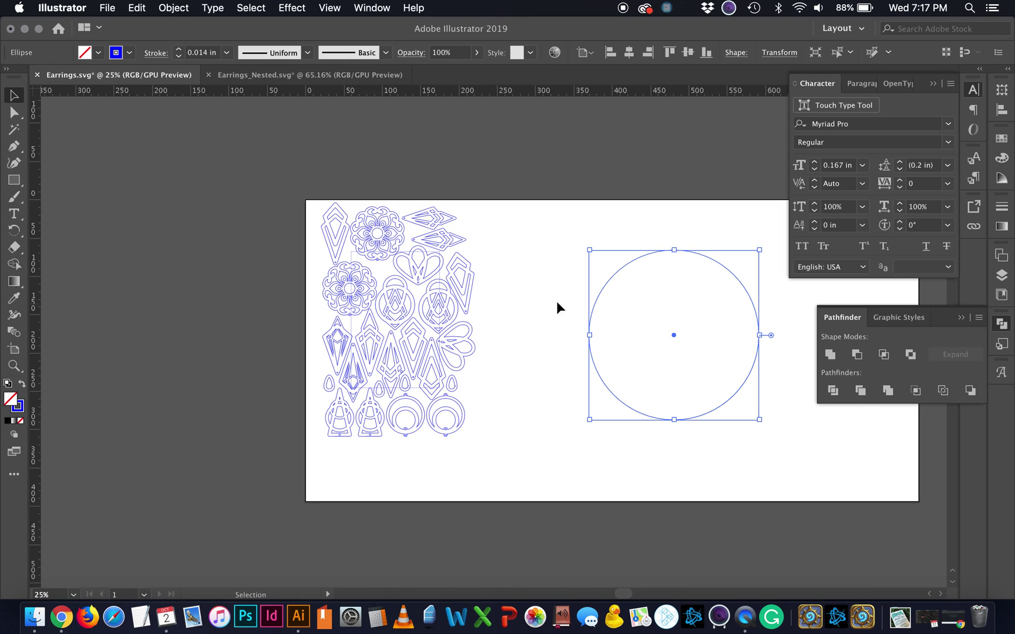
left_click(439, 268)
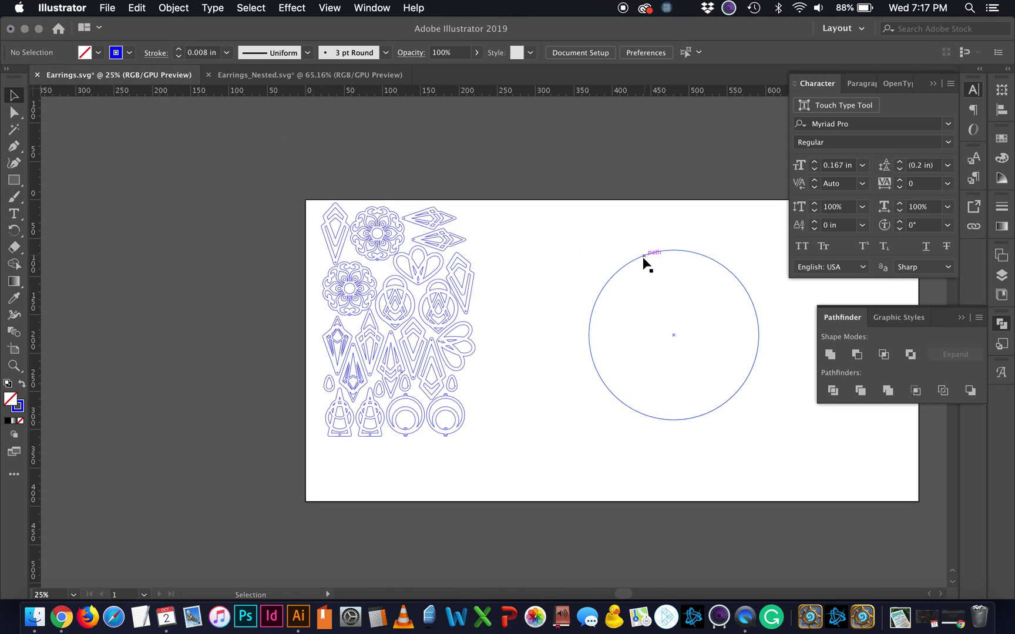
left_click_drag(647, 264, 151, 208)
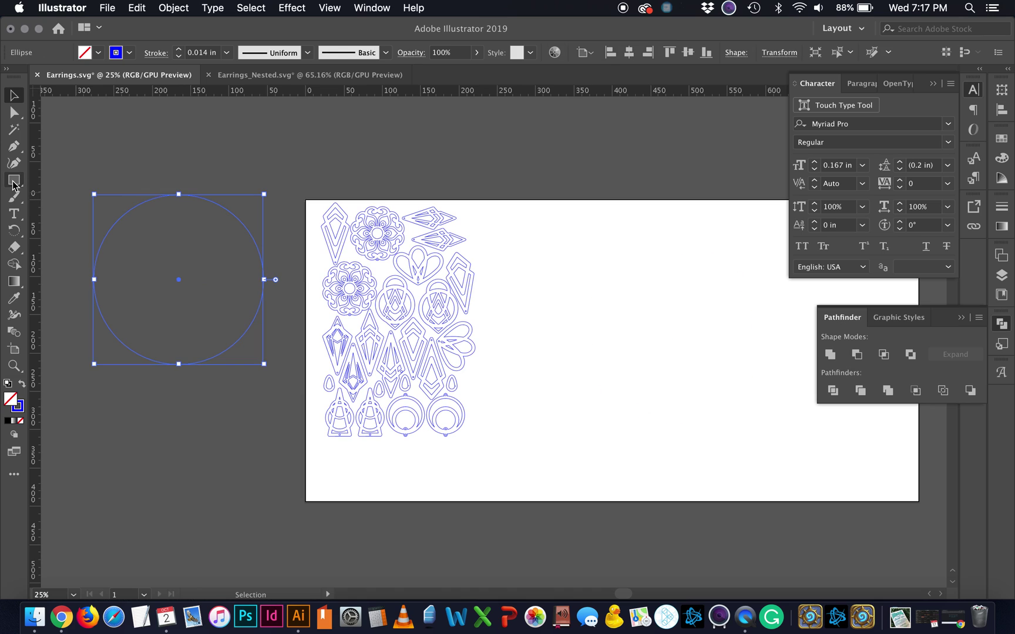
Step: Draw a rectangle and pull its top-right corner down-left into a slanted four-sided board
left_click(13, 184)
left_click_drag(498, 228, 755, 434)
left_click(17, 111)
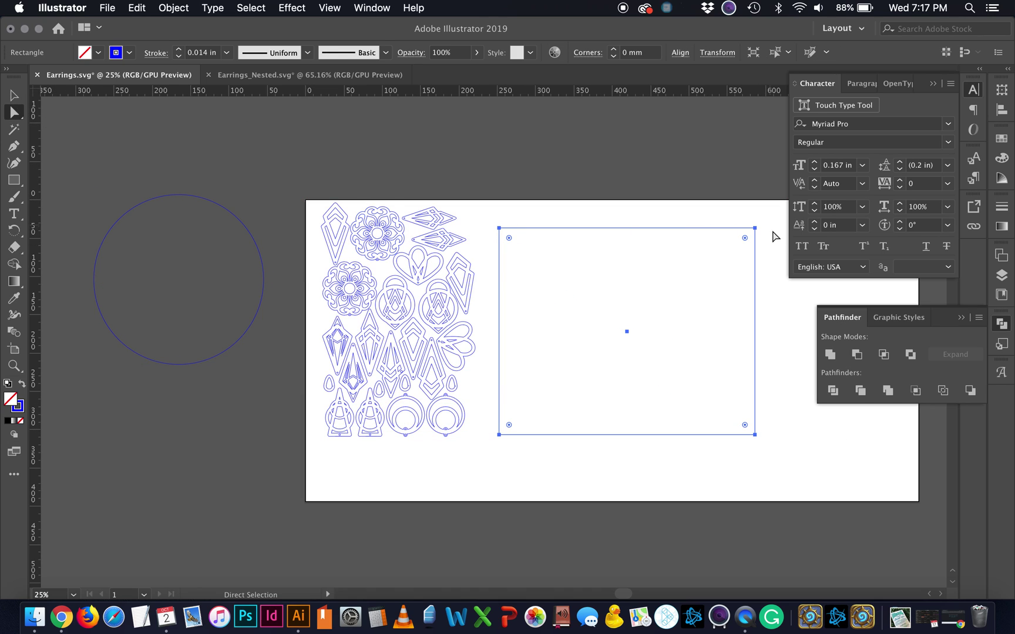
left_click(755, 228)
left_click_drag(755, 228, 704, 339)
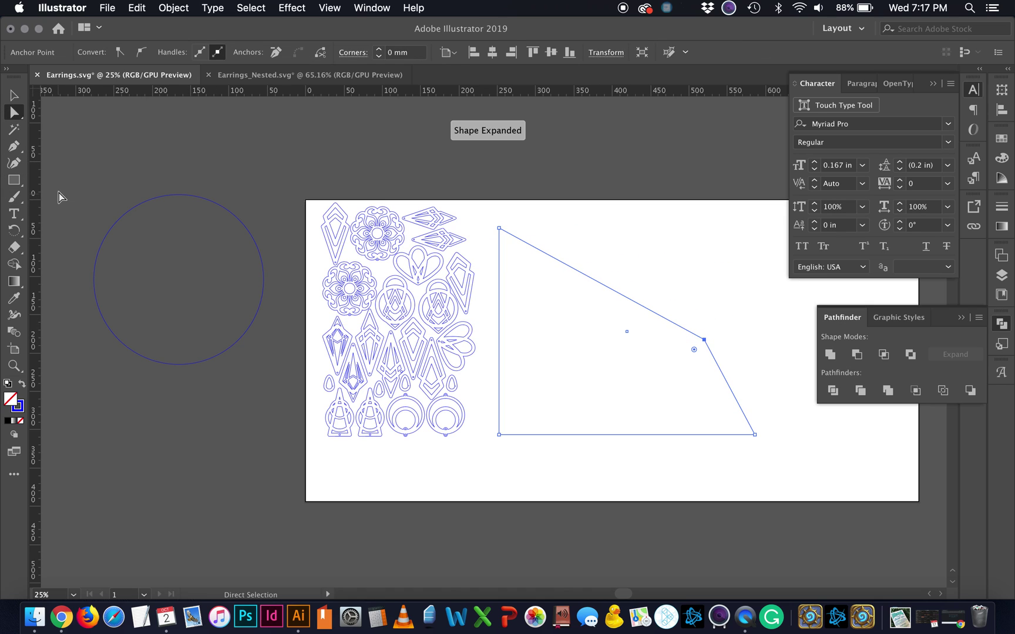
Step: Enlarge the circle by dragging its bounding box
left_click(14, 95)
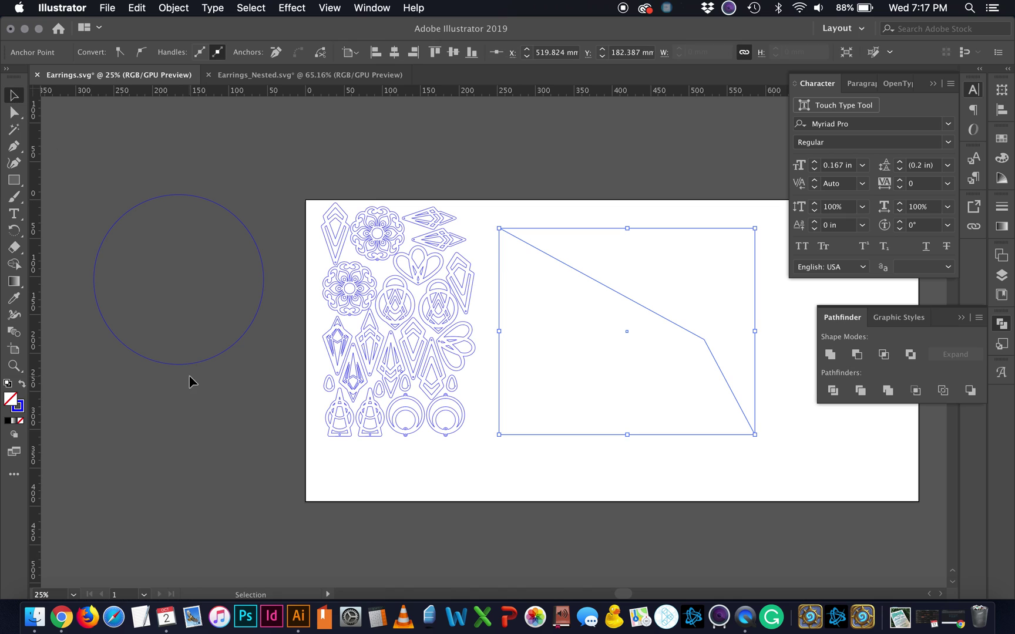
left_click(171, 365)
left_click_drag(95, 367, 42, 467)
scroll(396, 425, "right", 2)
Step: Nudge the board shape up-left, scale it larger toward bottom right, and save Earrings.svg
left_click(630, 292)
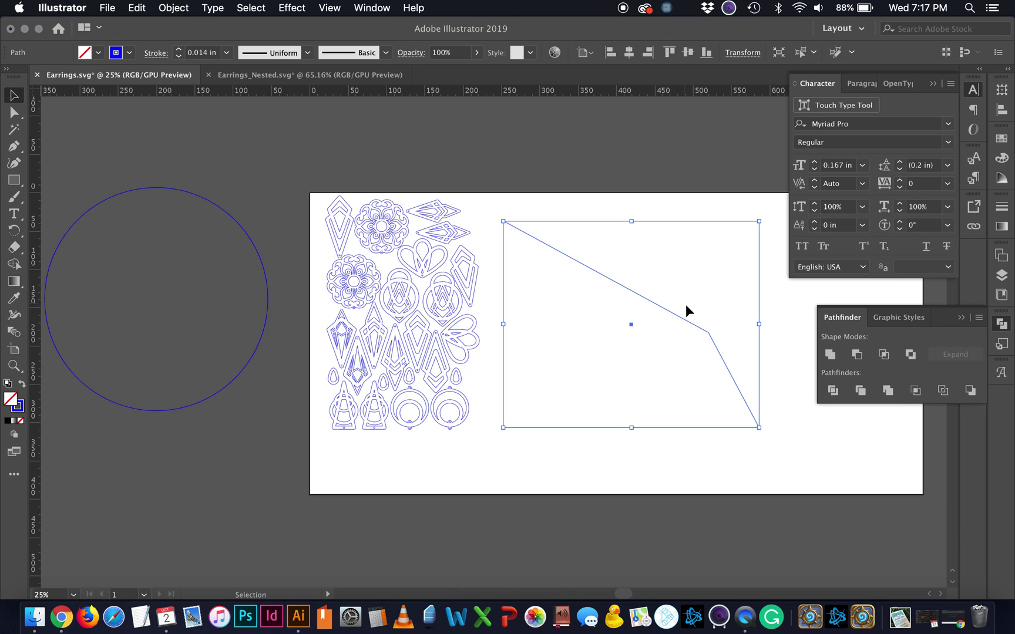
left_click_drag(646, 296, 637, 280)
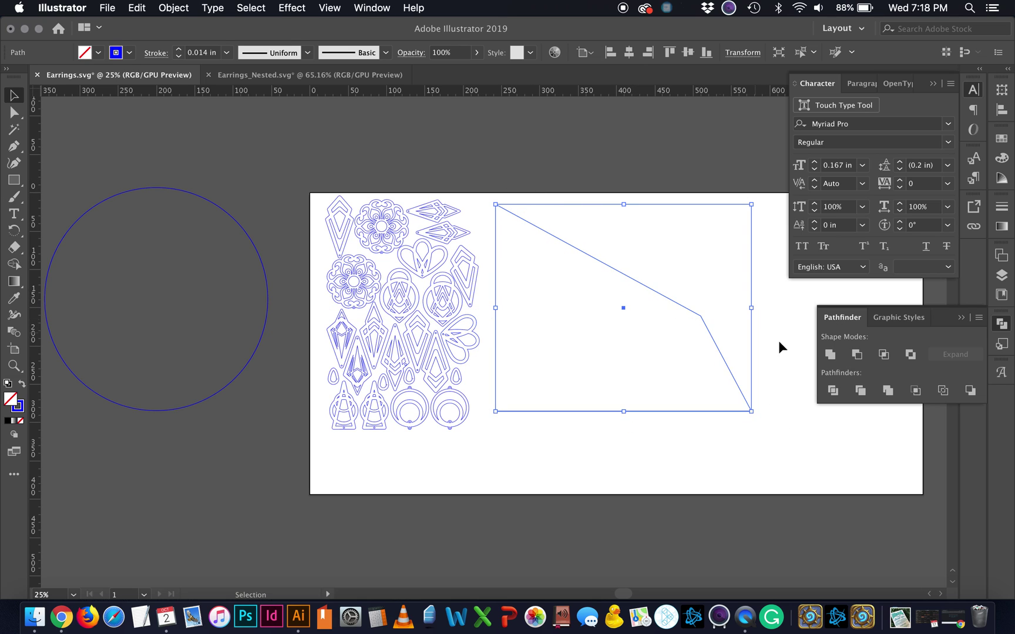
left_click(634, 393)
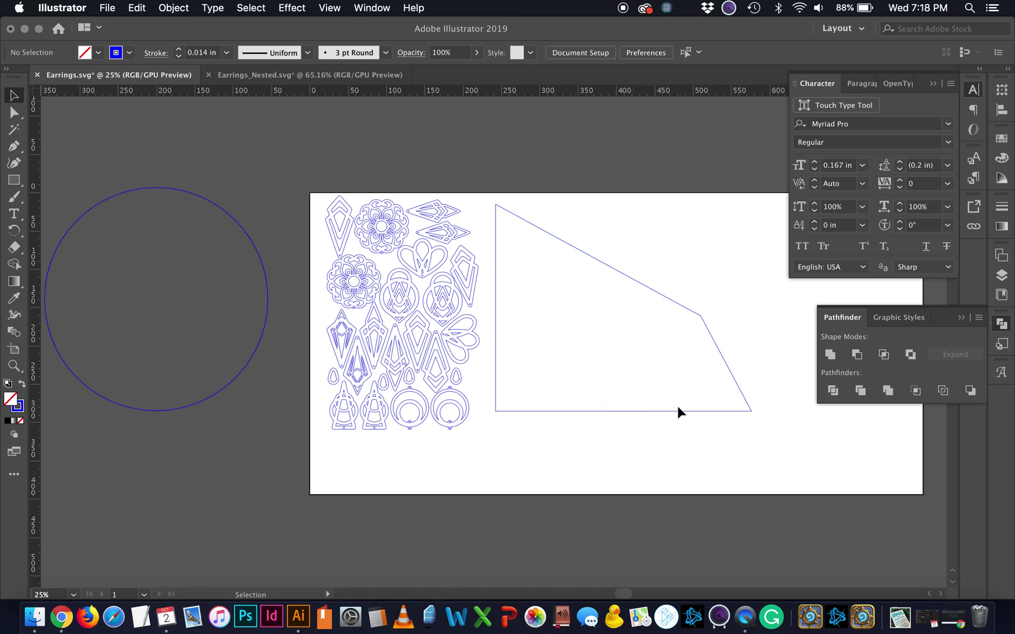
left_click(740, 411)
left_click_drag(752, 411, 778, 429)
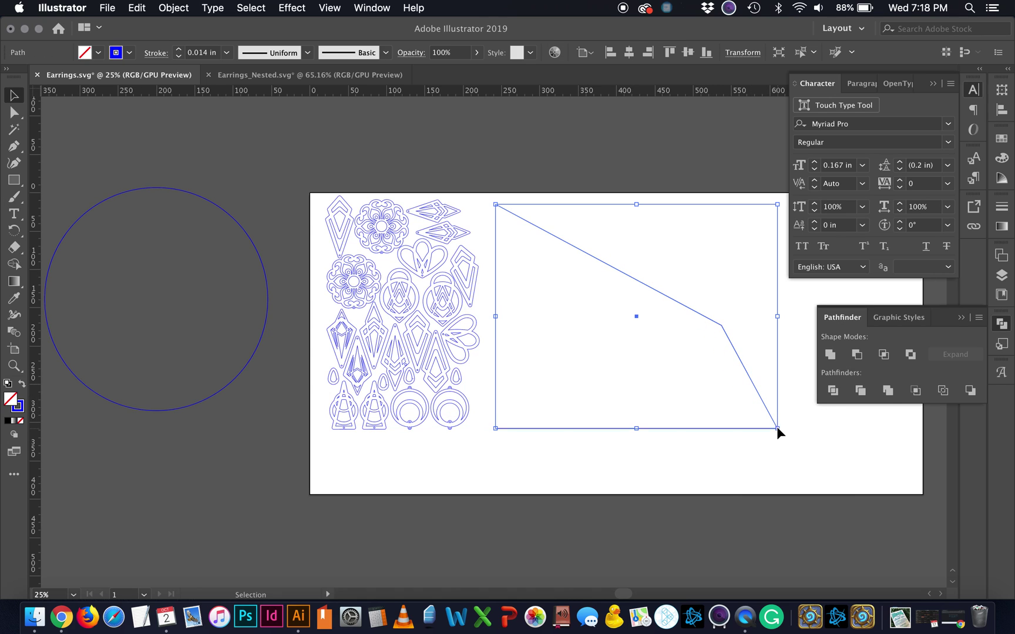
left_click(482, 340)
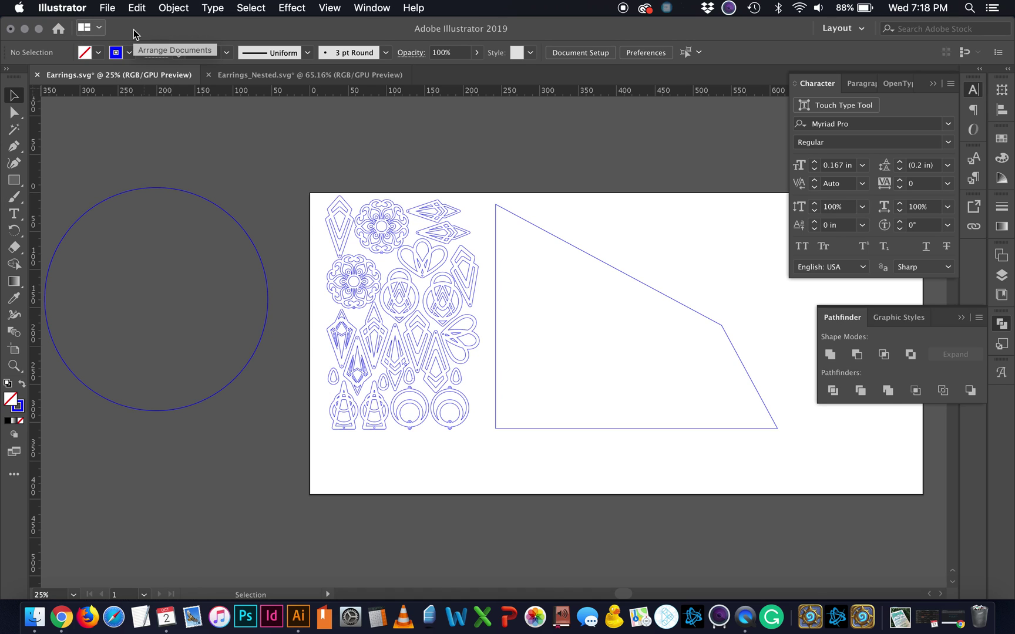
key("super+s")
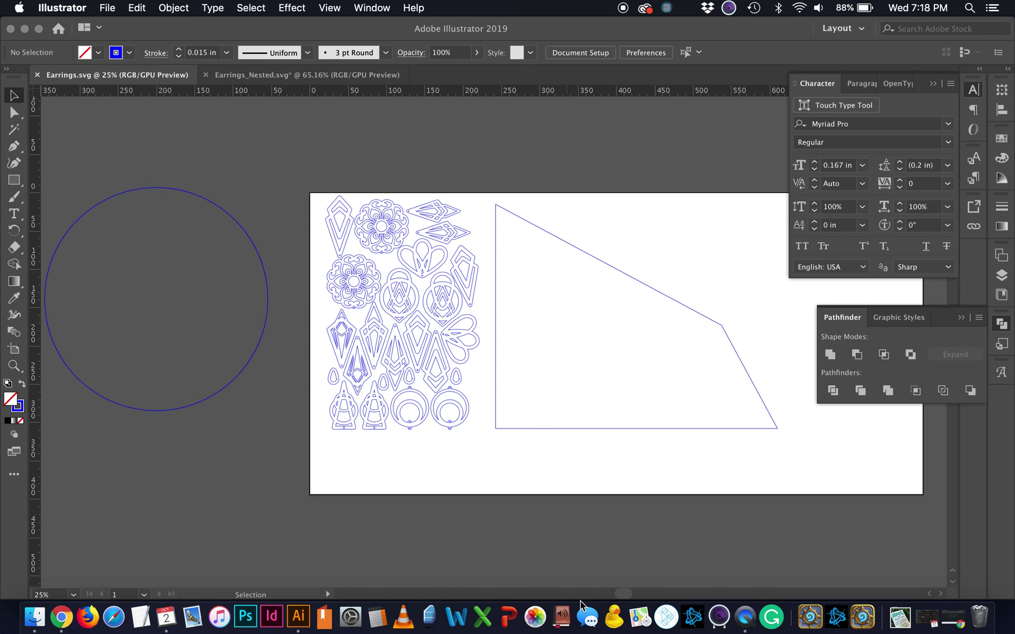
left_click(663, 624)
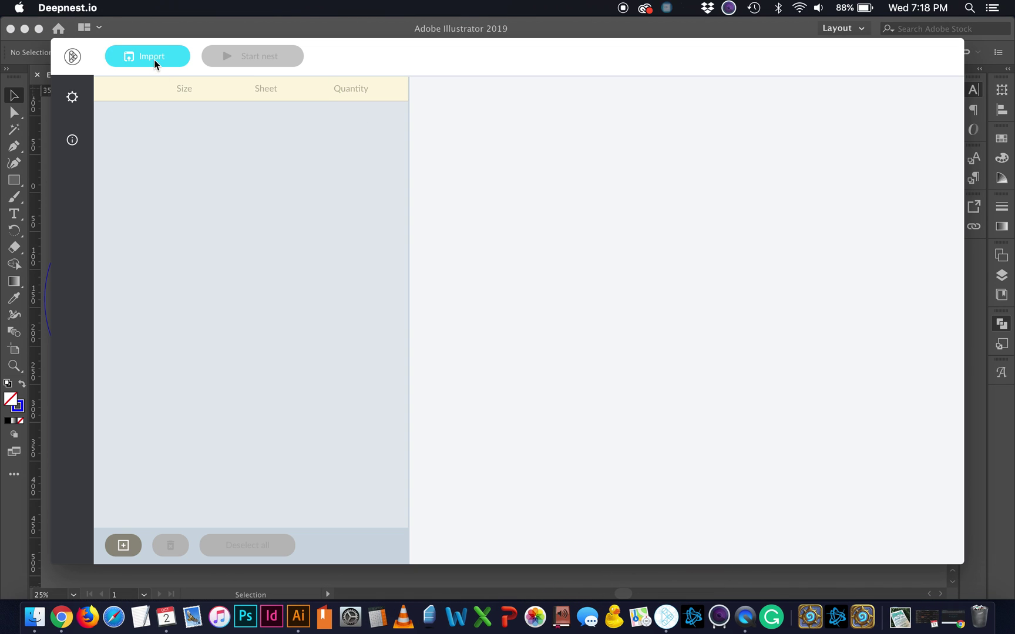
Step: Import Earrings.svg into Deepnest
left_click(153, 60)
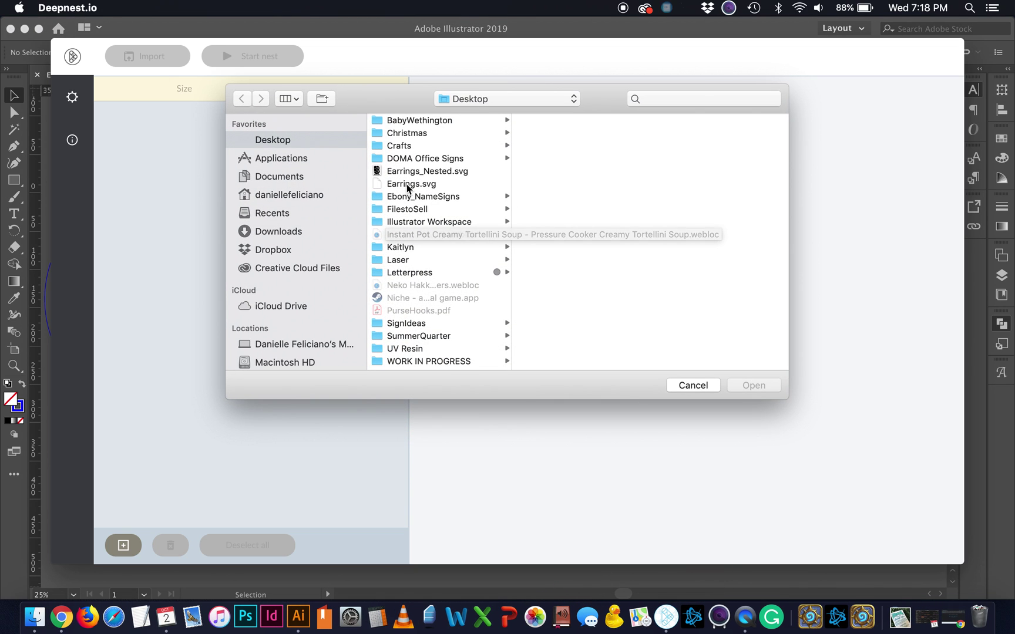
left_click(408, 185)
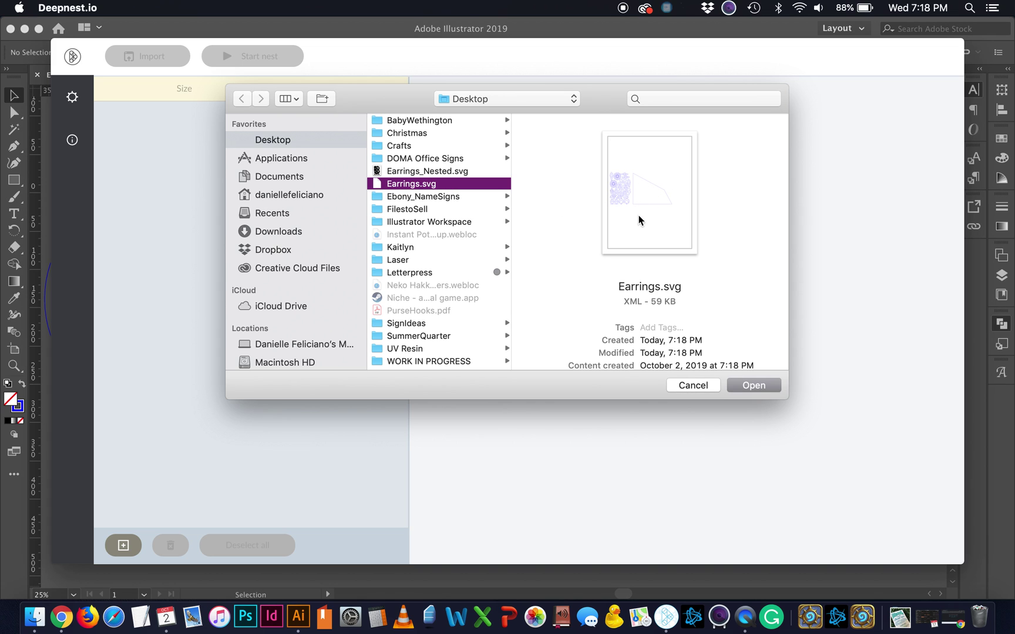
left_click(758, 387)
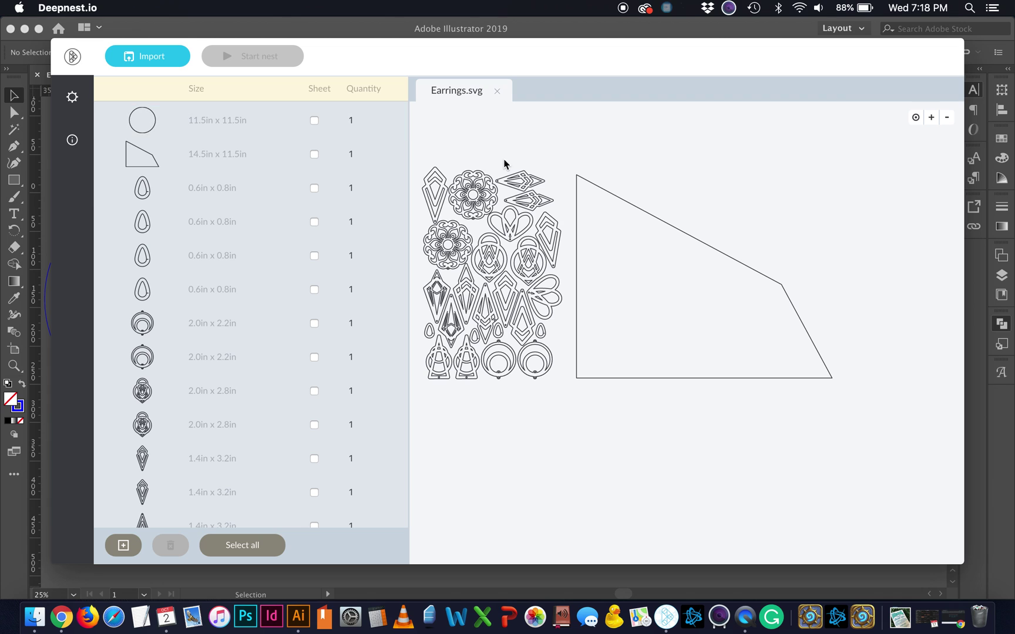
left_click(52, 370)
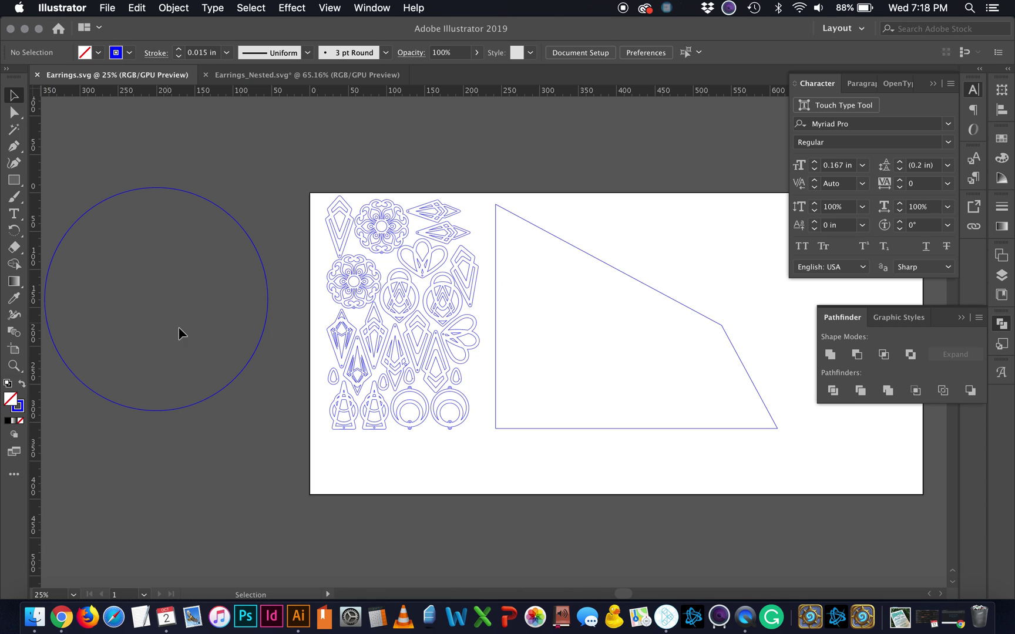
left_click(666, 617)
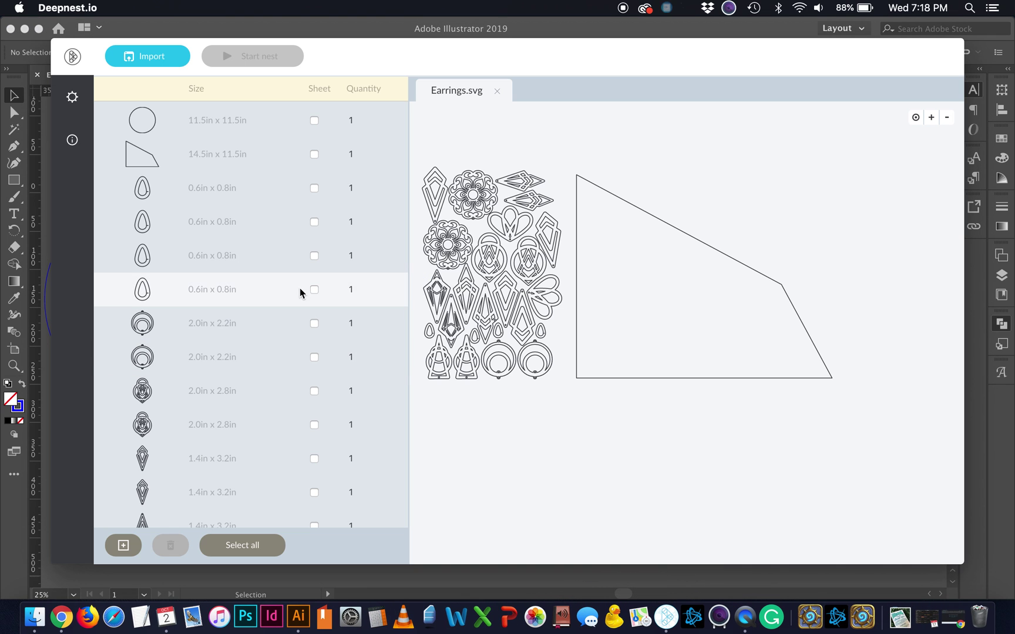
Step: Mark the 14.5in x 11.5in shape as the sheet and delete the 11.5in circle part
left_click(314, 155)
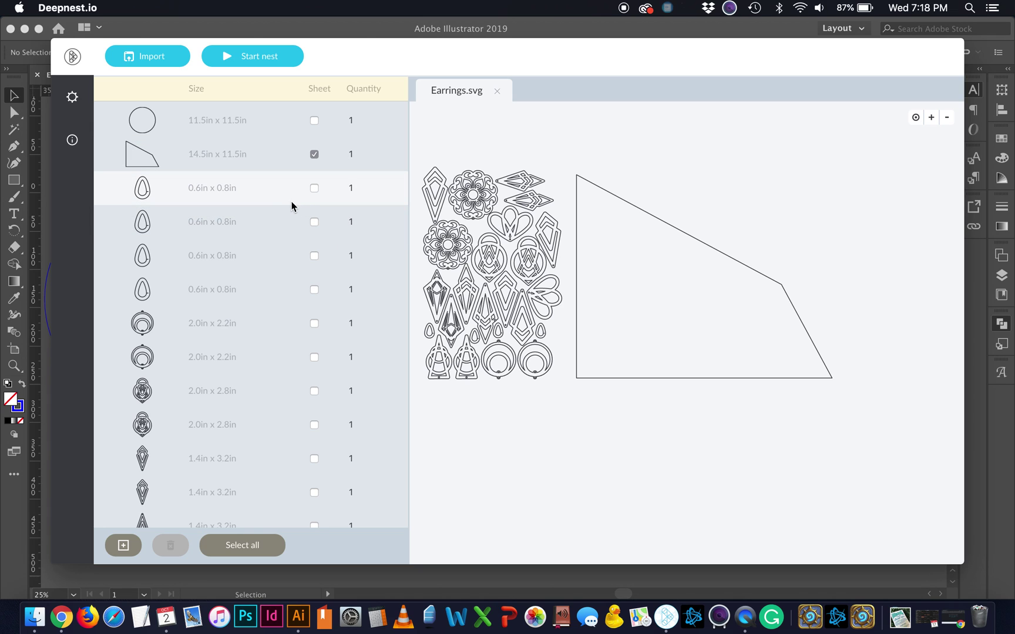
left_click(243, 121)
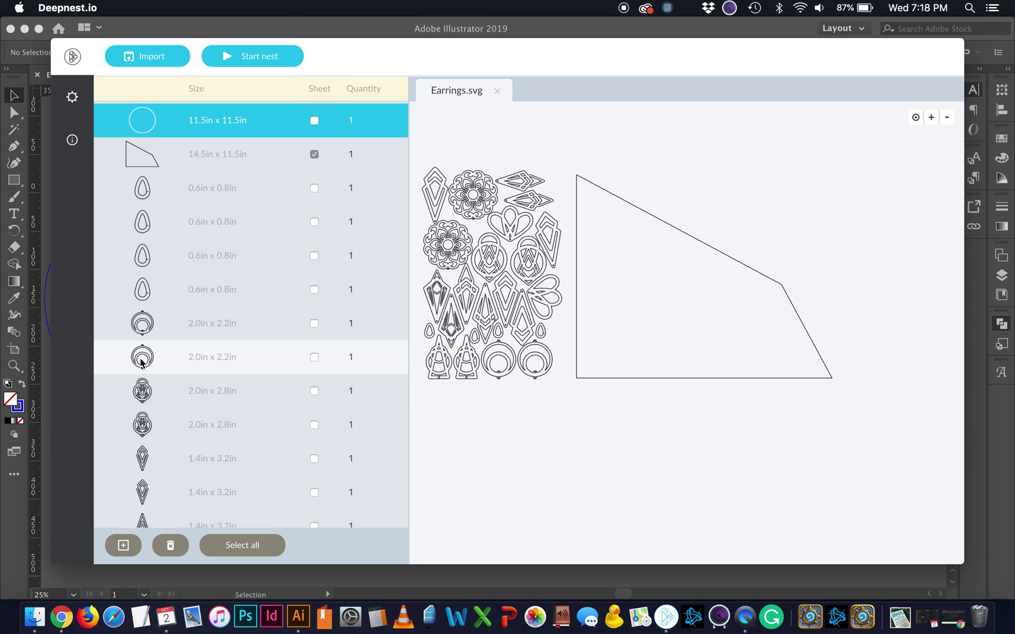
left_click(211, 122)
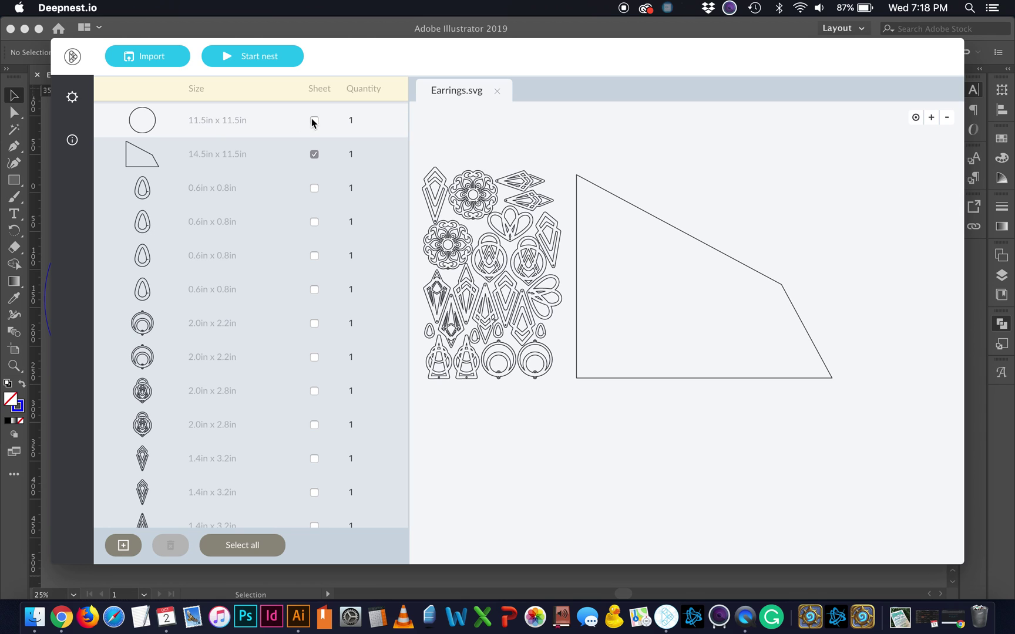
left_click(207, 128)
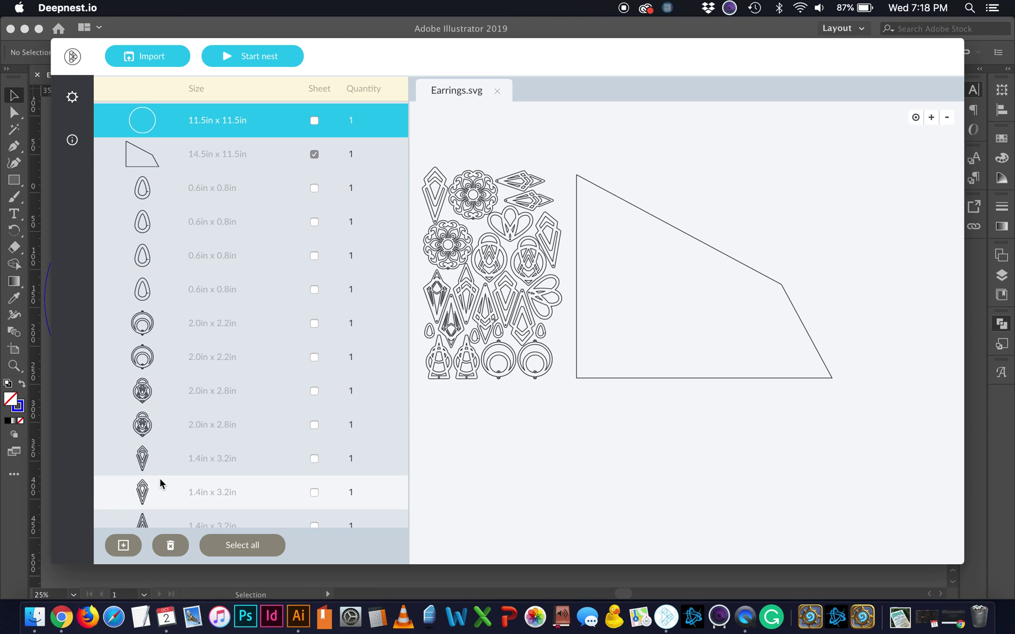
left_click(170, 545)
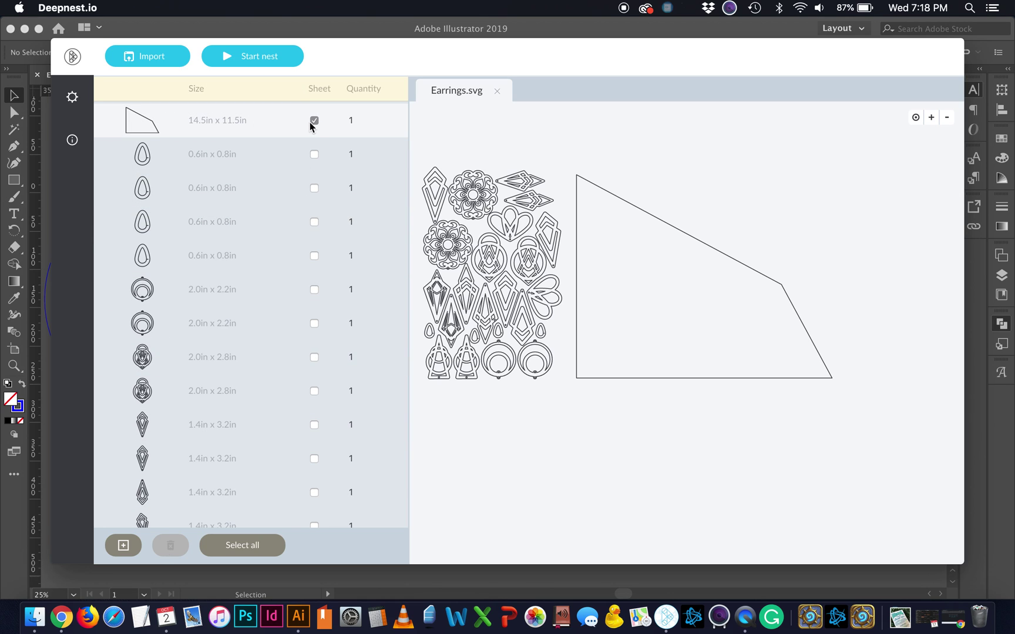
left_click(240, 57)
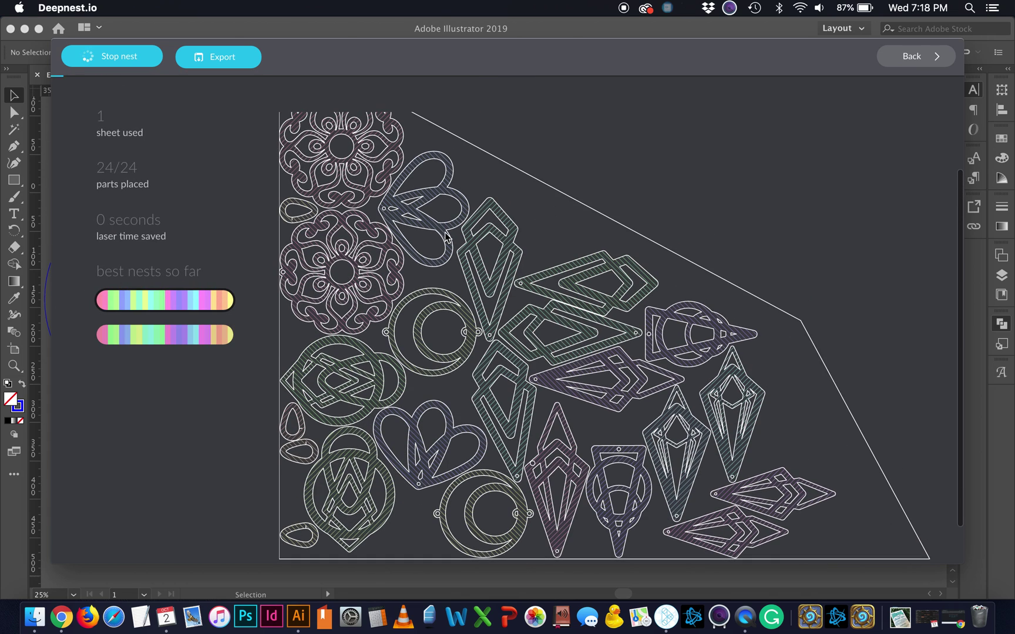
Step: Stop the nest once all 24 earrings are placed and go back to the parts list
scroll(330, 151, "up", 2)
scroll(690, 273, "down", 5)
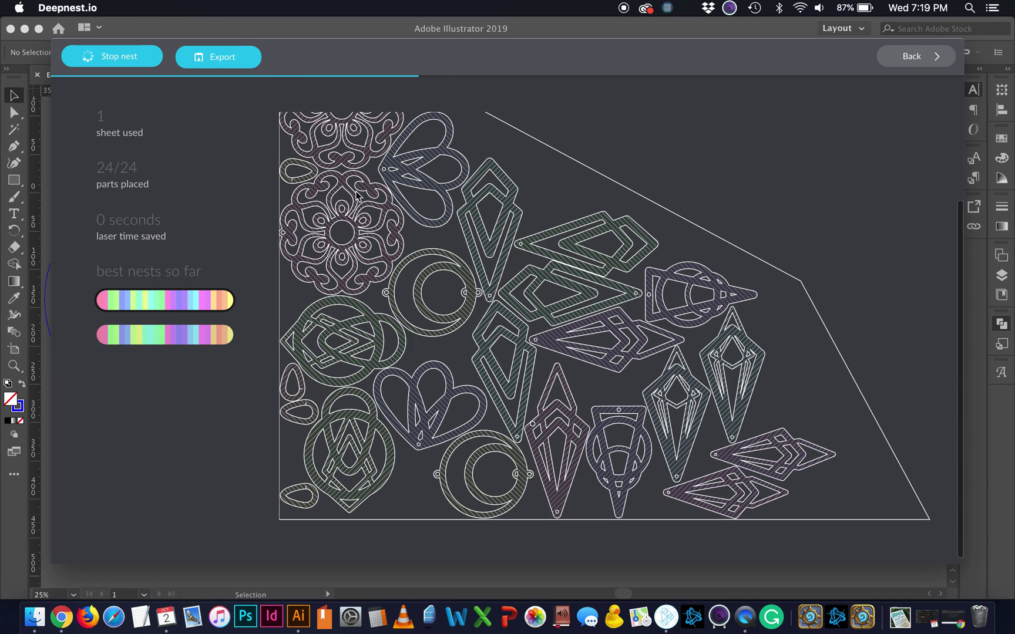
left_click(145, 61)
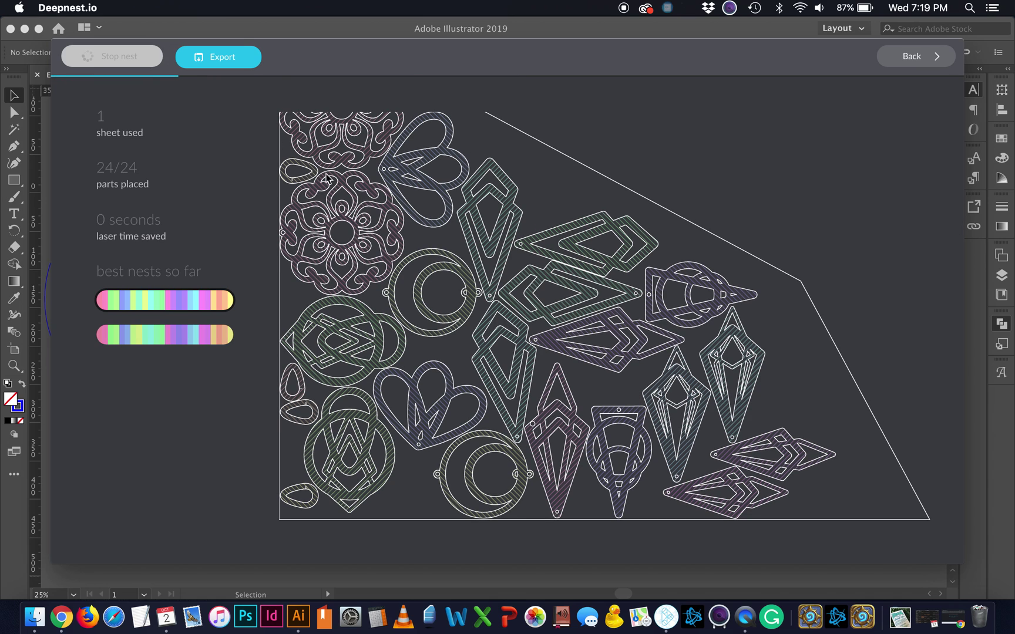
mouse_move(243, 57)
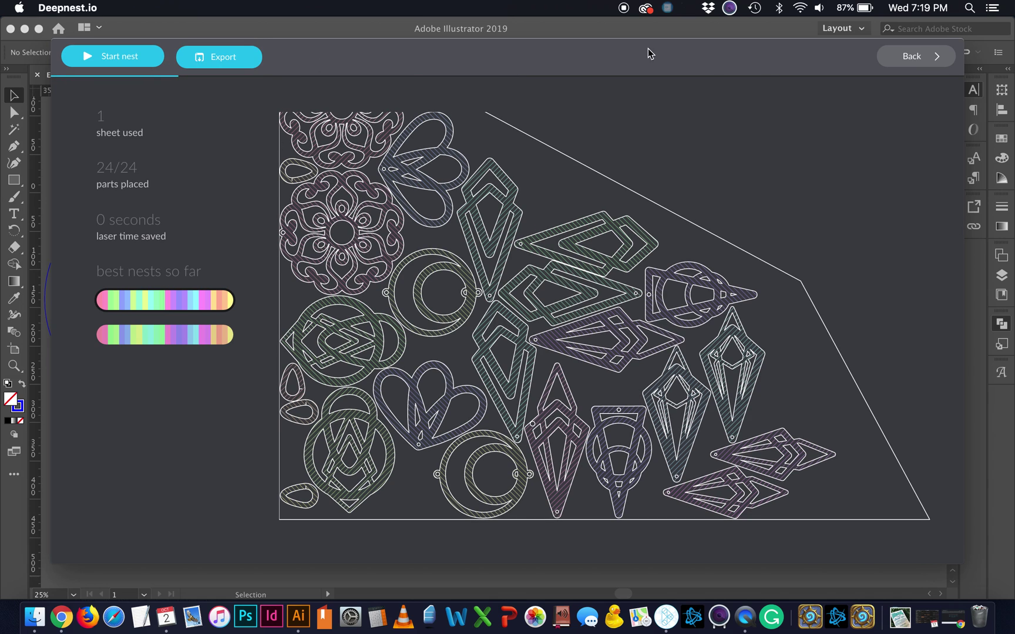
left_click(922, 61)
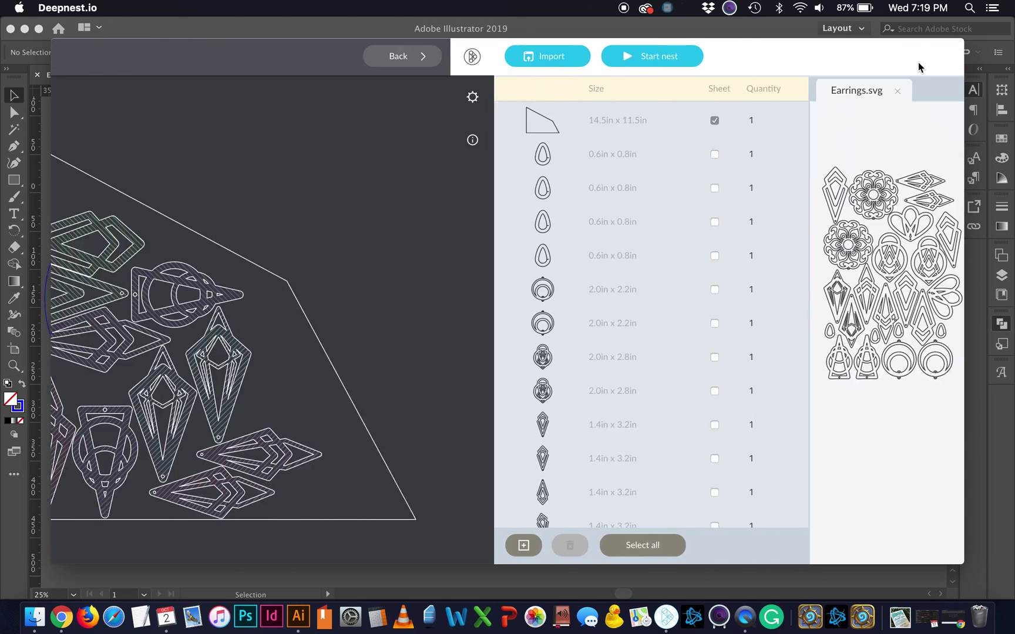
Step: Check the Deepnest settings for SVG scale 72 units/inch and Merge common lines enabled
left_click(73, 98)
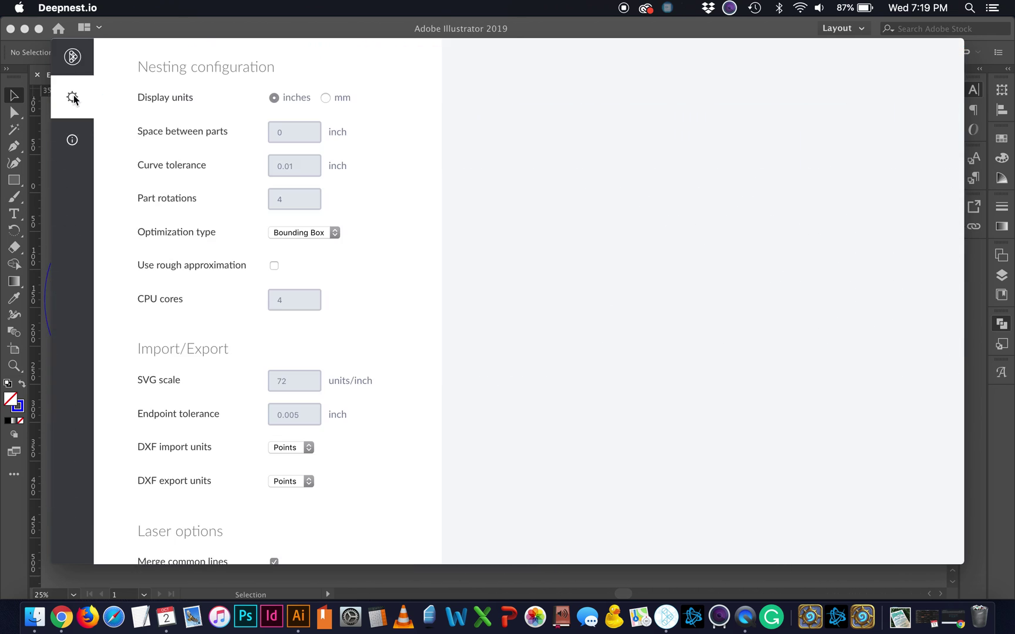
mouse_move(287, 135)
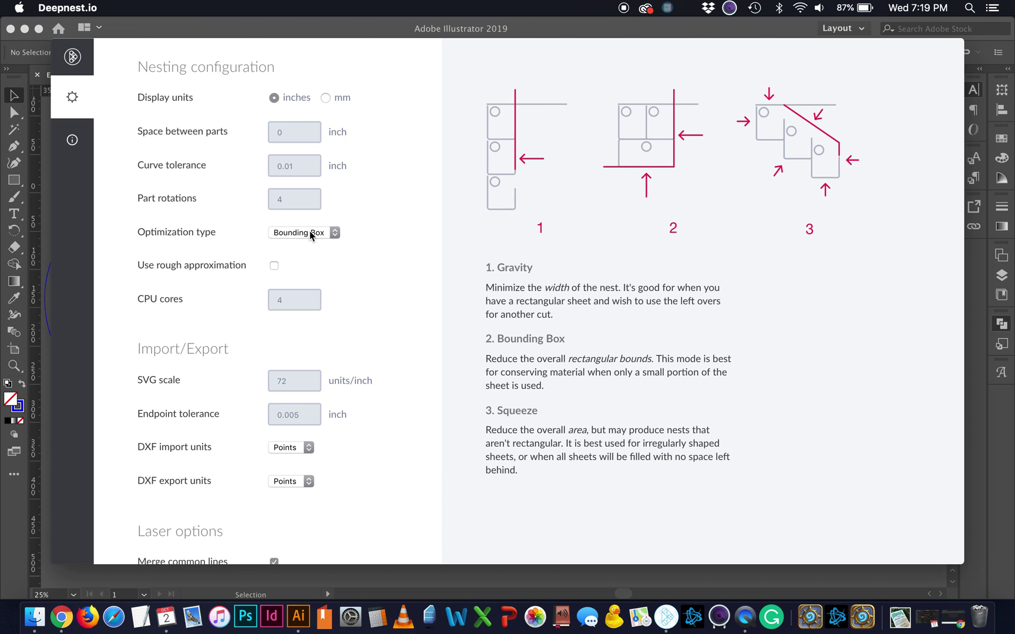
mouse_move(327, 97)
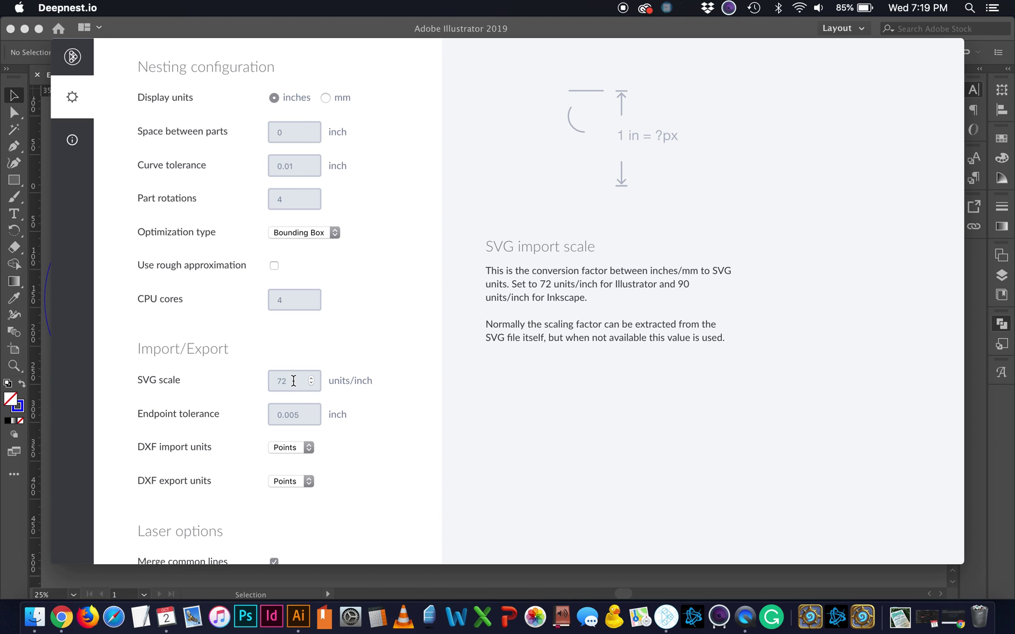
scroll(293, 385, "down", 3)
scroll(293, 385, "down", 5)
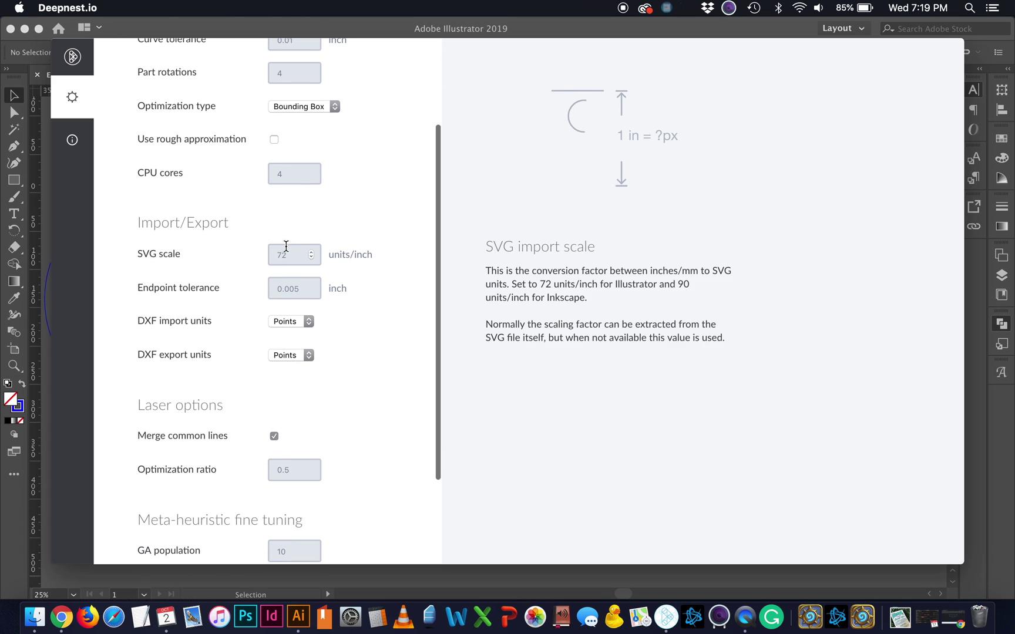
mouse_move(276, 254)
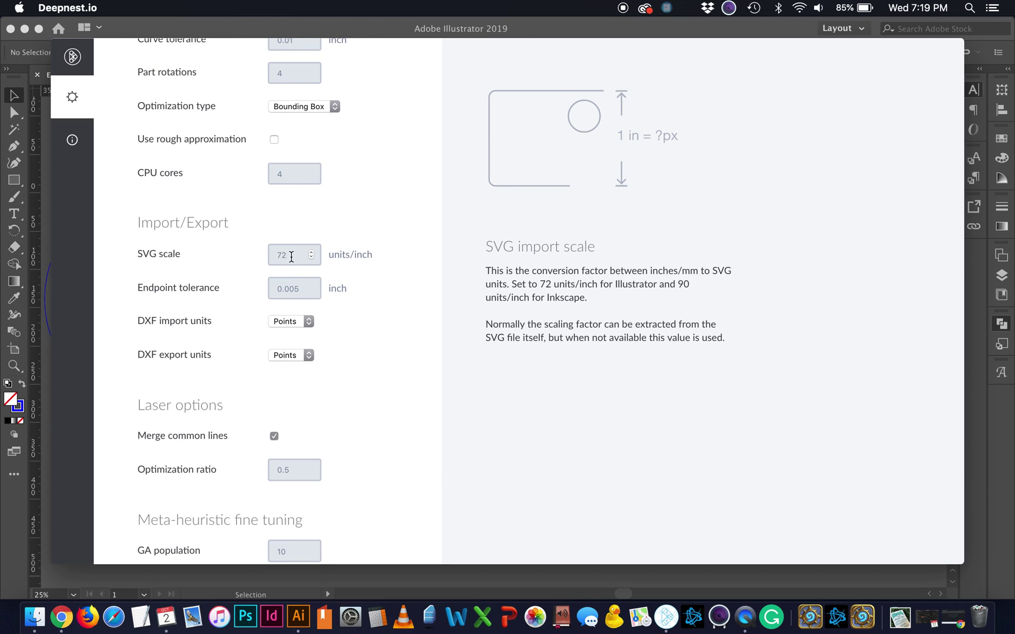
scroll(282, 252, "down", 7)
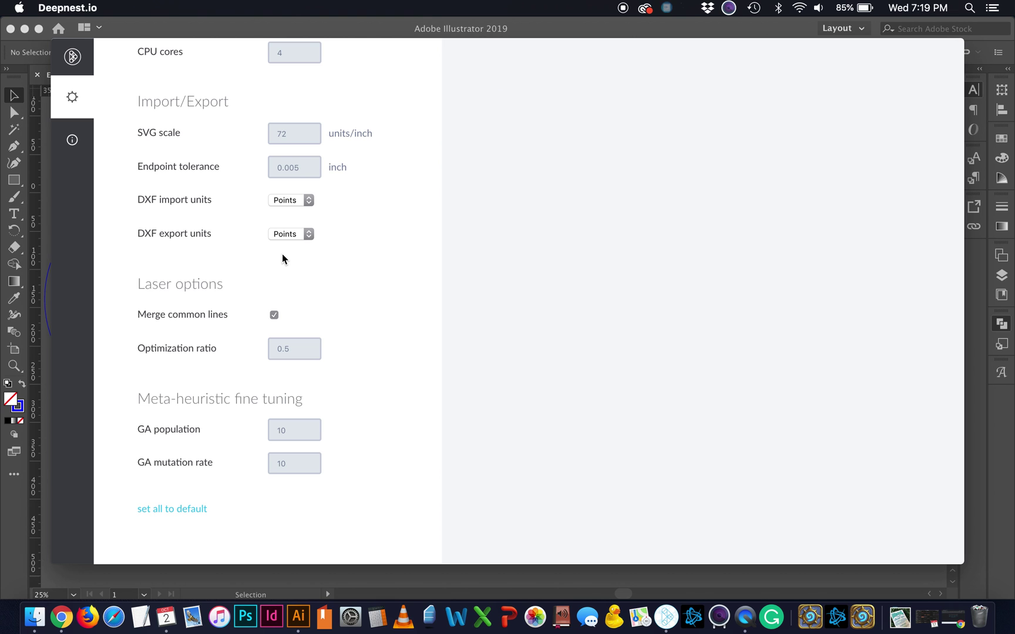
scroll(282, 259, "up", 9)
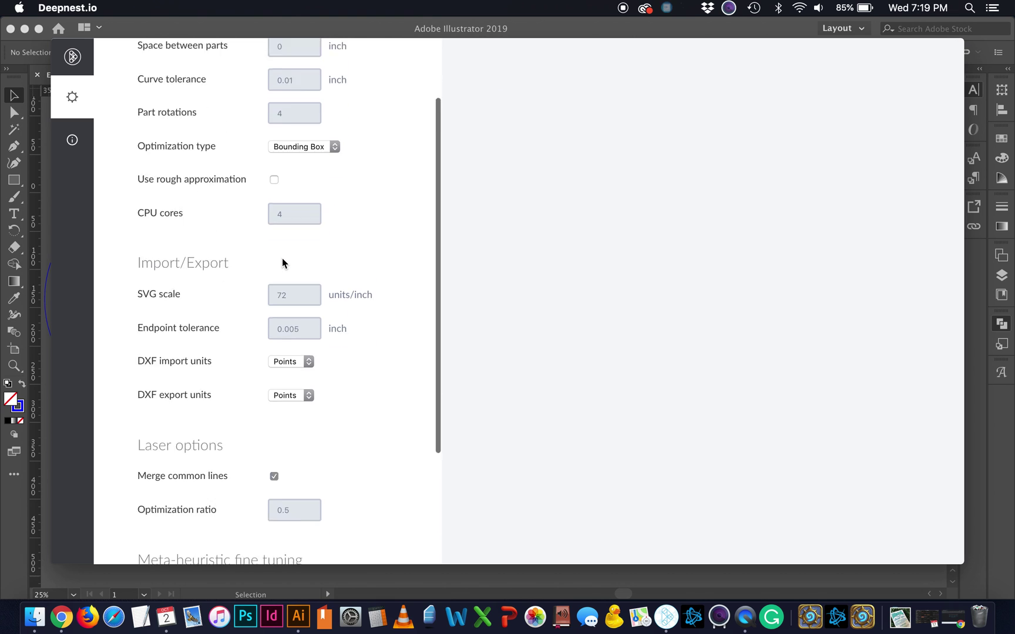
scroll(283, 259, "down", 5)
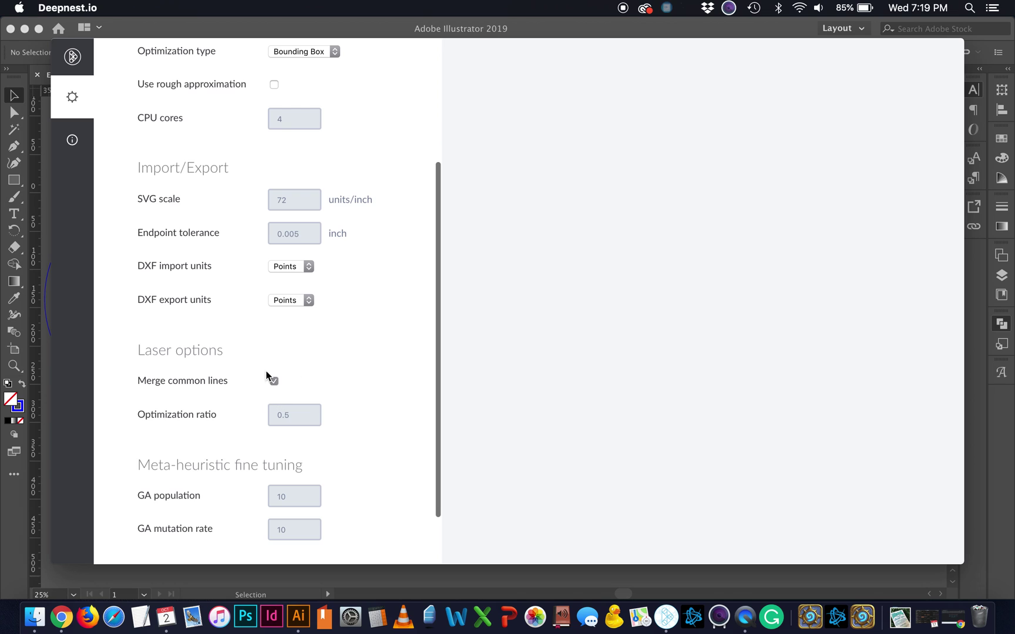
mouse_move(276, 383)
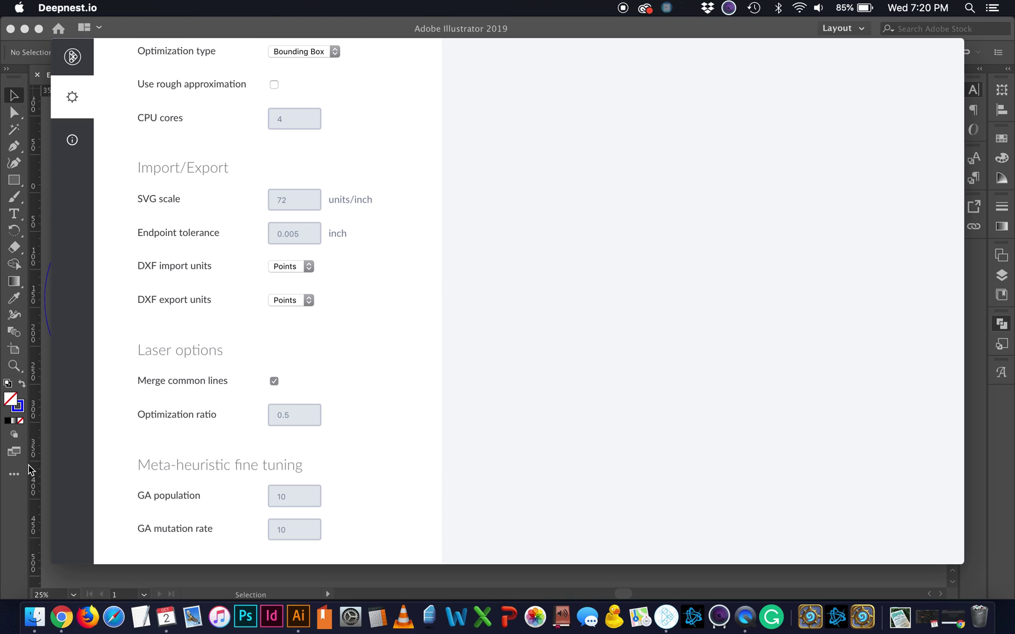
left_click(88, 448)
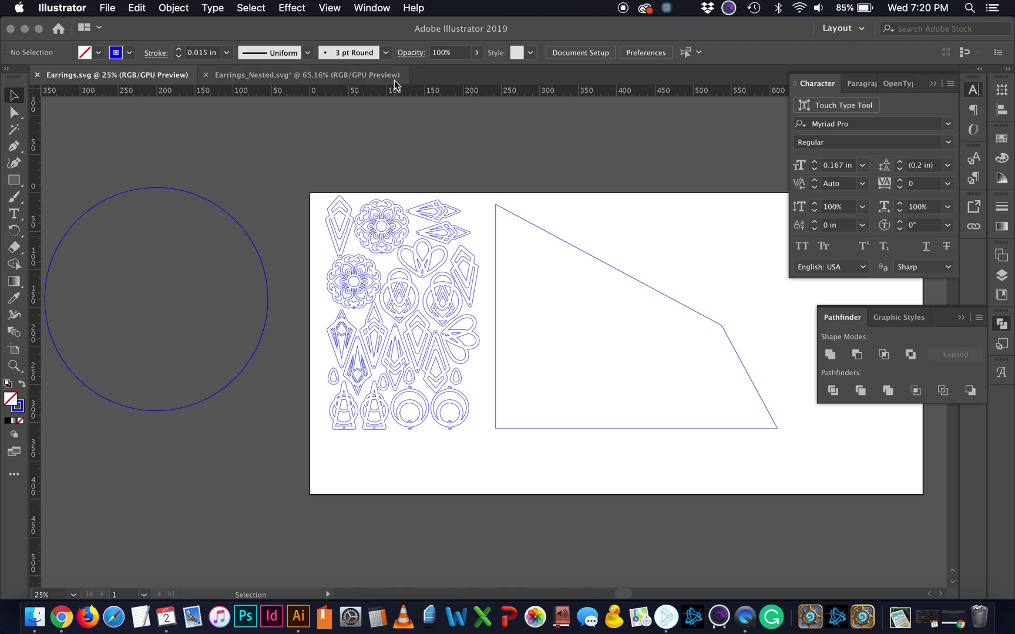
Step: Run a fresh nest placing all 24 earrings on the slanted sheet, then stop it
left_click(27, 30)
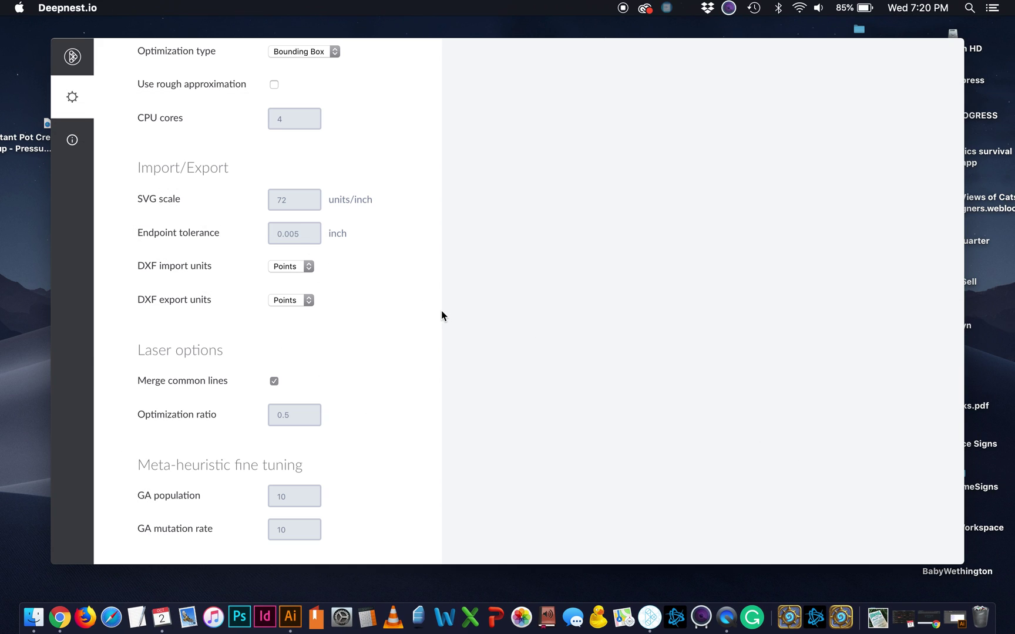
left_click(72, 56)
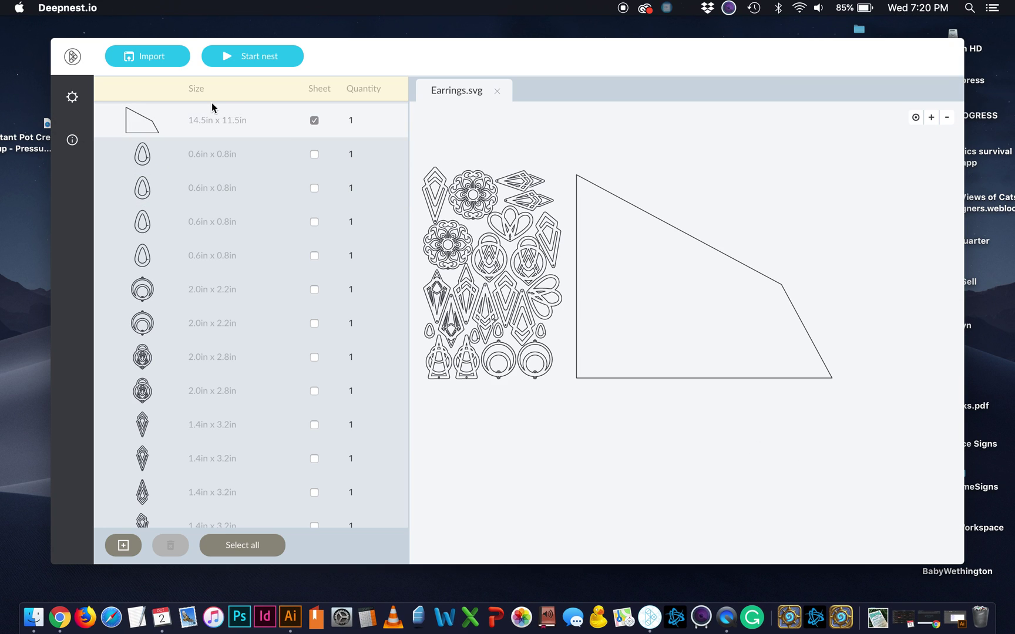
left_click(236, 63)
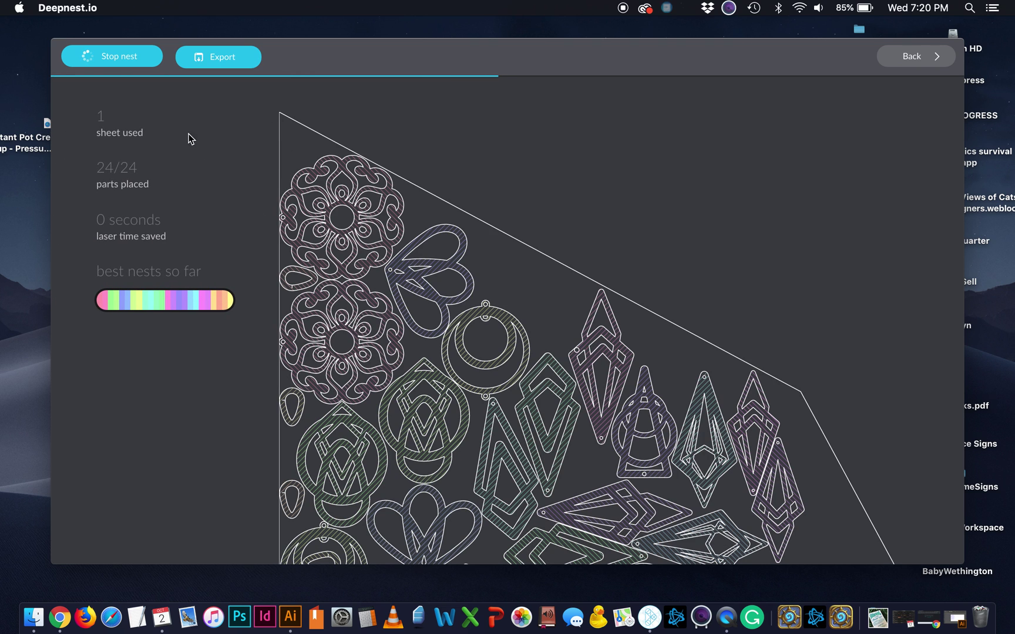
left_click(155, 63)
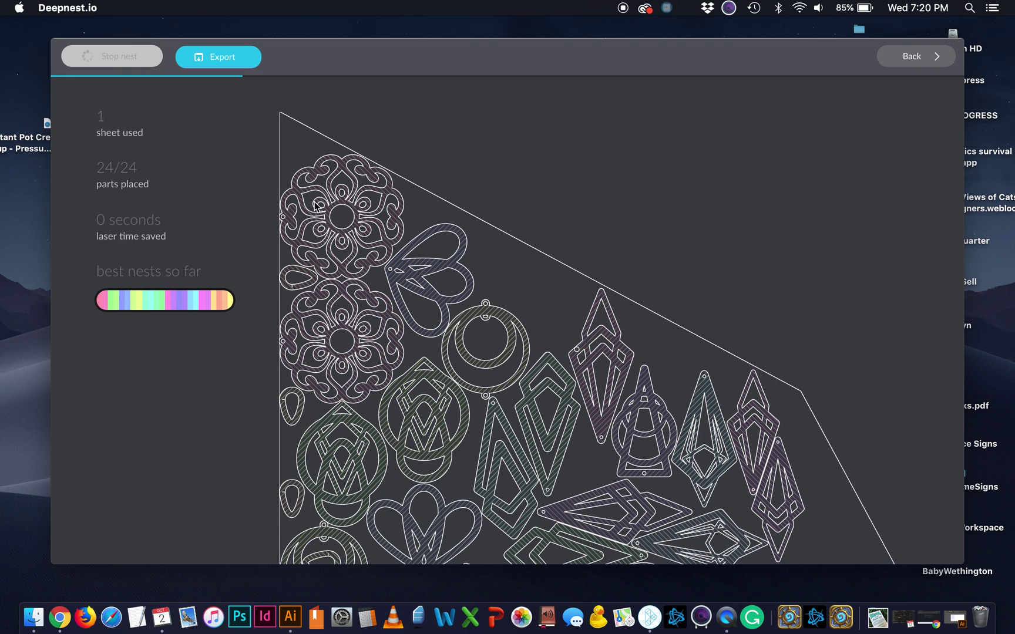
Step: Export the nest as SVG named Earrings_Nest2.svg to the Desktop
mouse_move(232, 66)
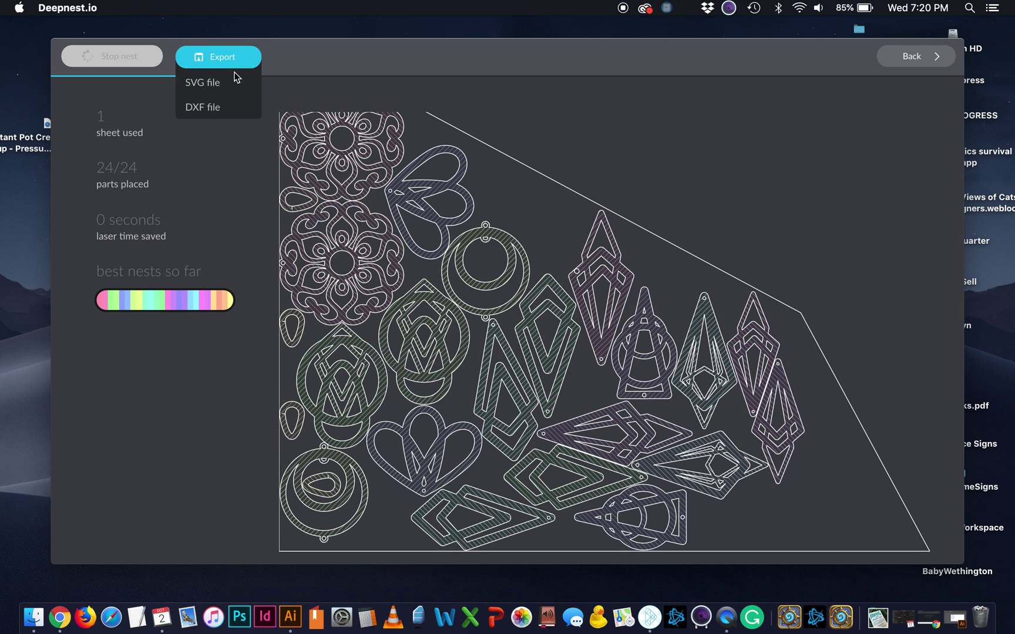
left_click(227, 83)
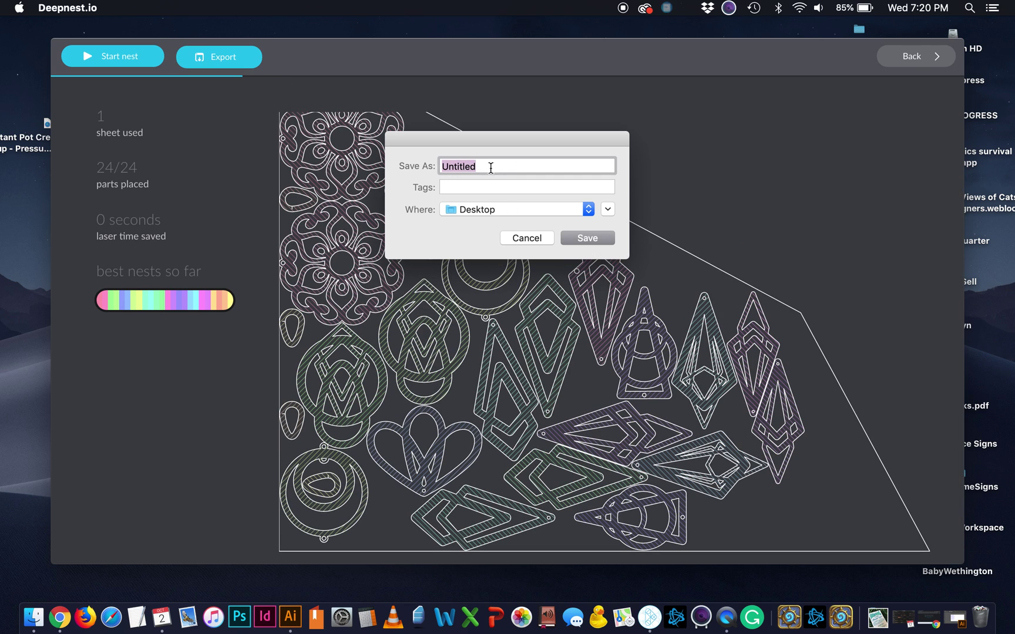
type("Earrings_Nest2.svg")
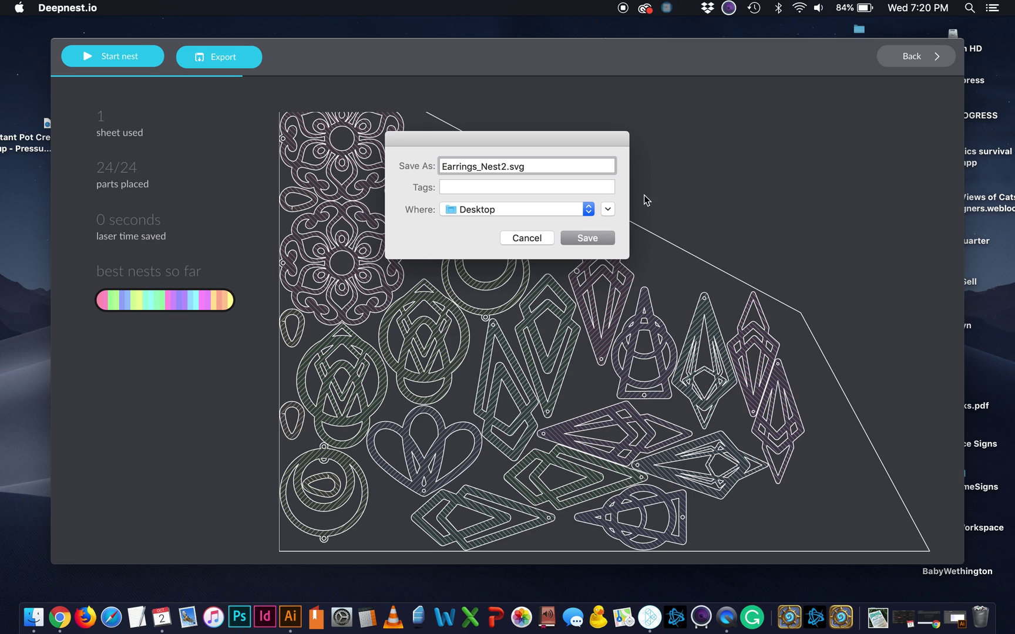
left_click(588, 238)
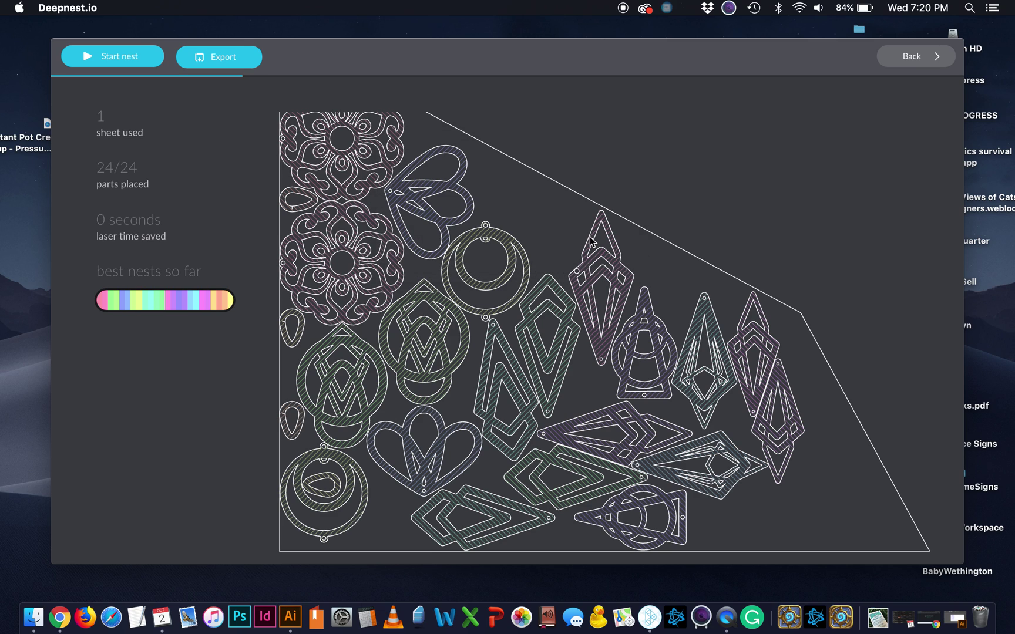
left_click(57, 616)
Step: Open the Glowforge web app in a new Chrome tab
left_click(333, 37)
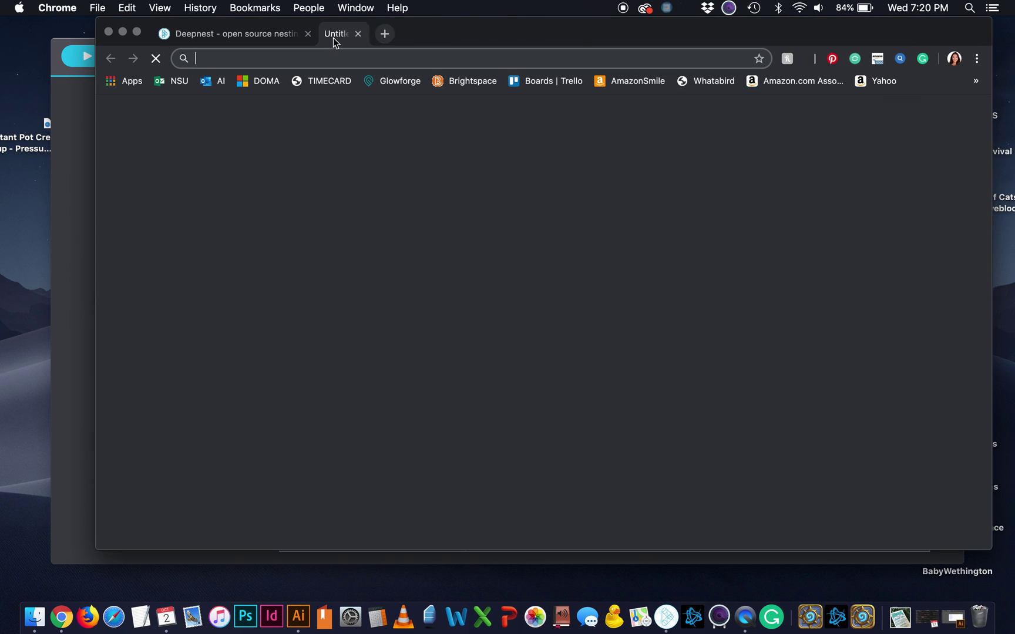
type("appl")
key("Return")
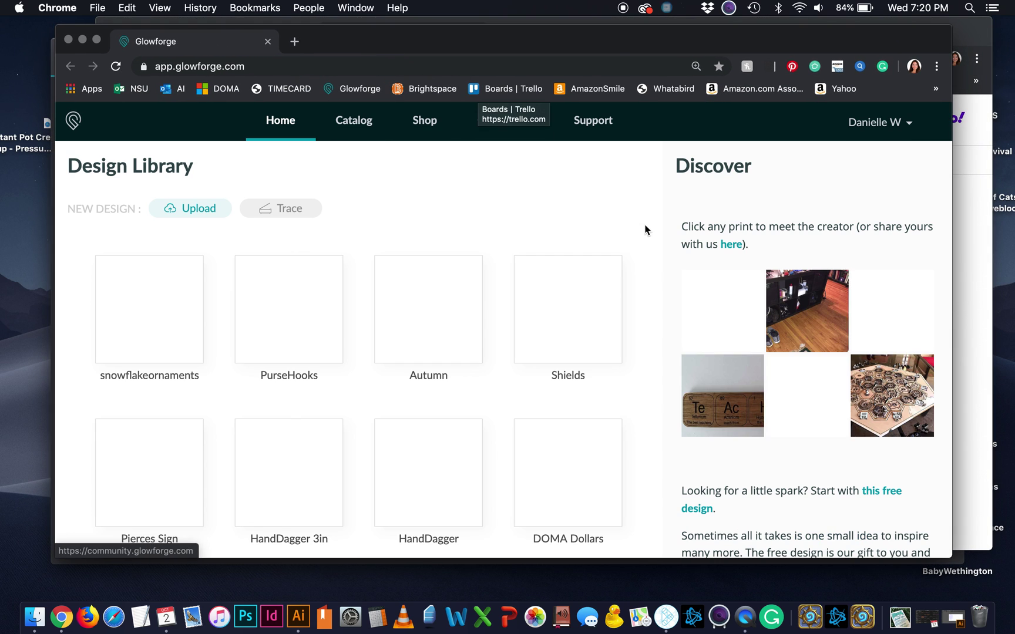
Step: Upload Earrings_Nest2.svg from the Desktop and open the new design
left_click(197, 208)
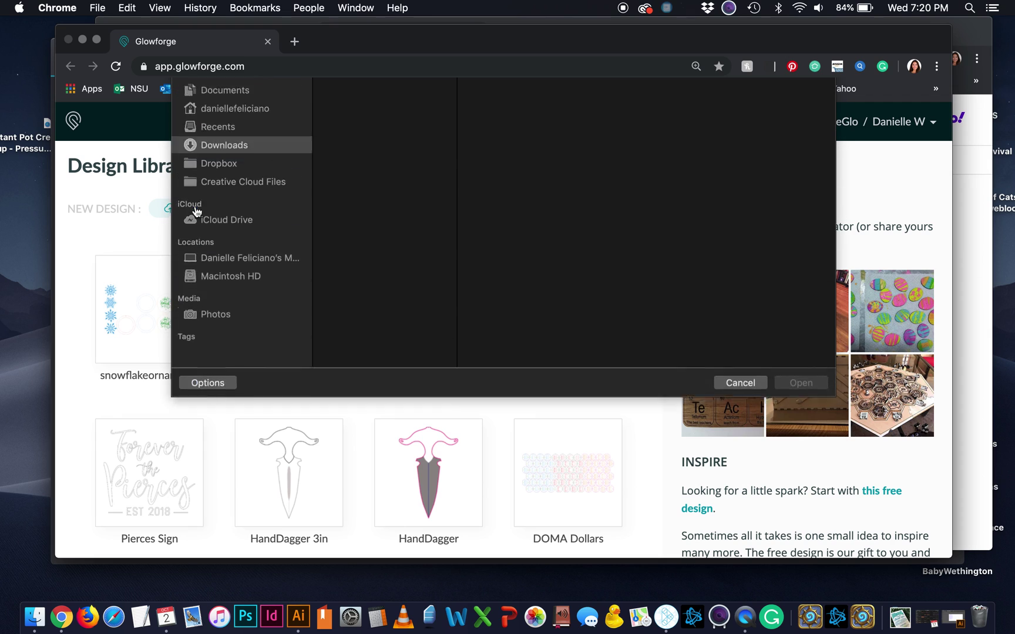
left_click(218, 137)
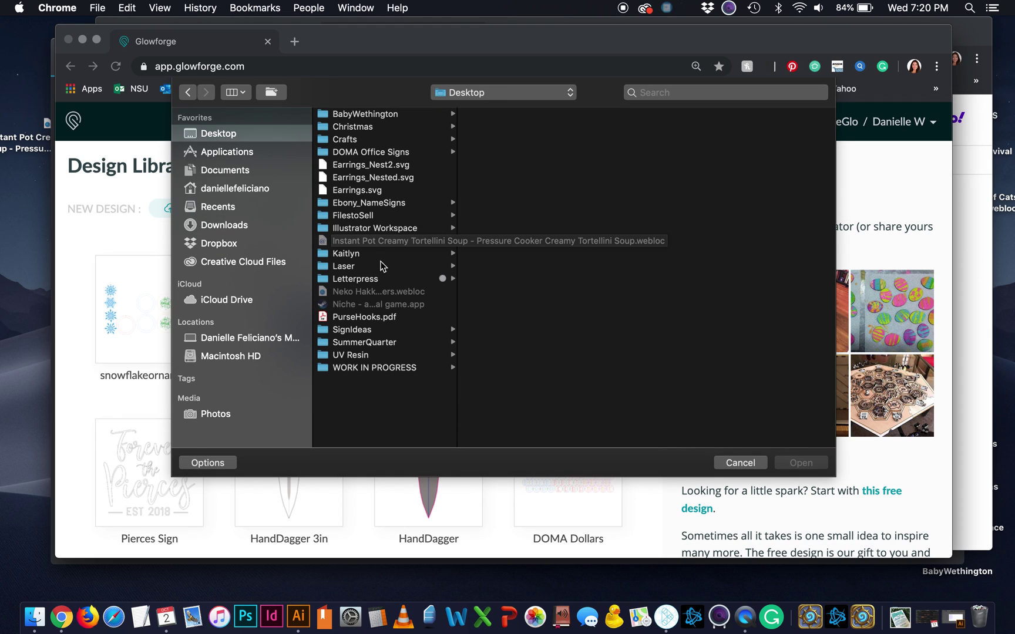
left_click(366, 179)
left_click(376, 165)
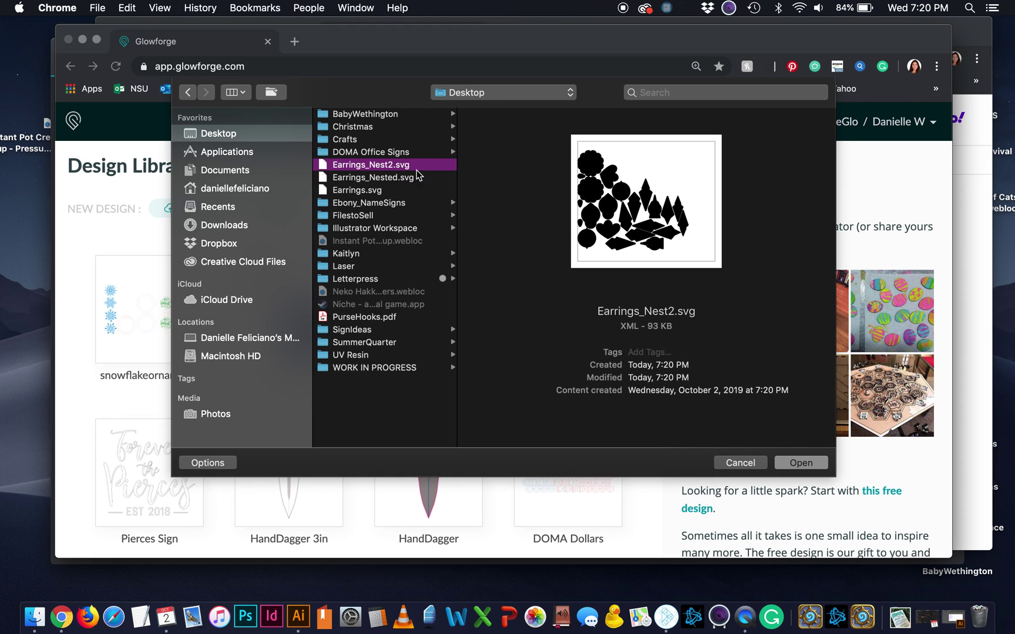
left_click(812, 462)
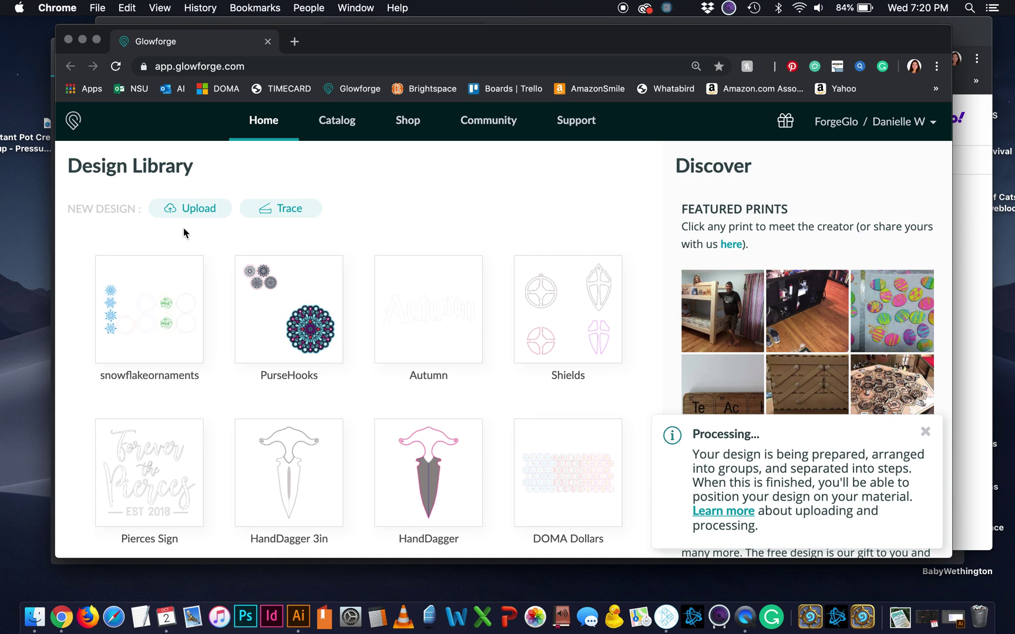
left_click(314, 286)
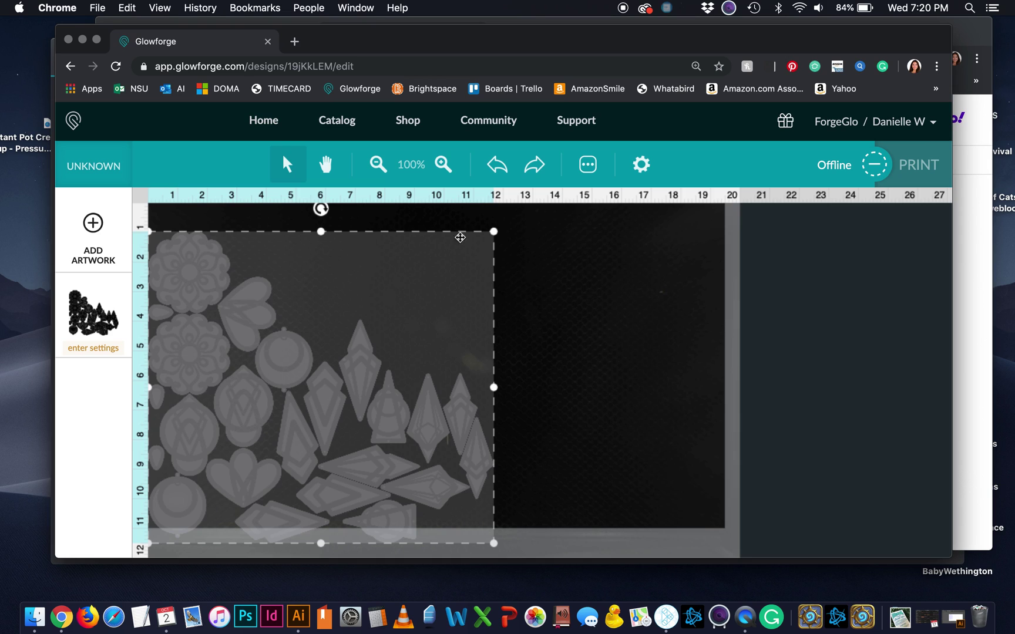
Step: Set the earring artwork to Cut with the 3mmAcrylic setting
left_click(87, 301)
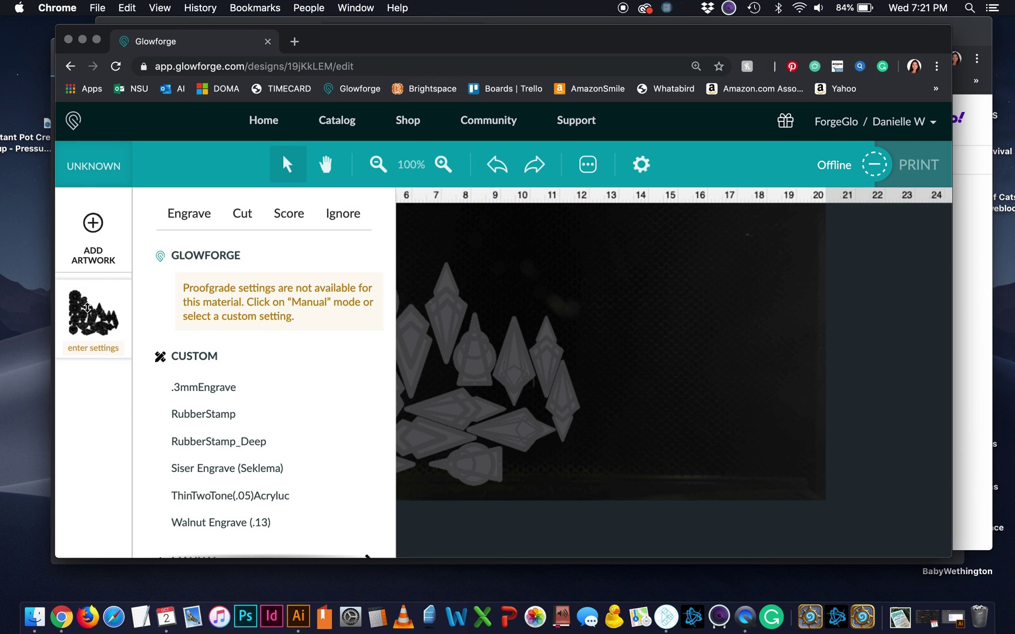
scroll(282, 413, "down", 1)
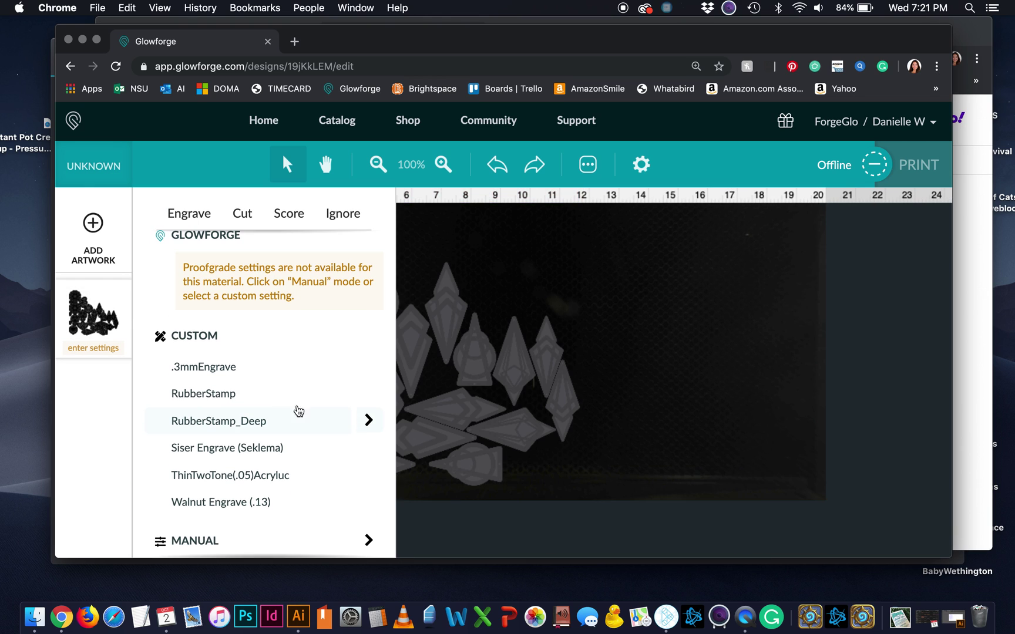
left_click(249, 222)
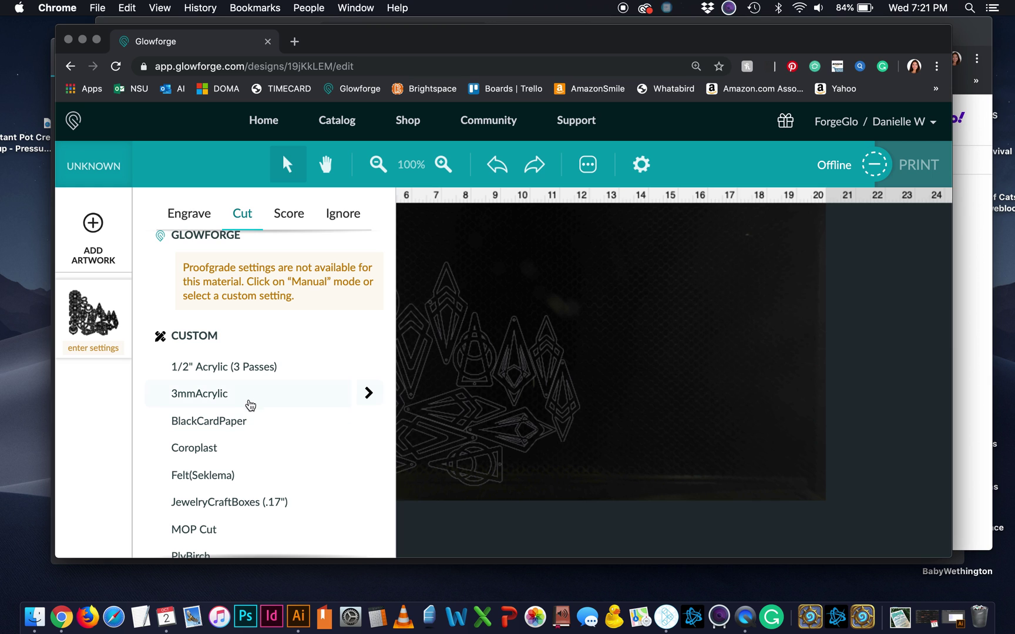
left_click(249, 395)
left_click(654, 391)
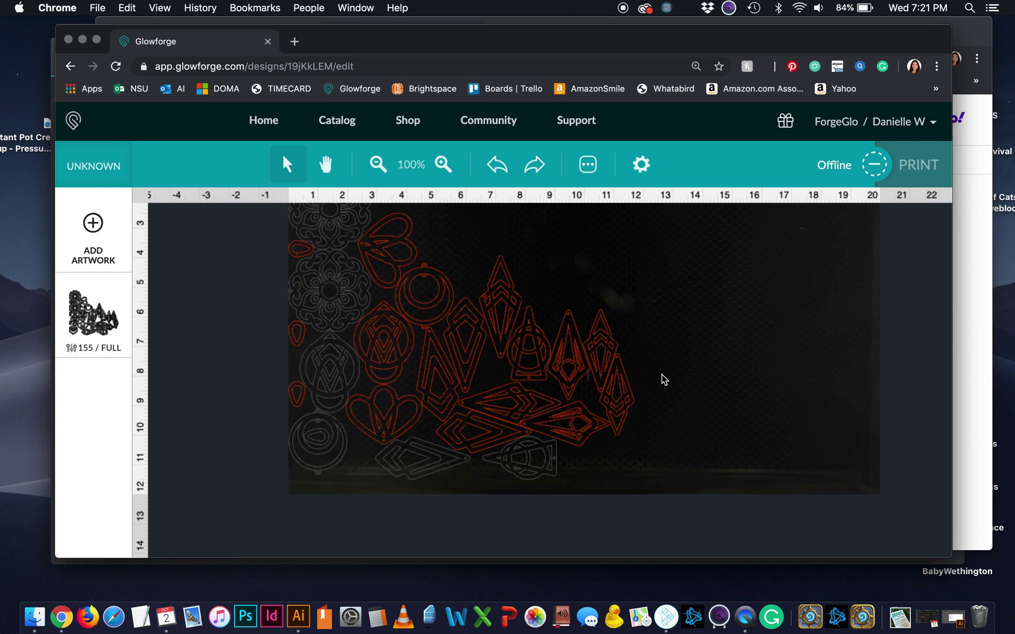
Step: Select all the earring artwork and shift it up and right on the bed
left_click_drag(682, 245, 259, 558)
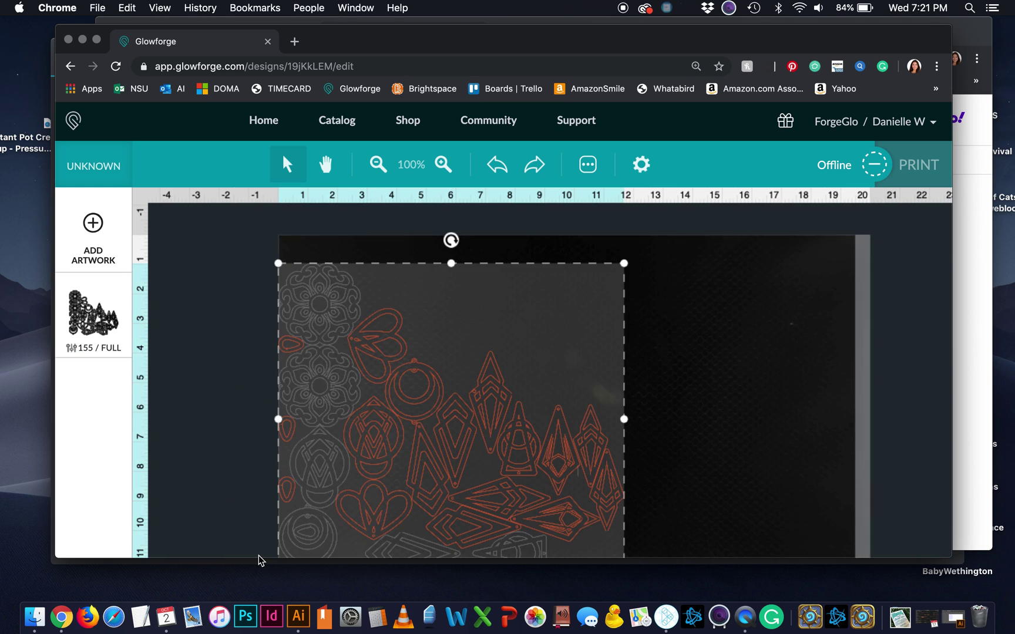
scroll(356, 419, "down", 3)
left_click_drag(355, 395, 369, 370)
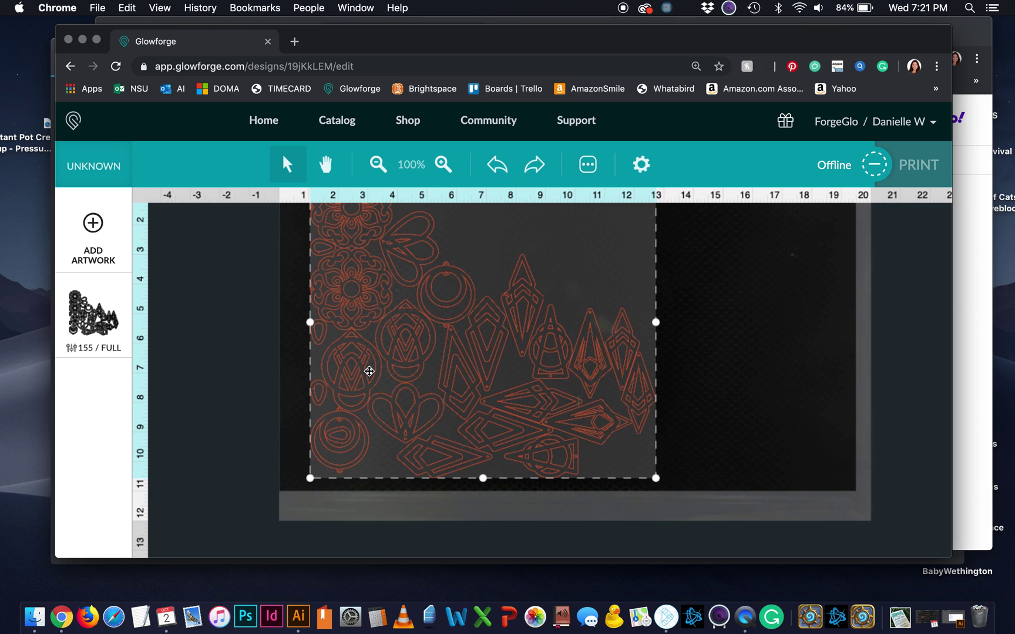
left_click(789, 447)
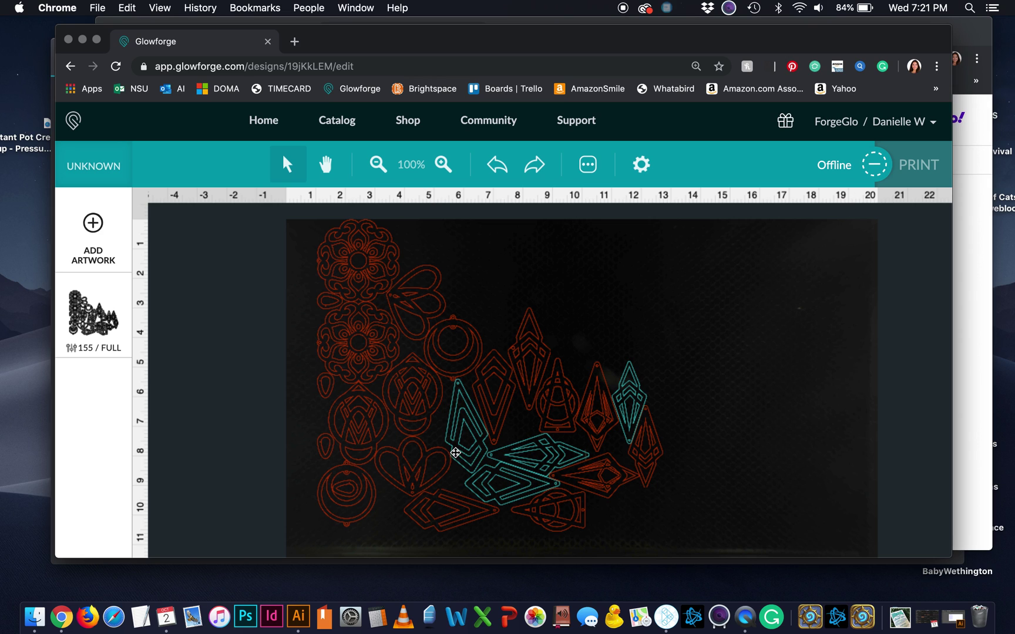
left_click(668, 616)
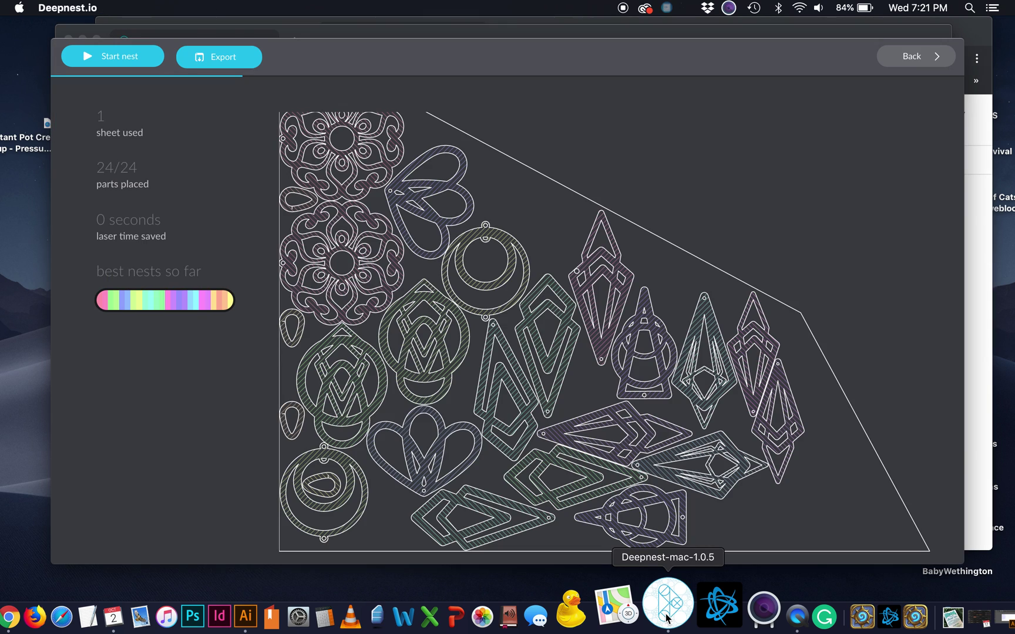